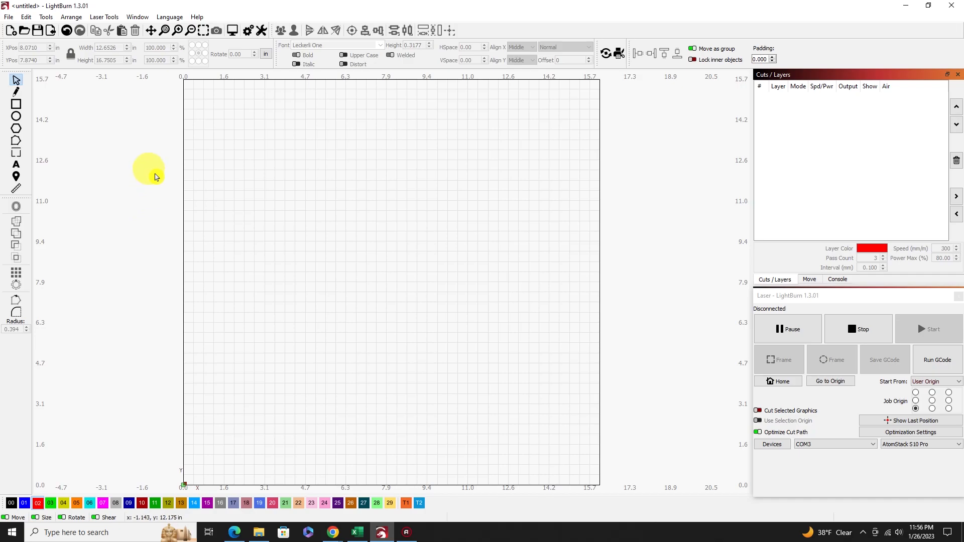
Paste the copied turtle-and-waves image into the workspace and centre it on the page.
right_click(317, 227)
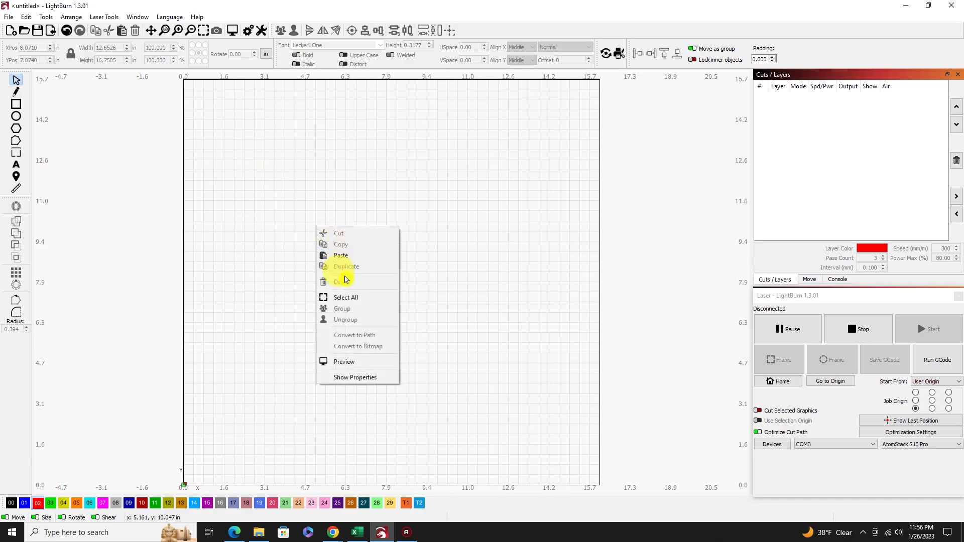
click(335, 254)
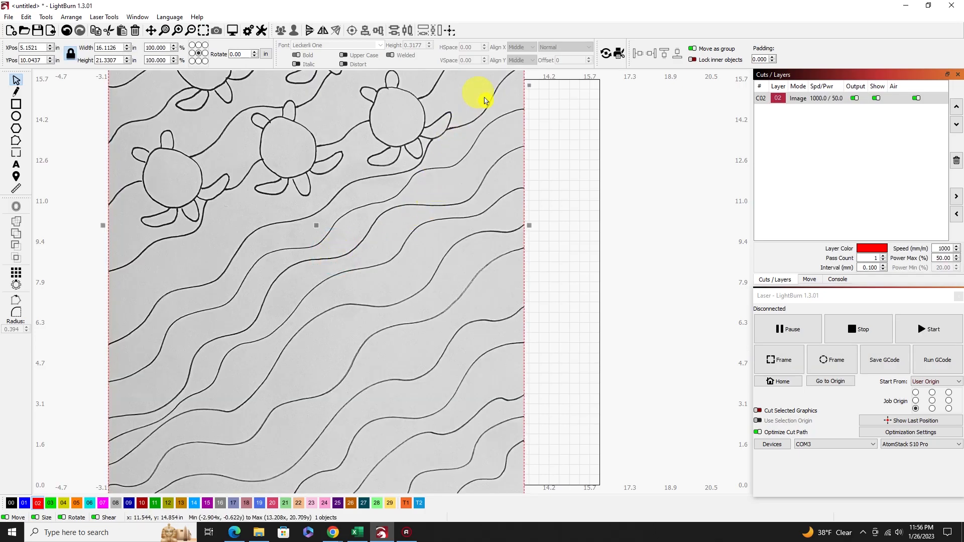
click(449, 30)
click(481, 34)
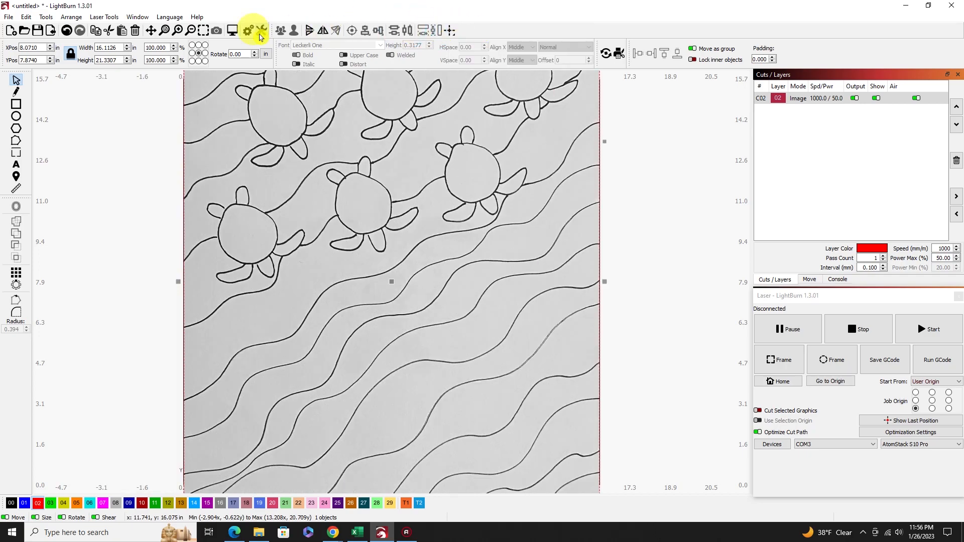
click(203, 30)
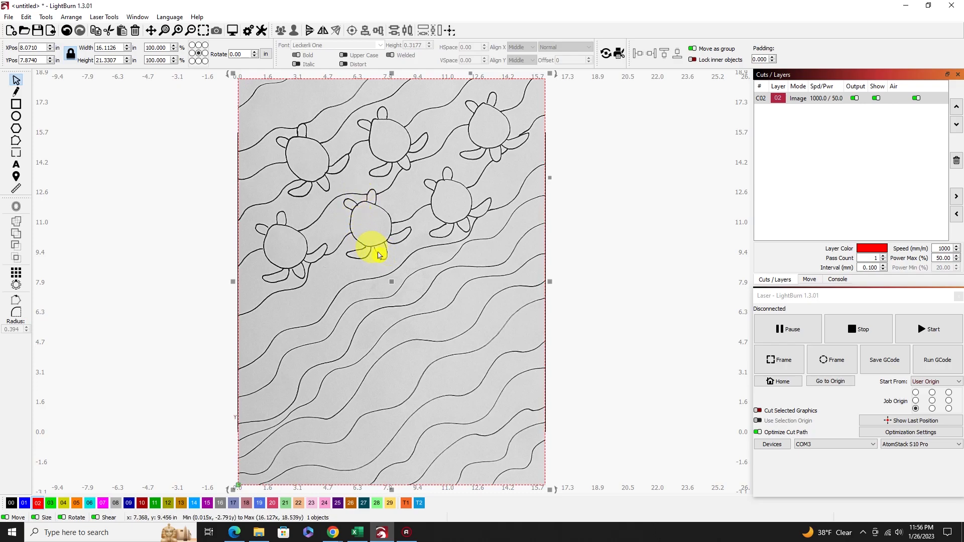
Trace the turtle-and-waves image into vector outlines at threshold 128, deleting the source image after the trace.
right_click(350, 276)
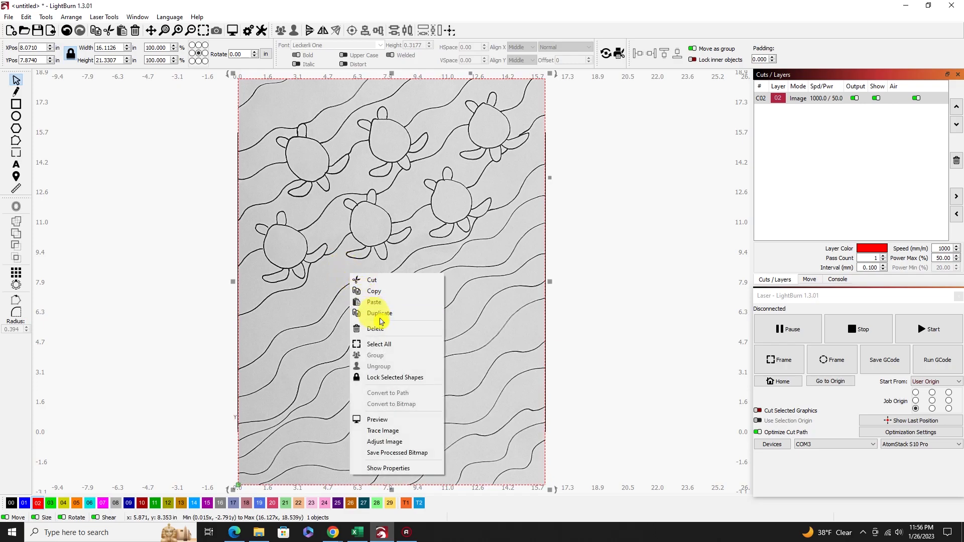
click(382, 431)
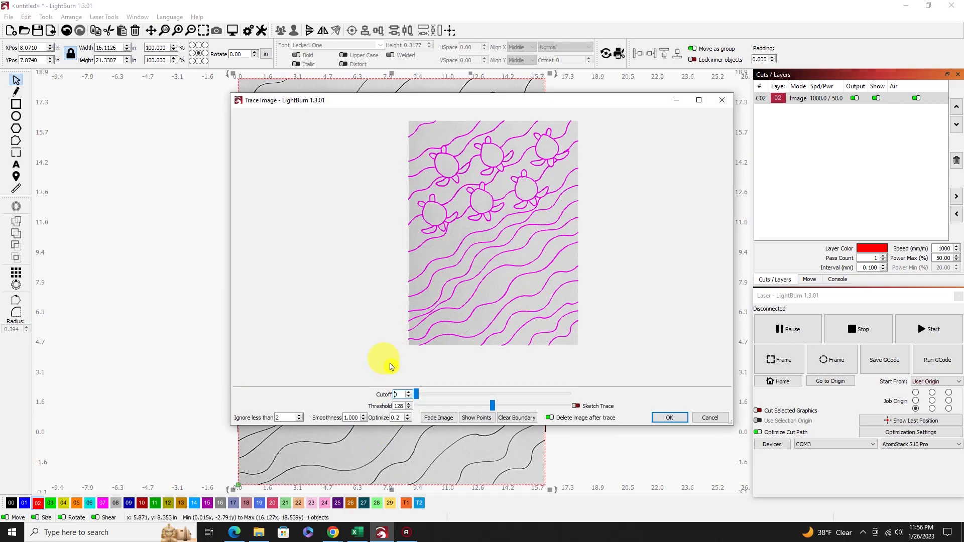
click(666, 417)
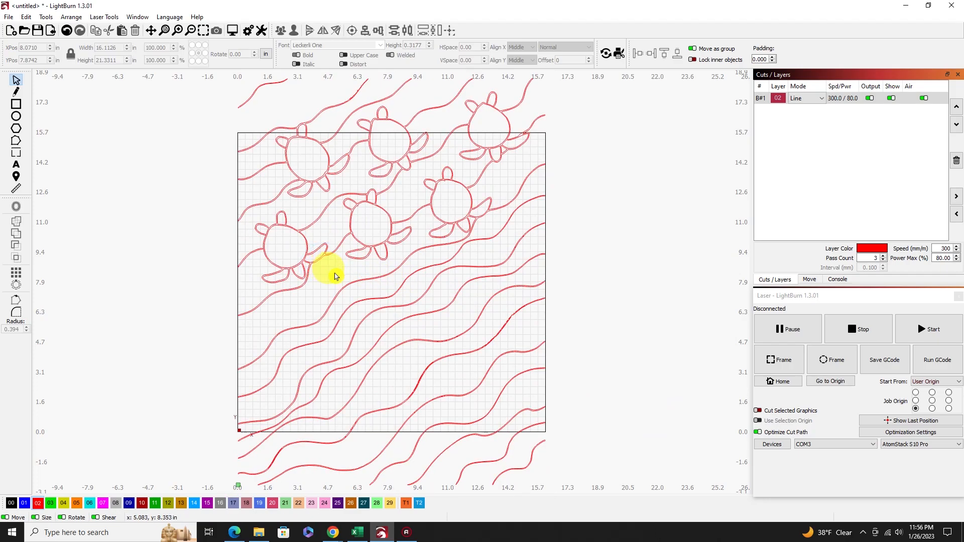
Select the entire traced drawing and ungroup it into separate outlines.
scroll(331, 273, up, 5)
scroll(336, 272, down, 4)
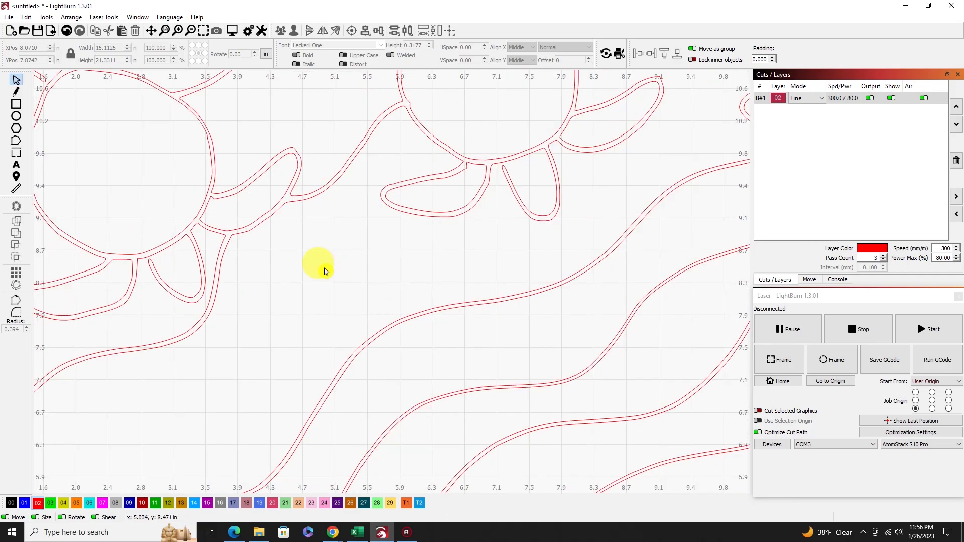
scroll(291, 258, down, 1)
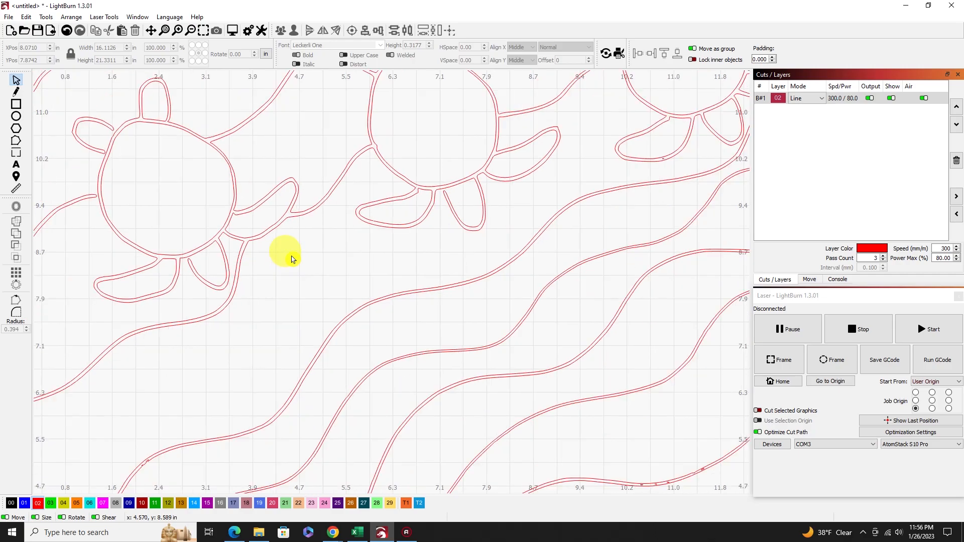
scroll(293, 259, down, 2)
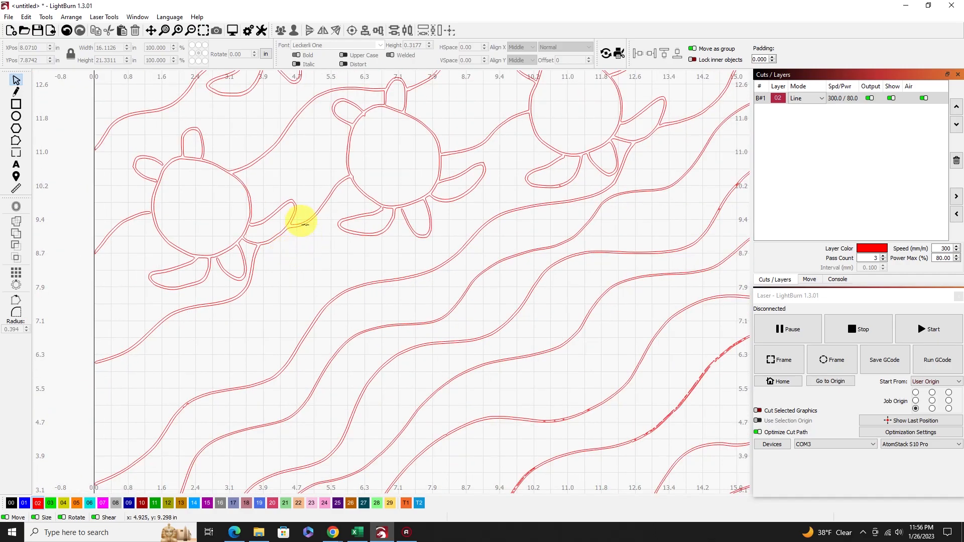
right_click(306, 227)
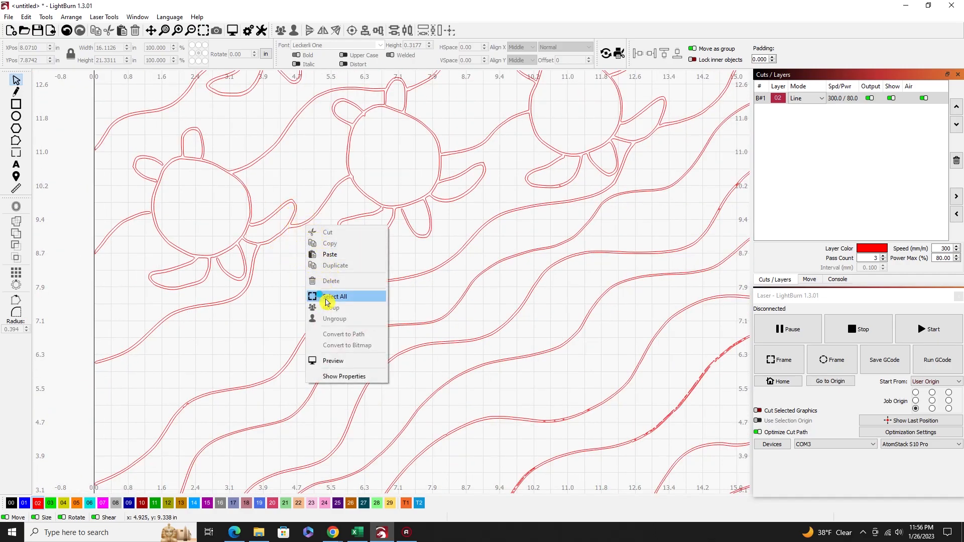
click(321, 296)
right_click(304, 232)
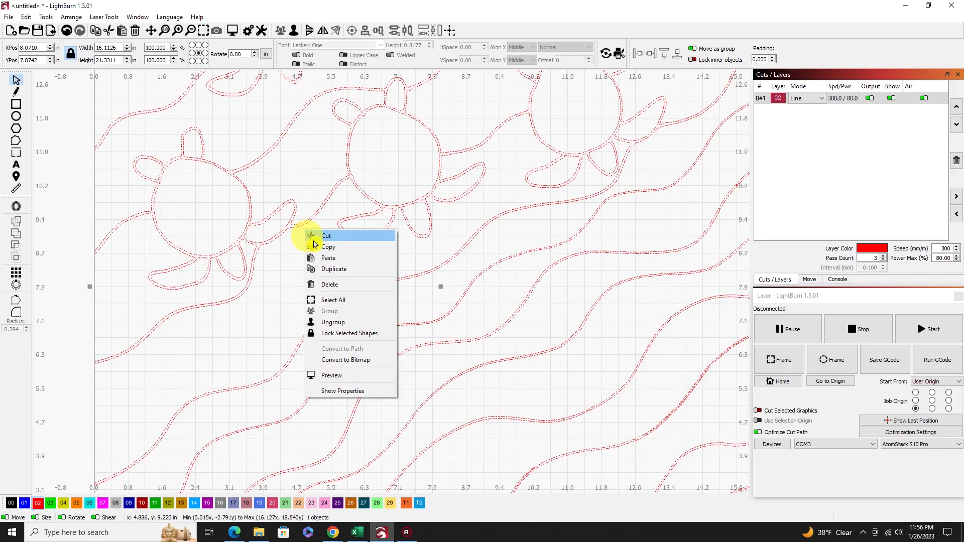
click(334, 301)
click(312, 233)
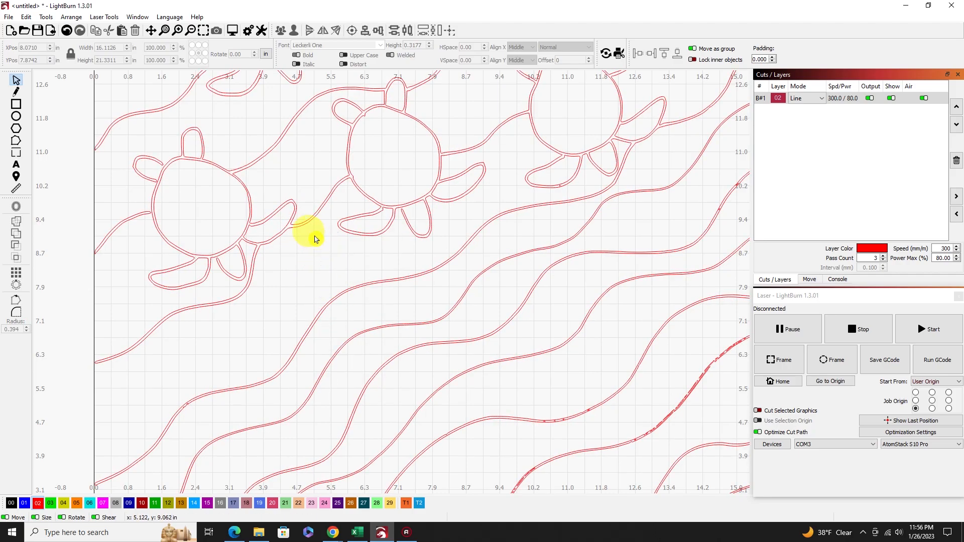
Try deleting the traced outline that joins the turtles and upper waves, and undo the deletion.
scroll(309, 223, up, 8)
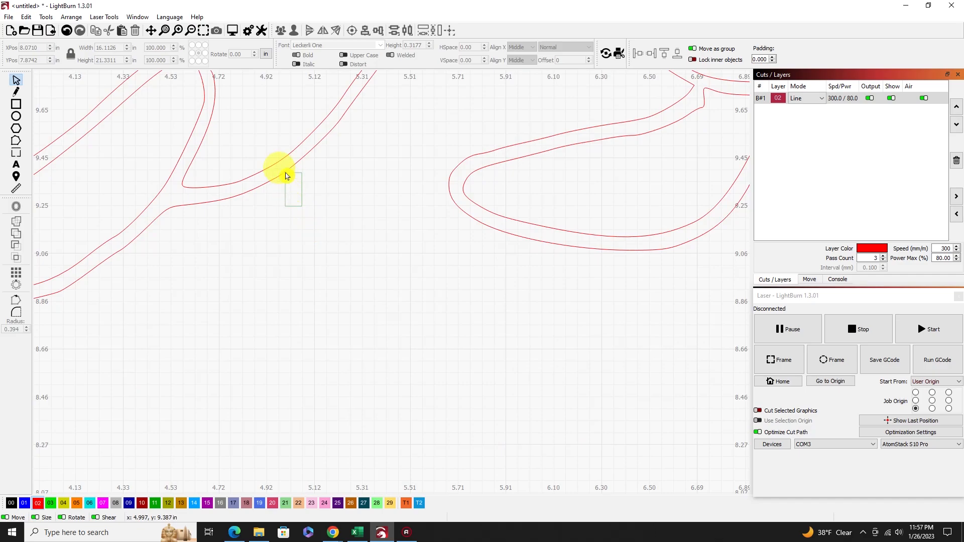
scroll(321, 216, down, 10)
click(338, 236)
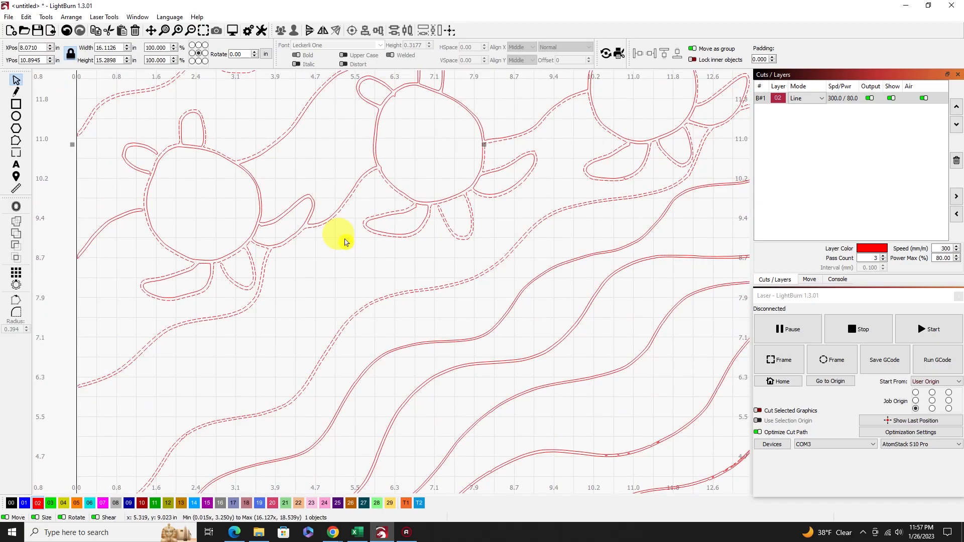
scroll(348, 247, down, 3)
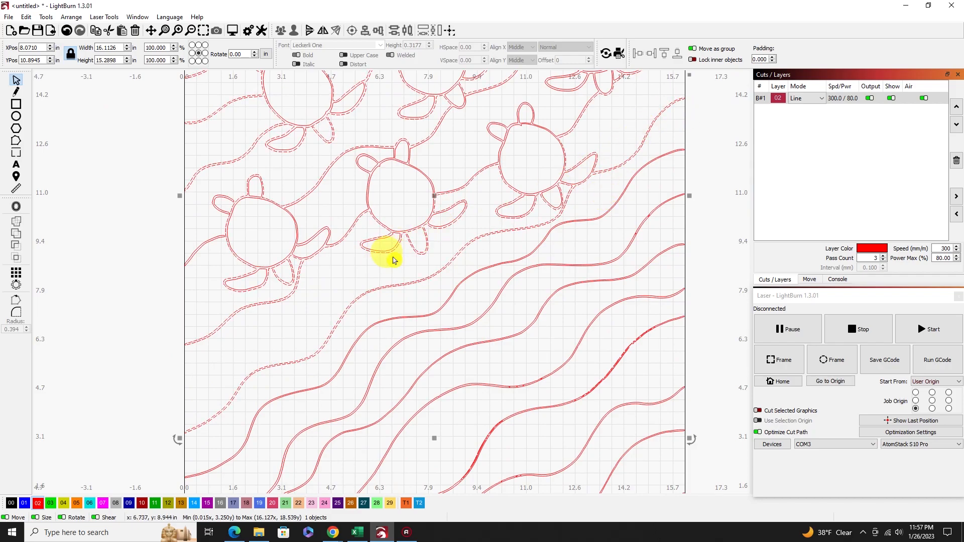
click(261, 159)
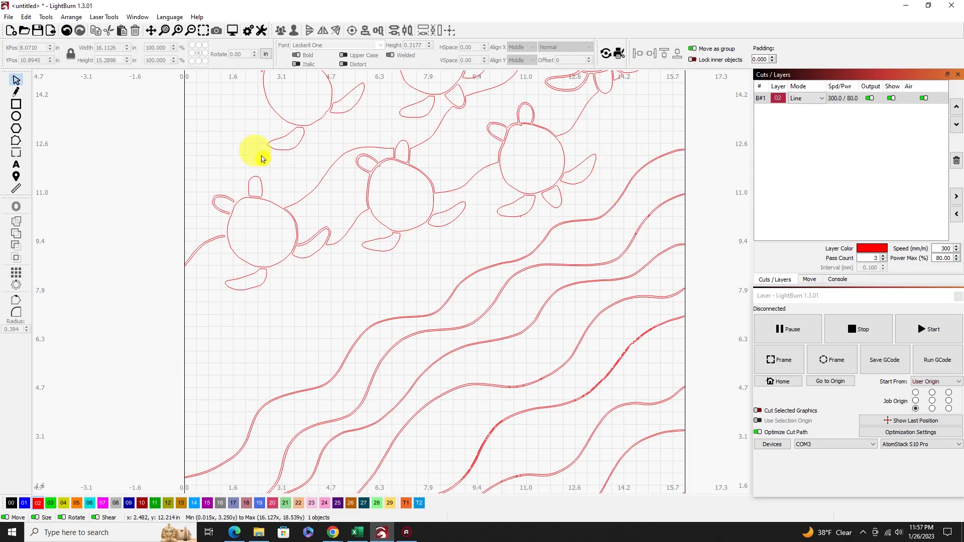
click(26, 16)
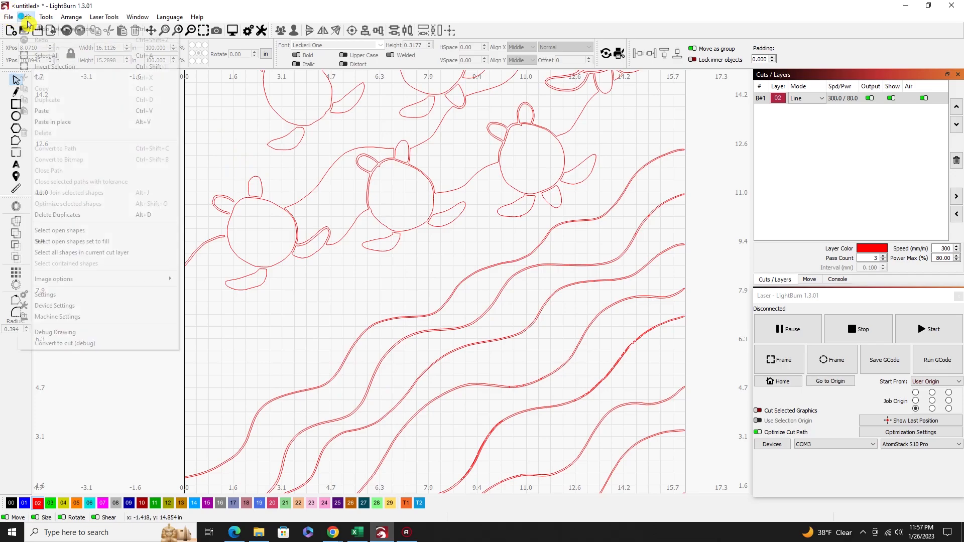
click(35, 30)
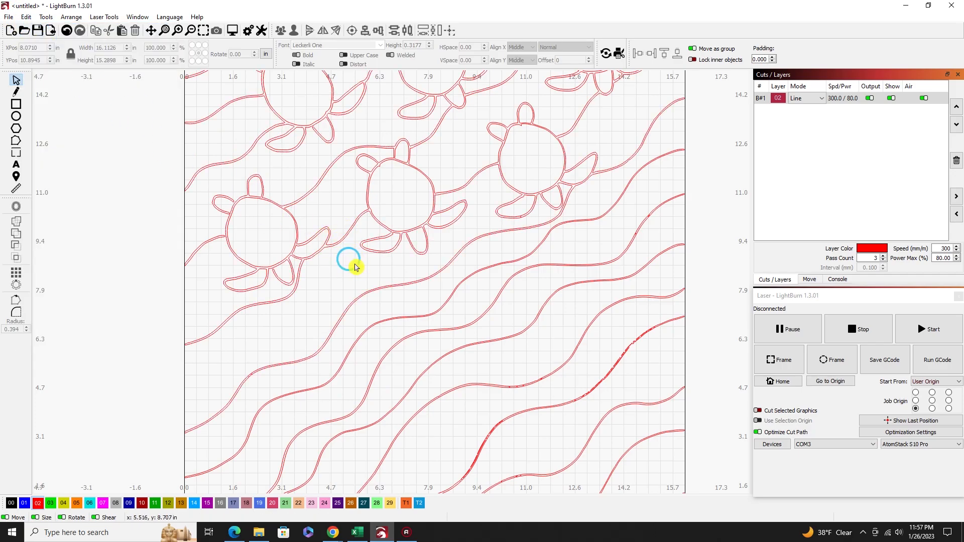
Select all traced outlines, centre them on the page and group them into one object.
scroll(350, 270, down, 5)
drag(507, 443, 255, 110)
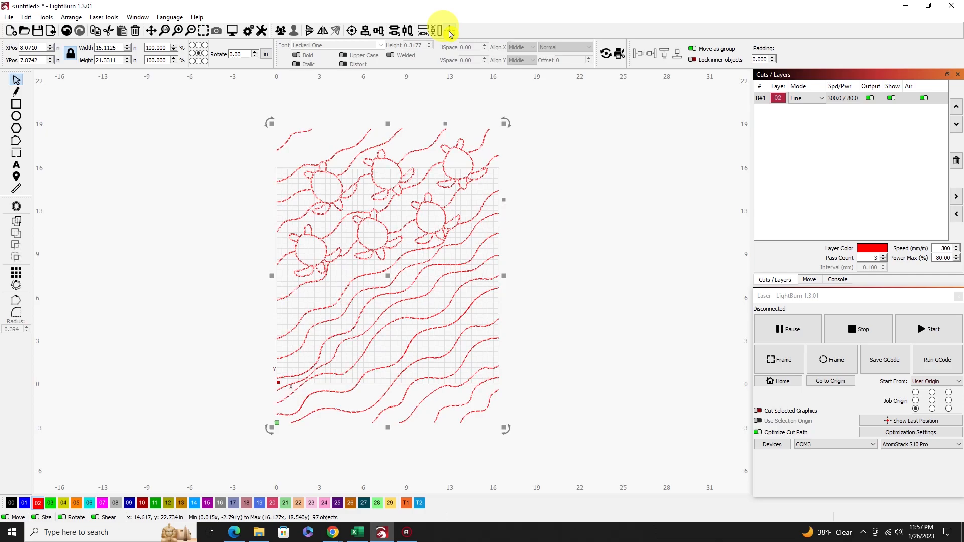
click(450, 33)
click(465, 36)
right_click(396, 247)
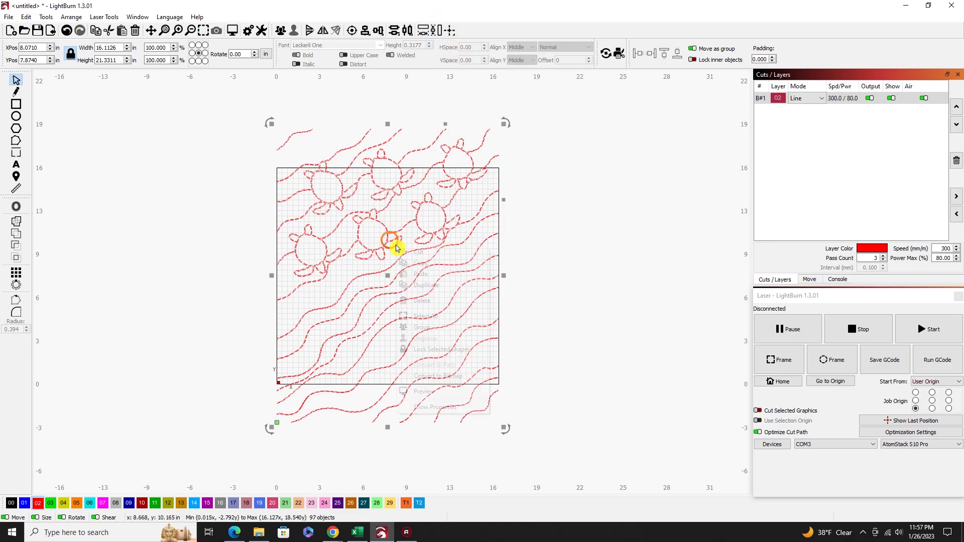
click(422, 329)
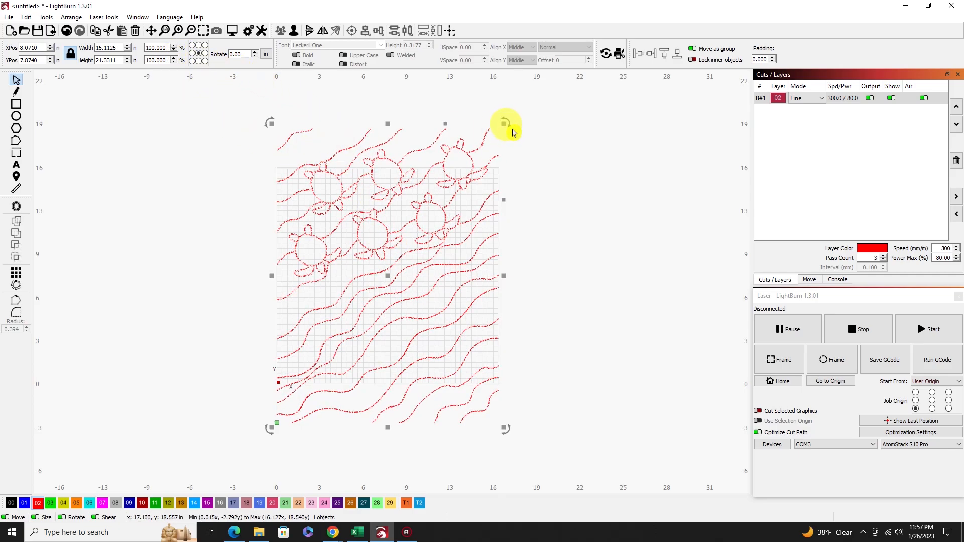
Scale the grouped artwork proportionally to about 10.7 × 14.2 in and centre it on the page.
drag(505, 123, 481, 167)
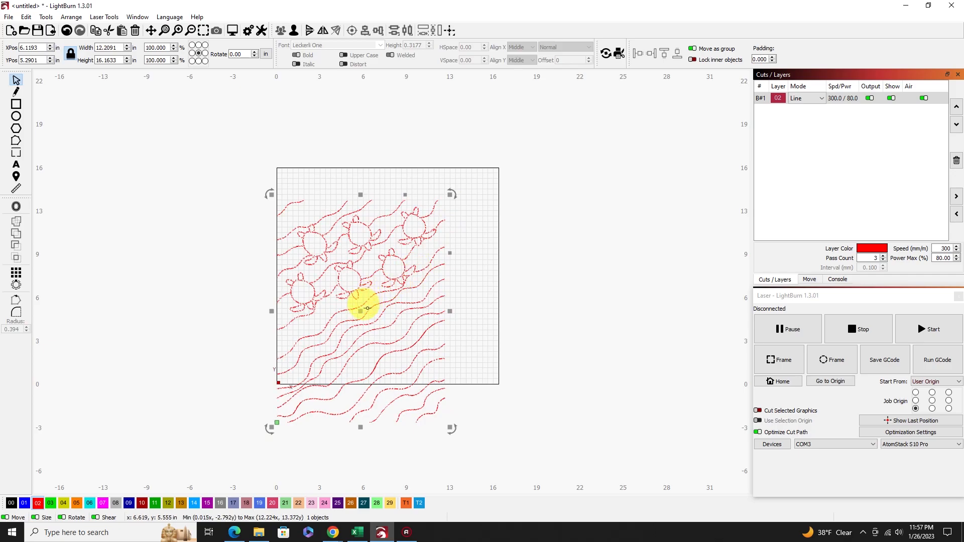
drag(360, 313, 385, 287)
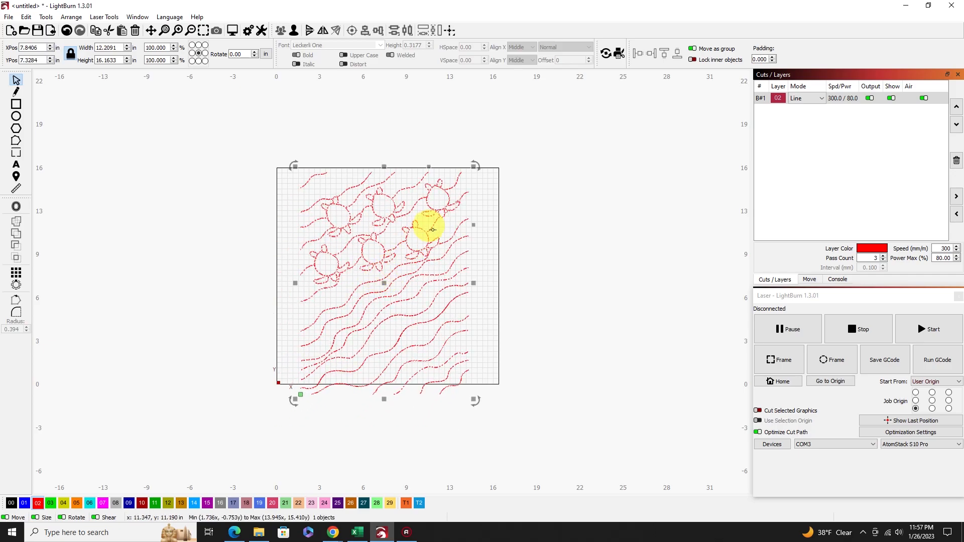
drag(454, 190, 452, 194)
click(381, 269)
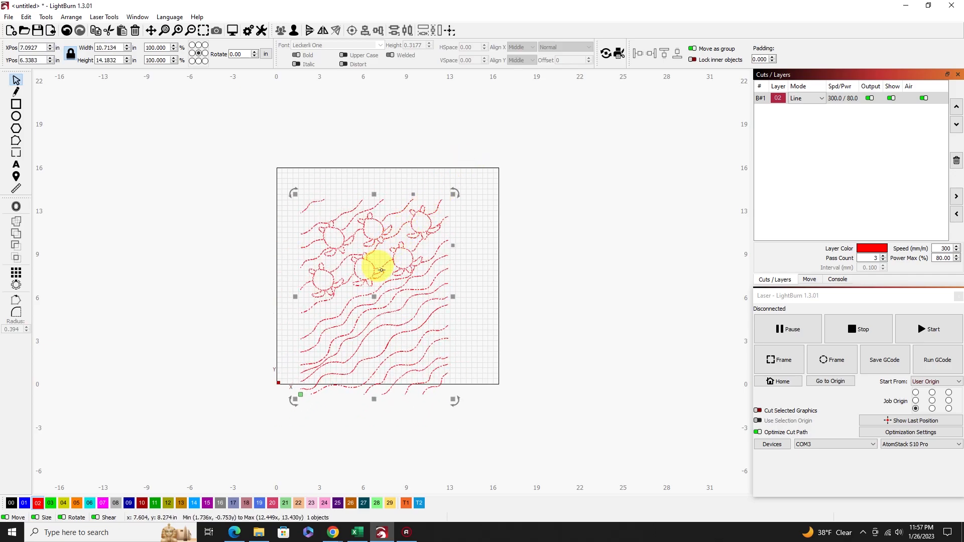
drag(376, 296, 382, 282)
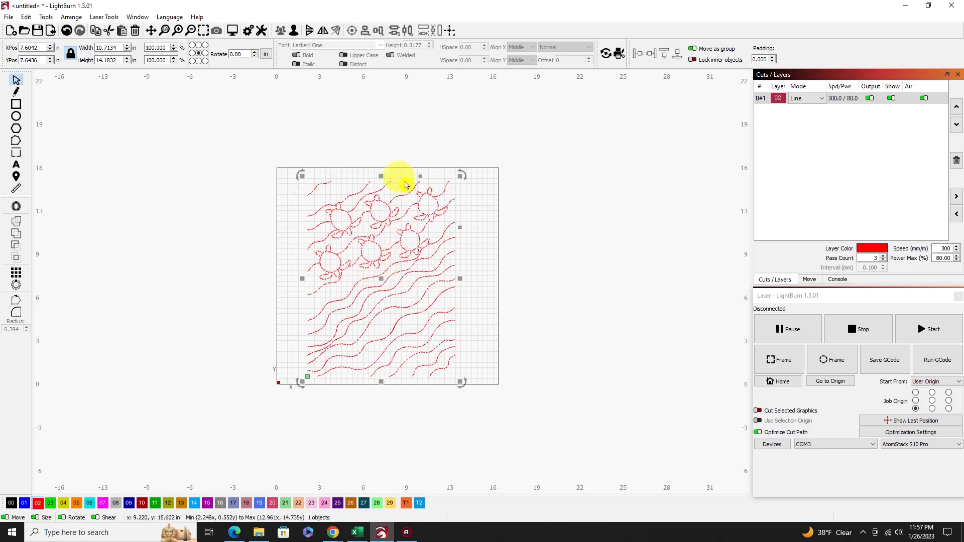
click(450, 30)
click(462, 38)
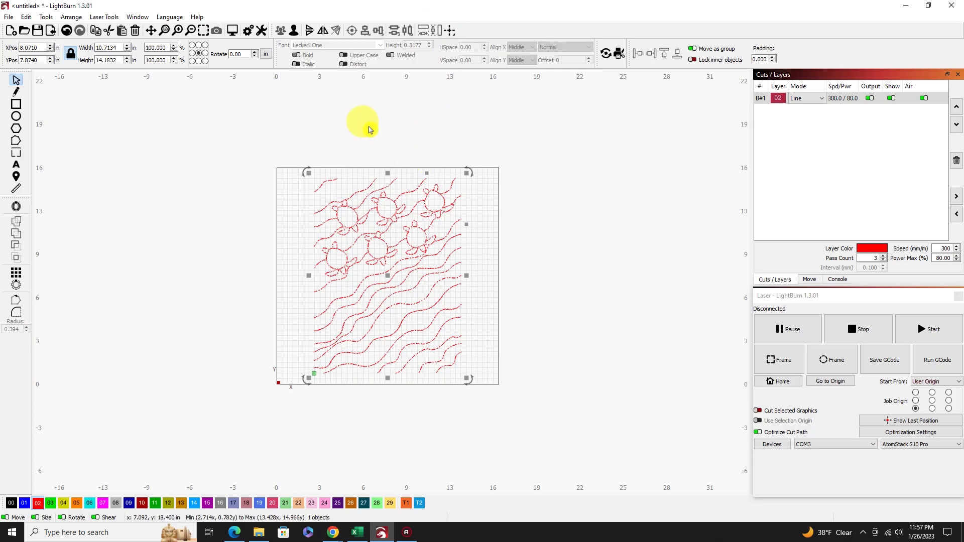
Assign the grouped turtle-and-waves artwork to the grey fill layer 08.
click(339, 121)
scroll(394, 253, up, 3)
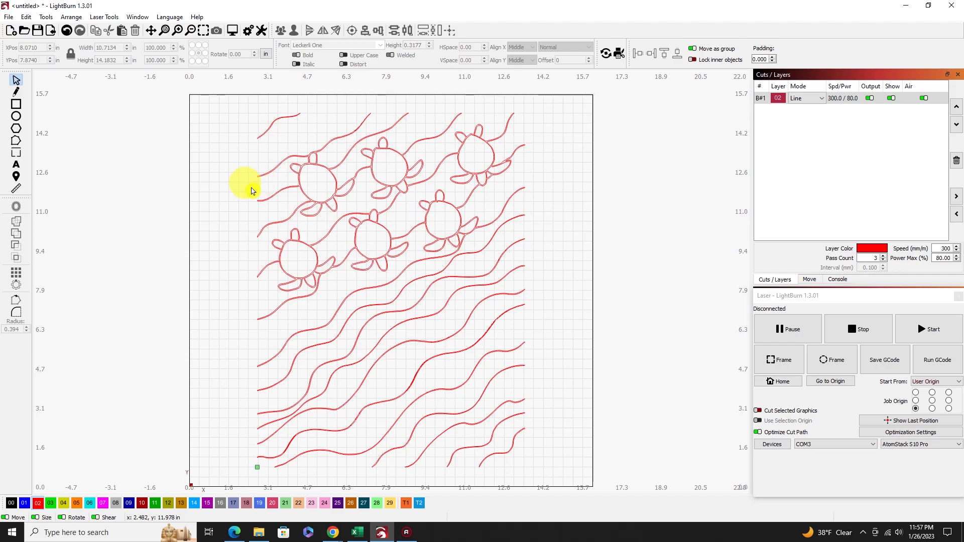
scroll(316, 183, up, 5)
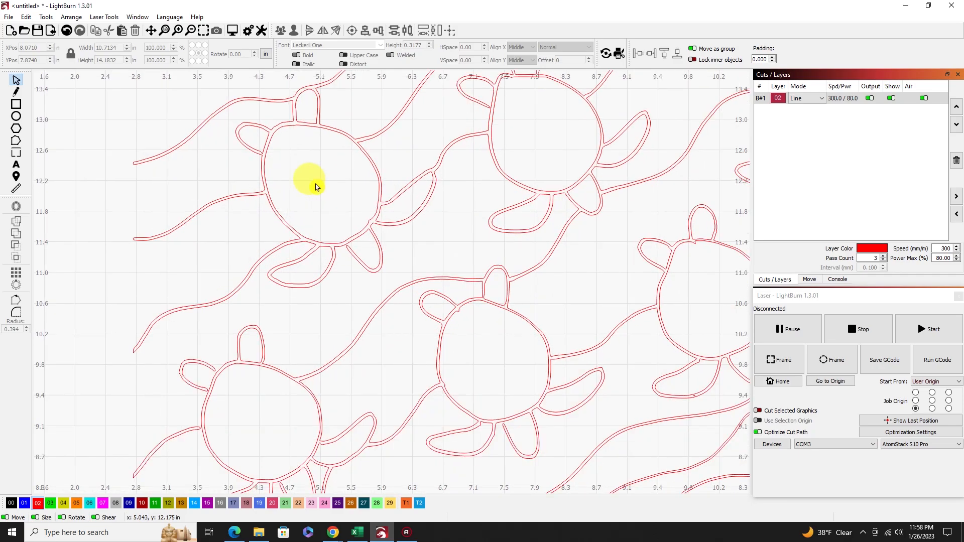
scroll(316, 186, down, 2)
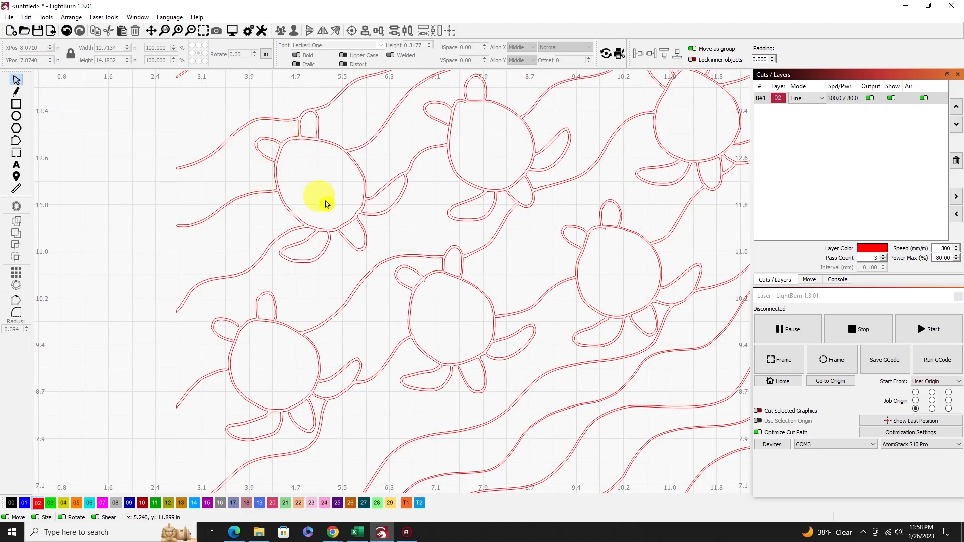
scroll(321, 214, down, 5)
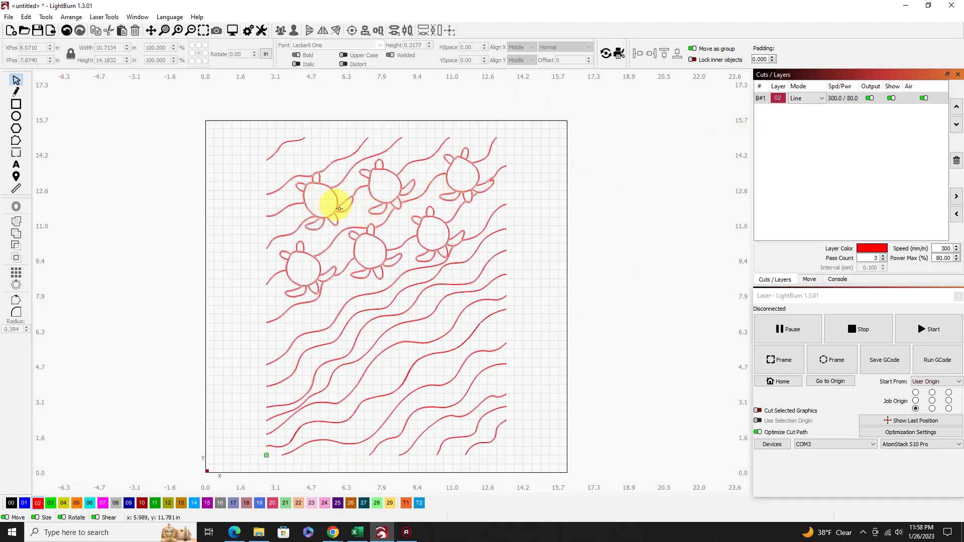
click(474, 406)
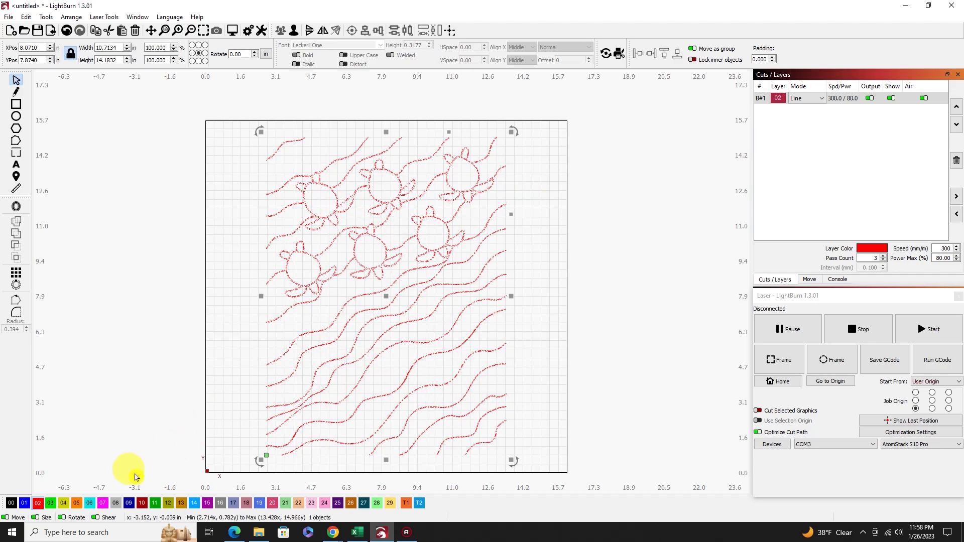
click(117, 504)
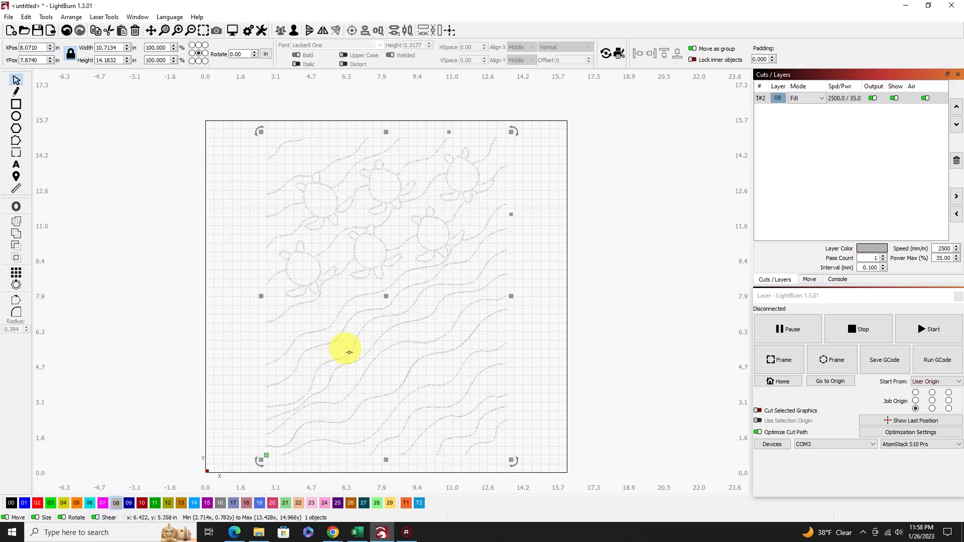
click(535, 233)
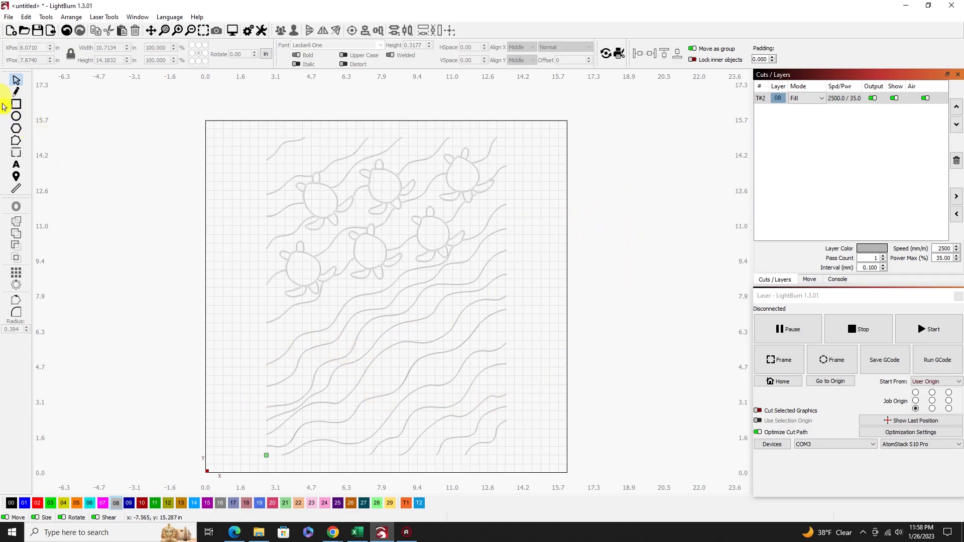
Trace the upper-left turtle's shell with a closed outline of straight segments on magenta layer 07, about 1.47 × 1.50 in.
click(15, 93)
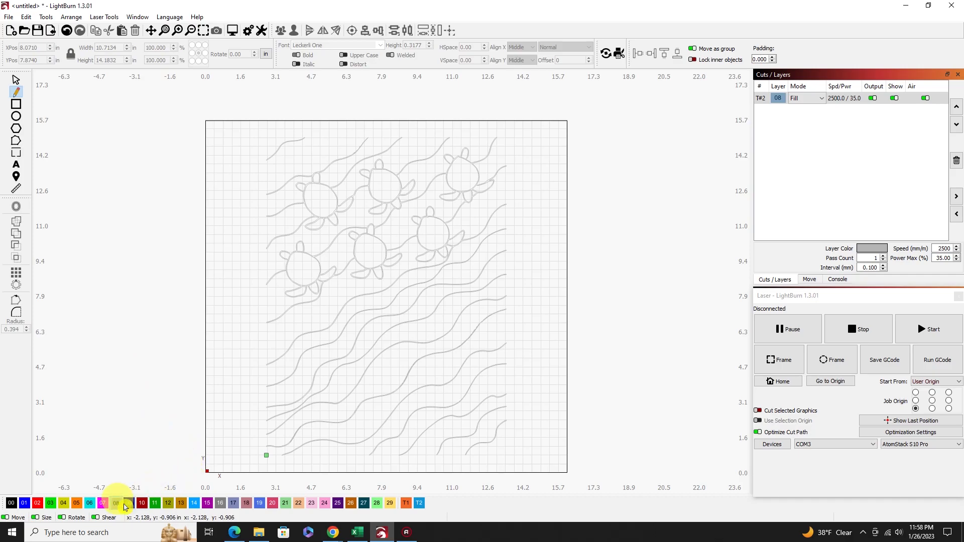
click(102, 504)
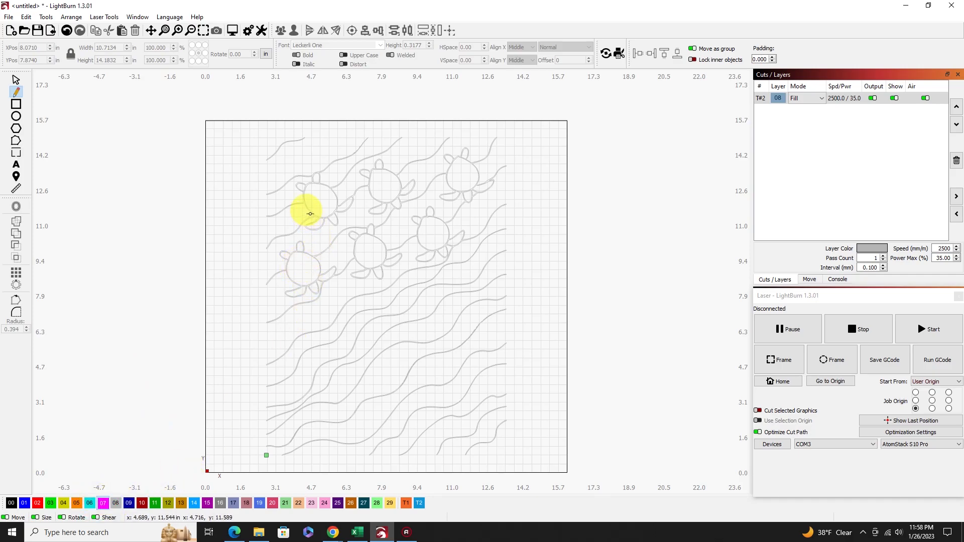
scroll(307, 183, up, 4)
scroll(307, 184, up, 10)
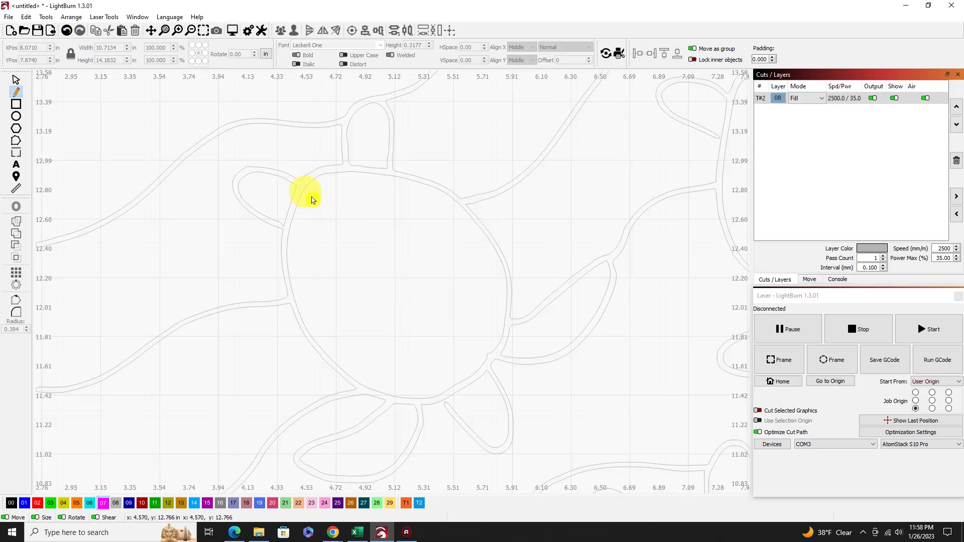
scroll(324, 218, down, 3)
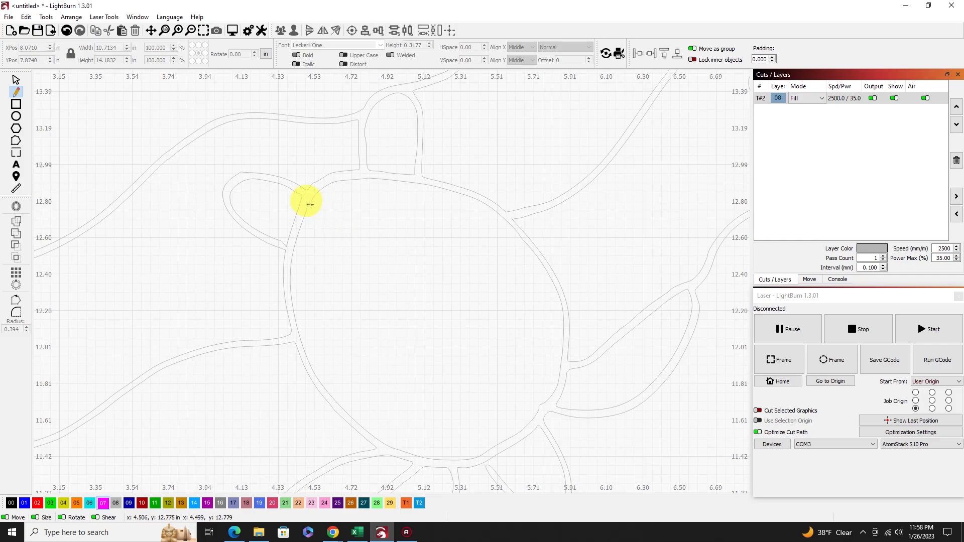
click(307, 206)
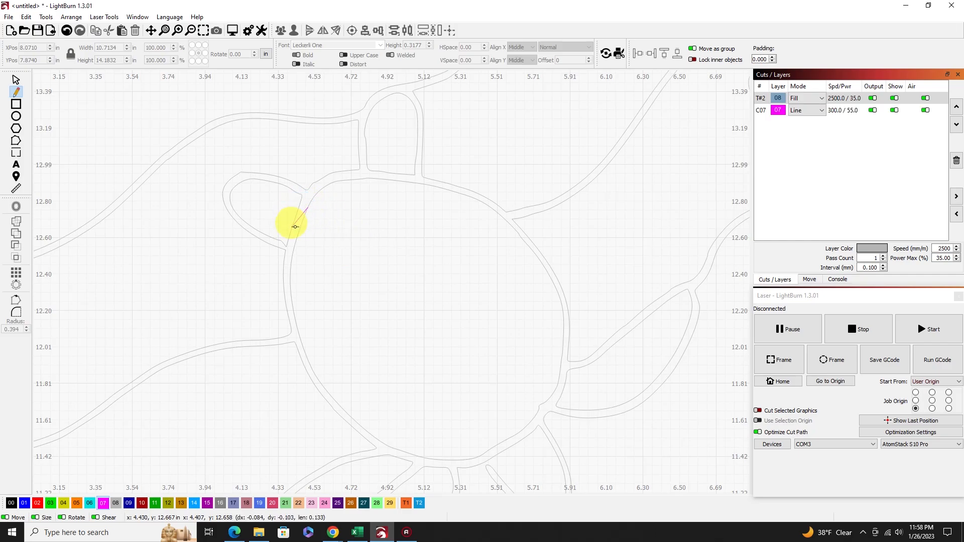
click(290, 286)
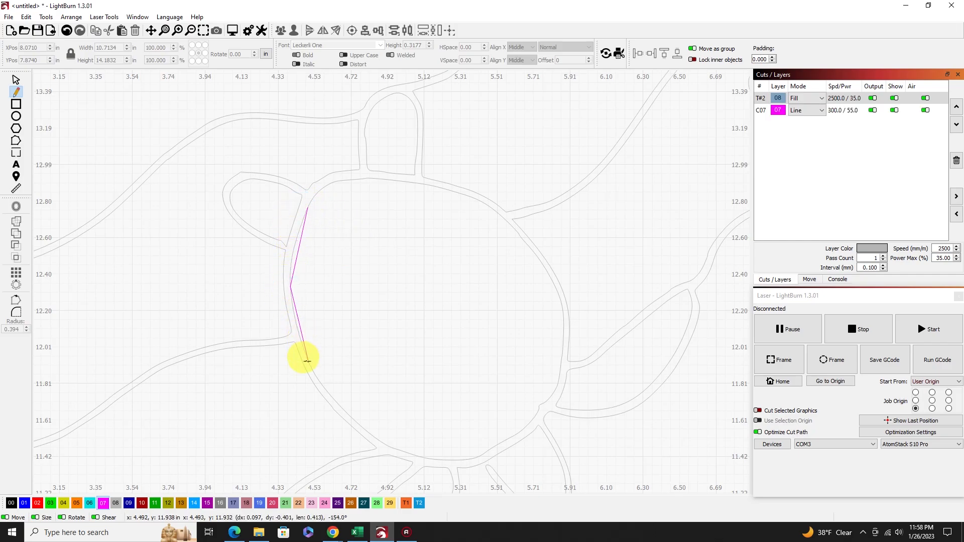
click(309, 361)
click(367, 431)
click(435, 458)
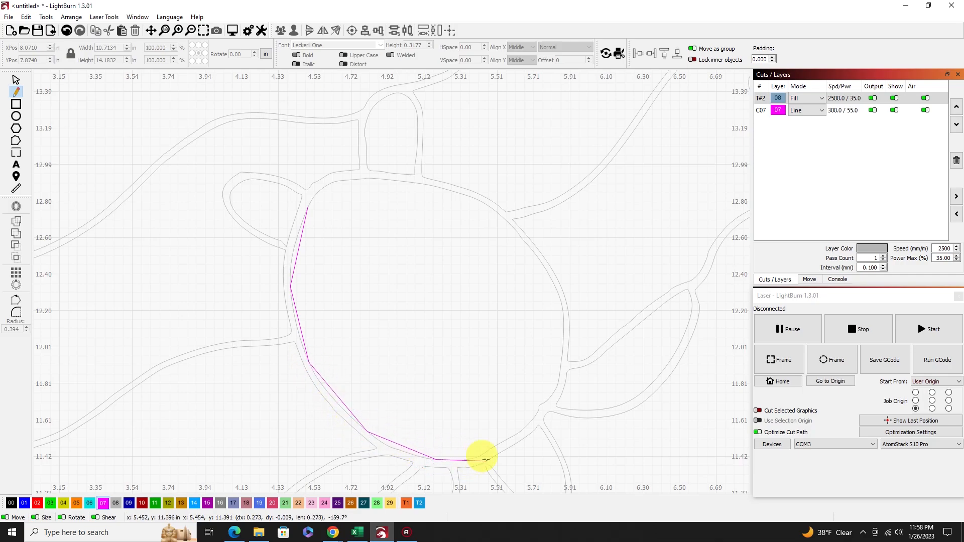
click(557, 386)
click(562, 315)
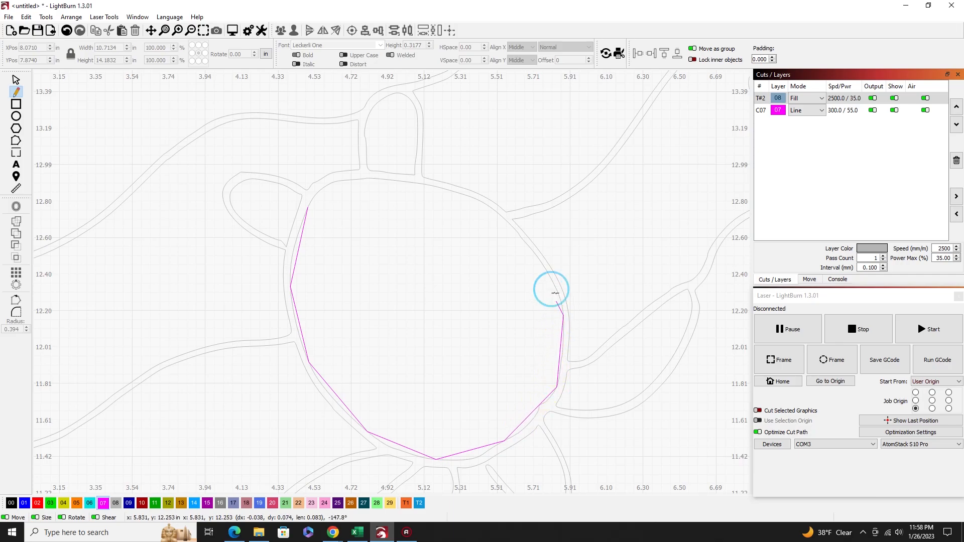
click(527, 246)
click(488, 206)
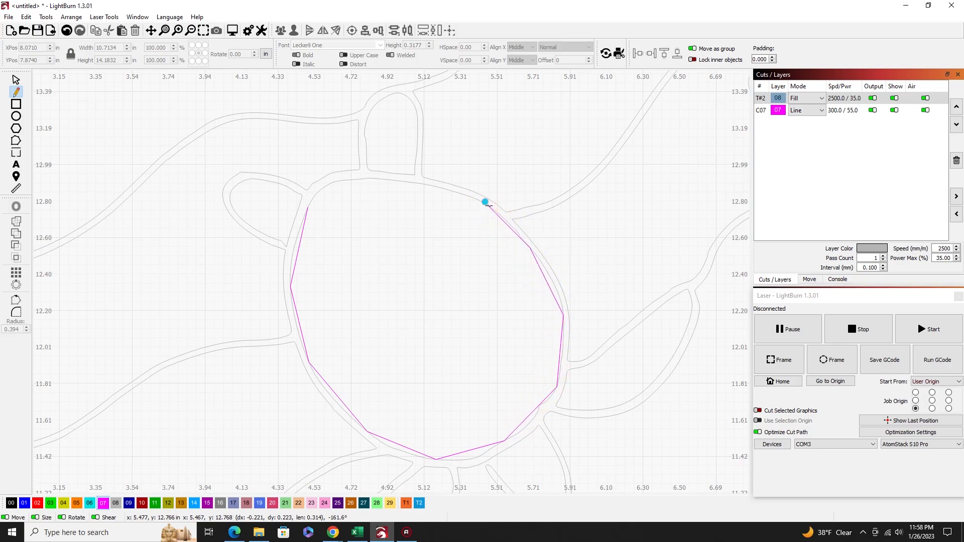
click(409, 182)
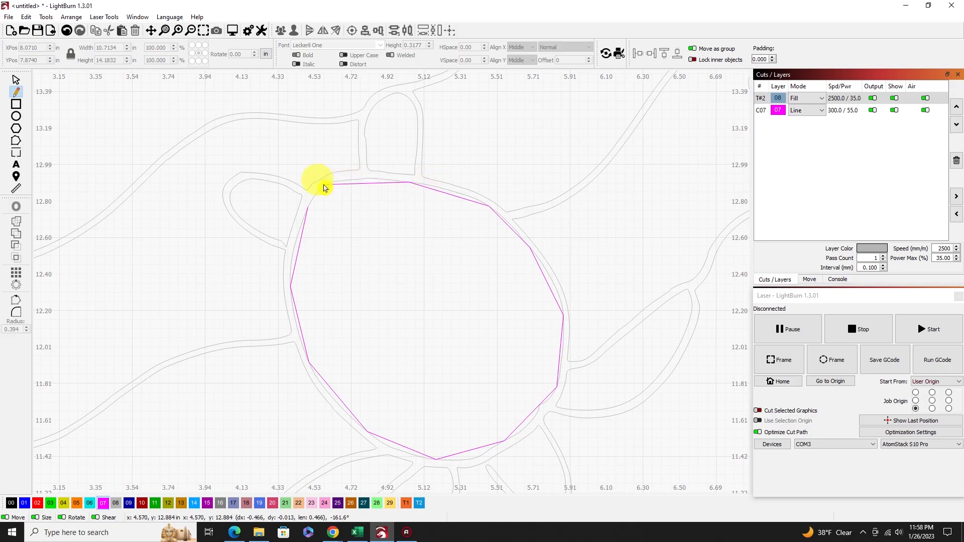
click(338, 180)
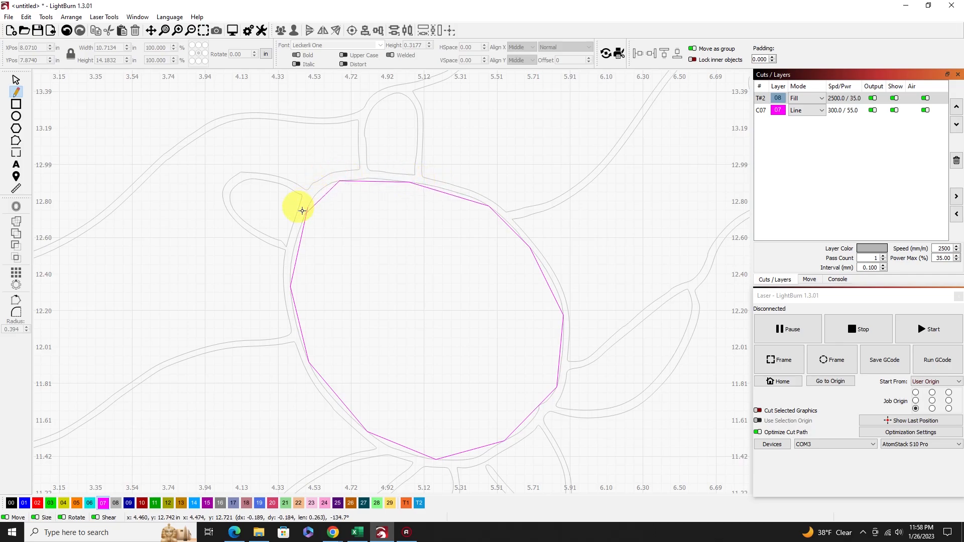
click(308, 207)
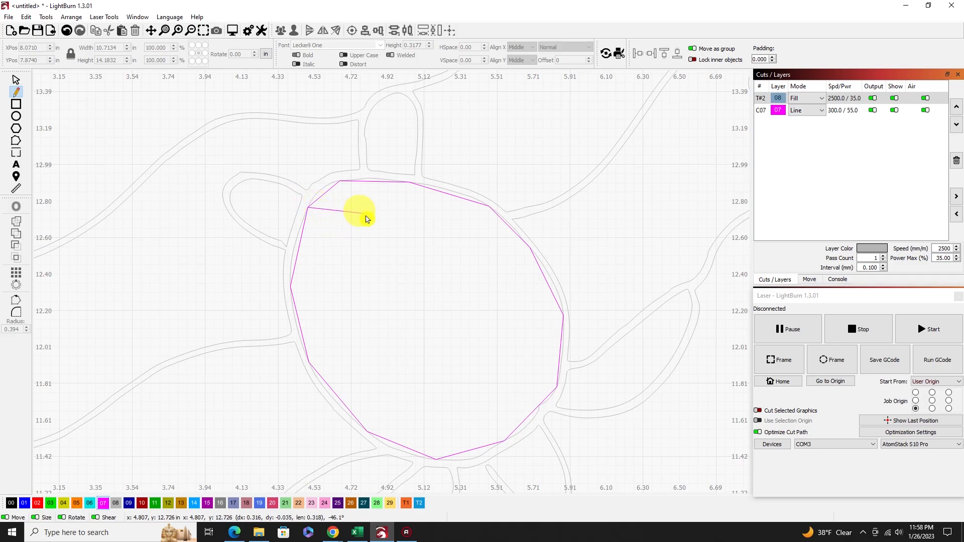
right_click(353, 239)
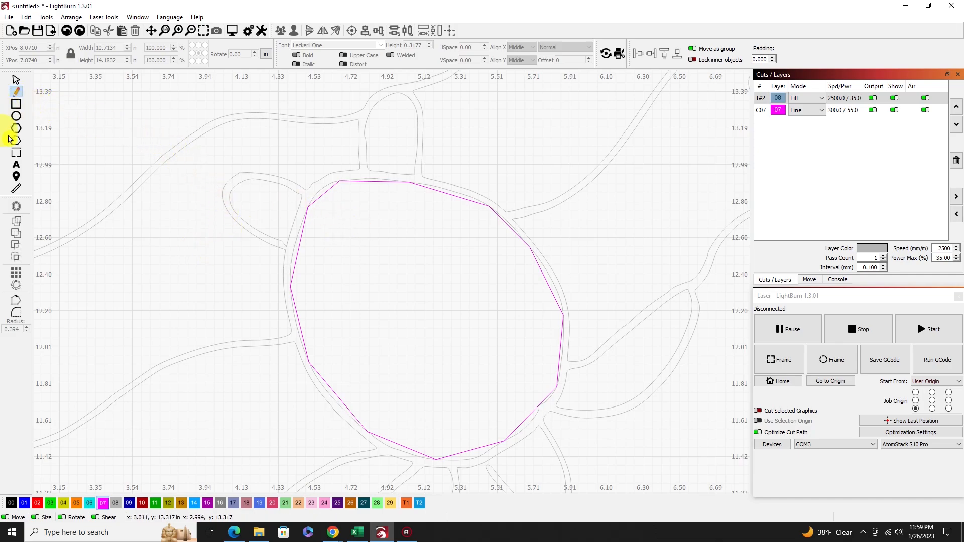
click(15, 80)
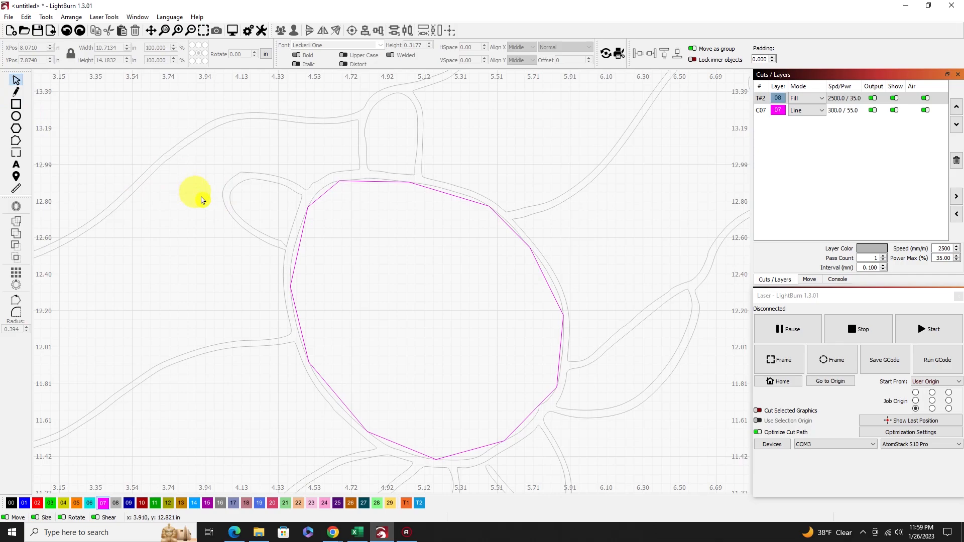
Edit the nodes of the magenta shell outline, curving its segment beside the front-left flipper and smoothing the corner nodes along its left side.
click(16, 142)
click(301, 241)
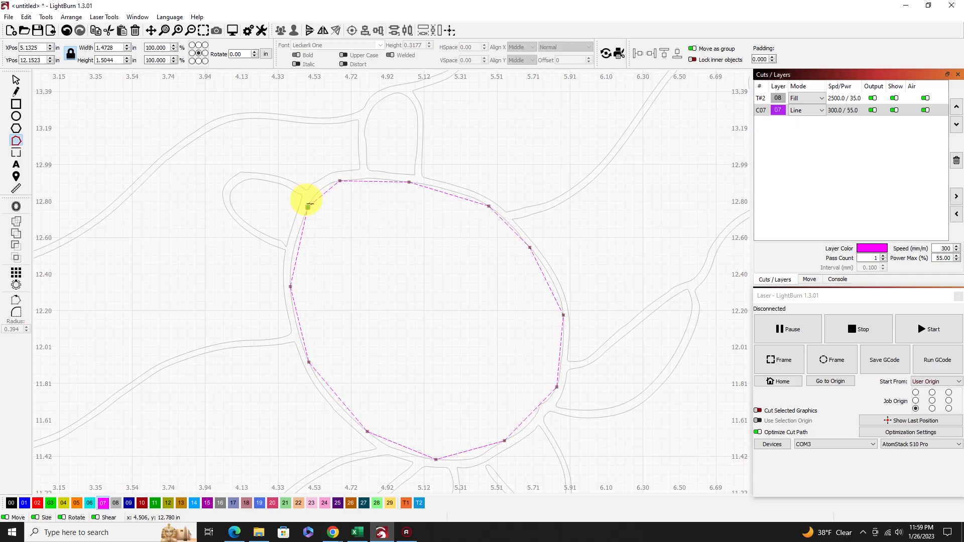
scroll(308, 208, up, 5)
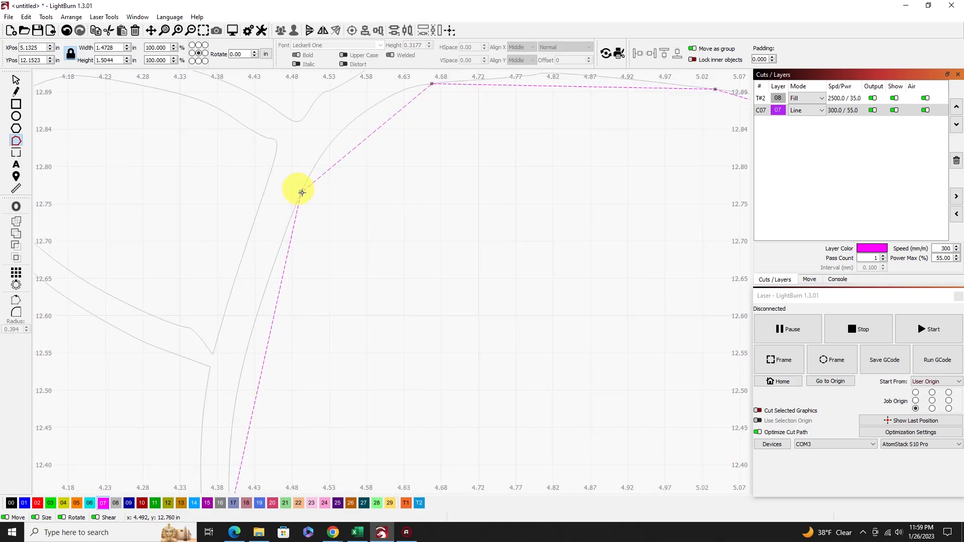
click(300, 193)
scroll(308, 243, down, 3)
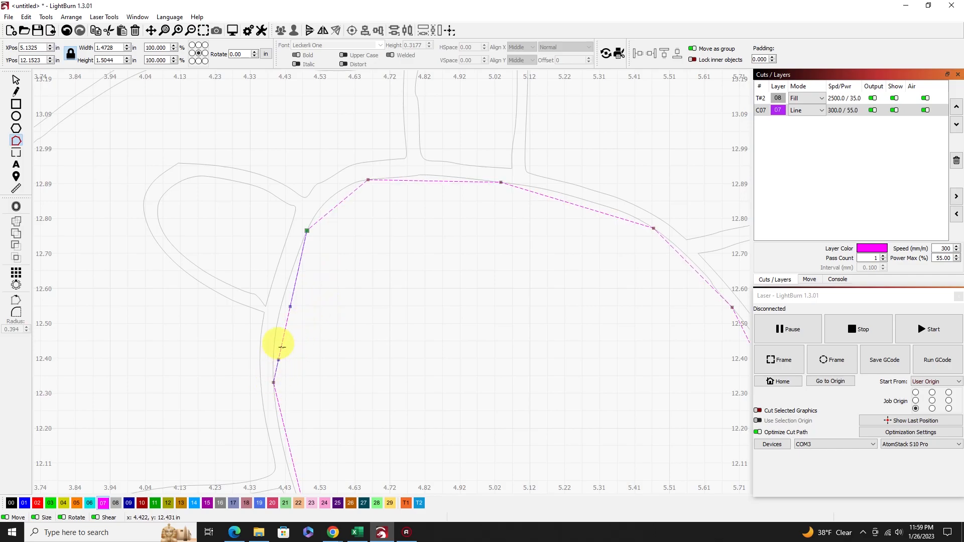
key(i)
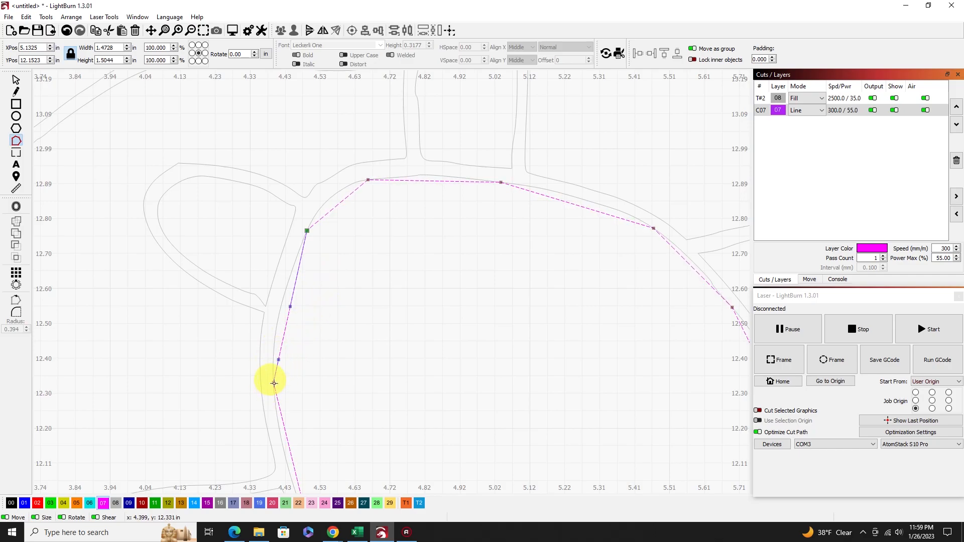
key(s)
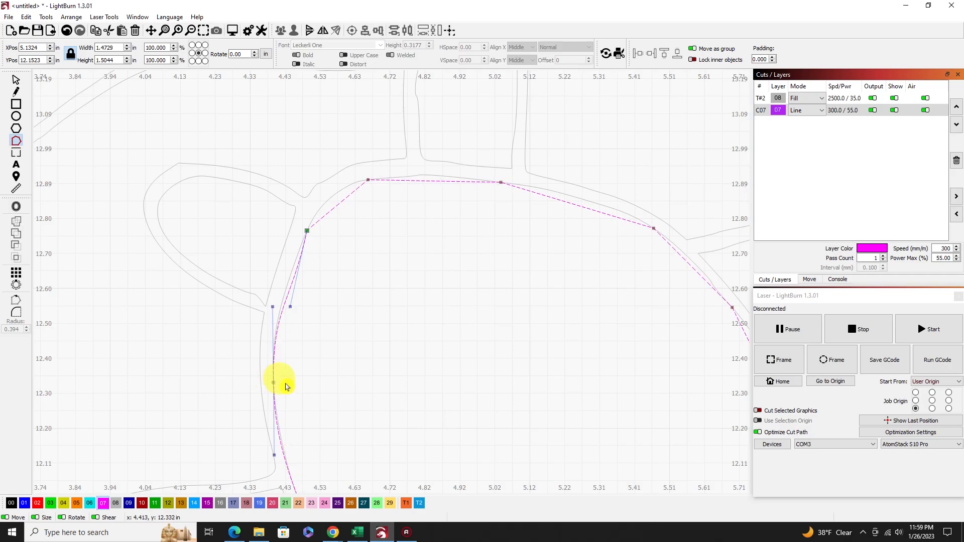
scroll(331, 369, down, 4)
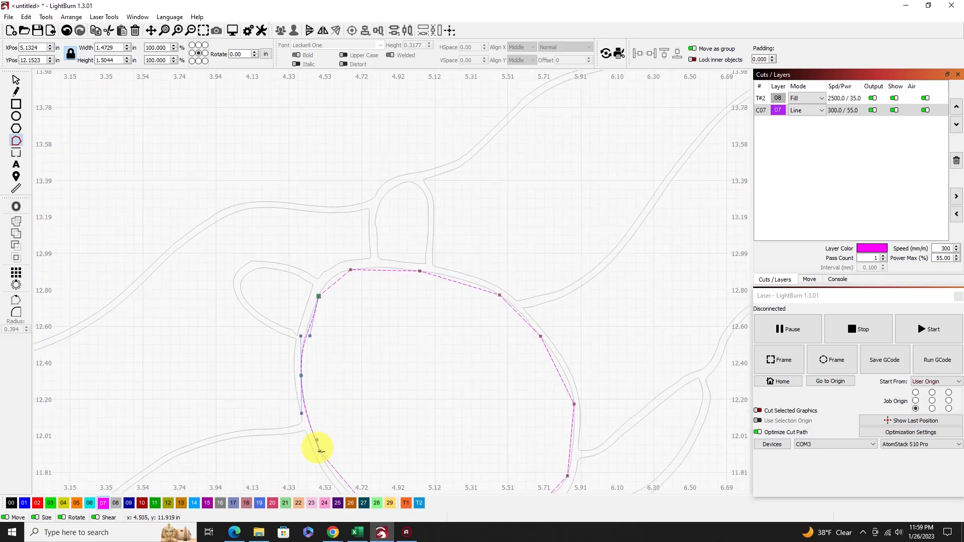
scroll(351, 444, down, 4)
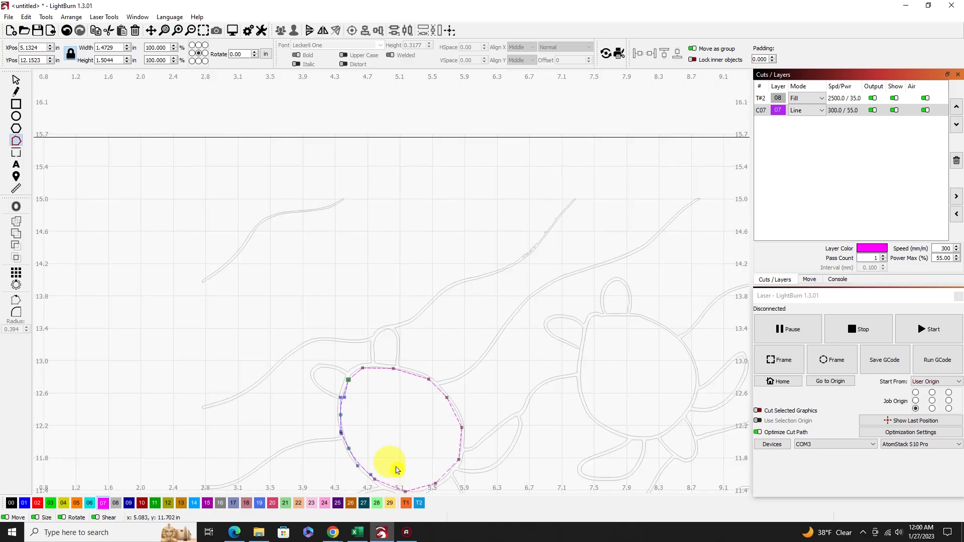
Smooth the shell outline's corner nodes around its bottom and up its lower right side.
scroll(351, 349, up, 3)
scroll(301, 259, up, 3)
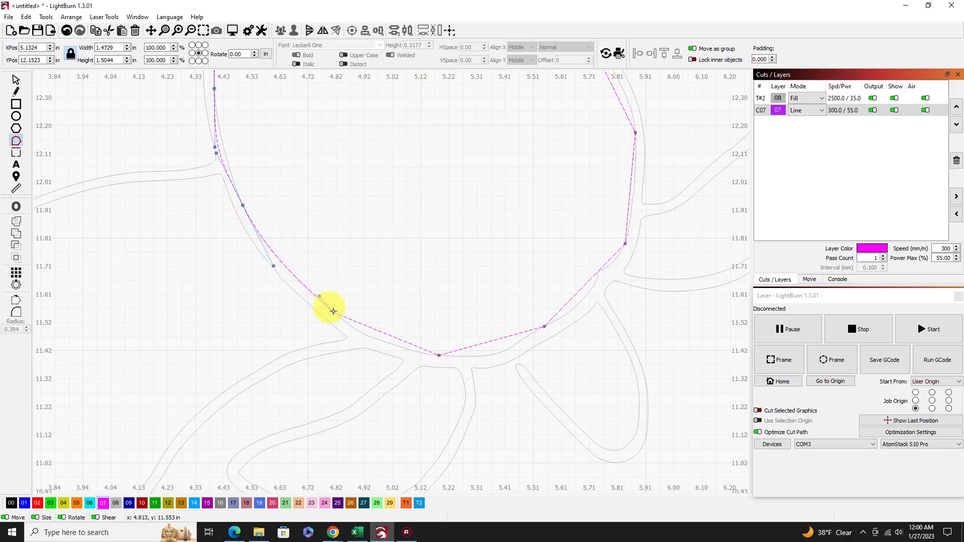
key(s)
key(s)
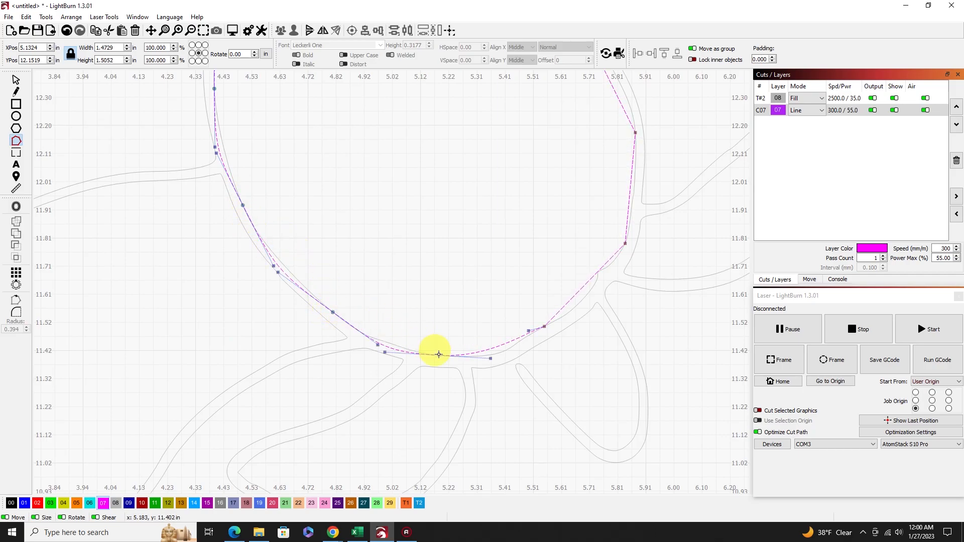
key(s)
key(s)
key(s)
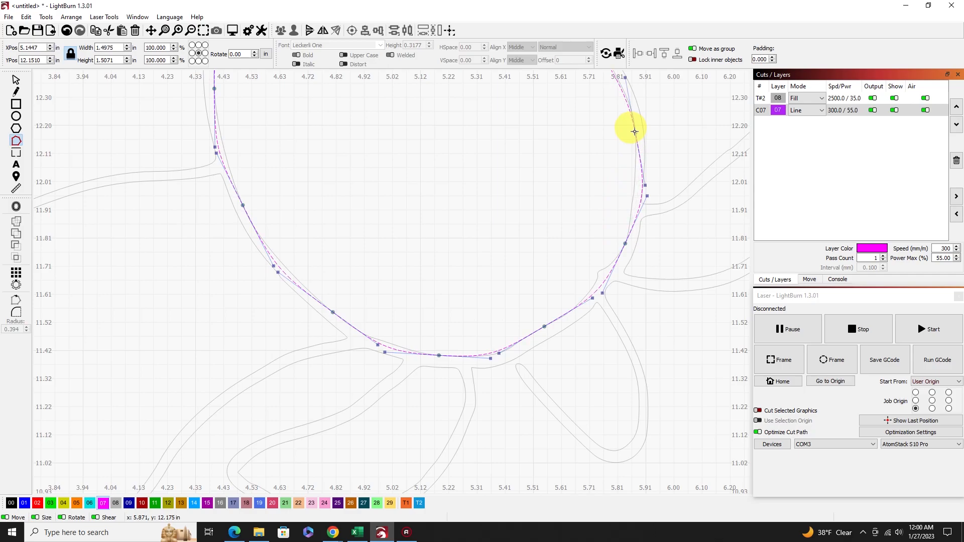
Smooth the shell outline's remaining corner nodes along its upper right and top edges, and deselect the outline.
drag(544, 139, 579, 339)
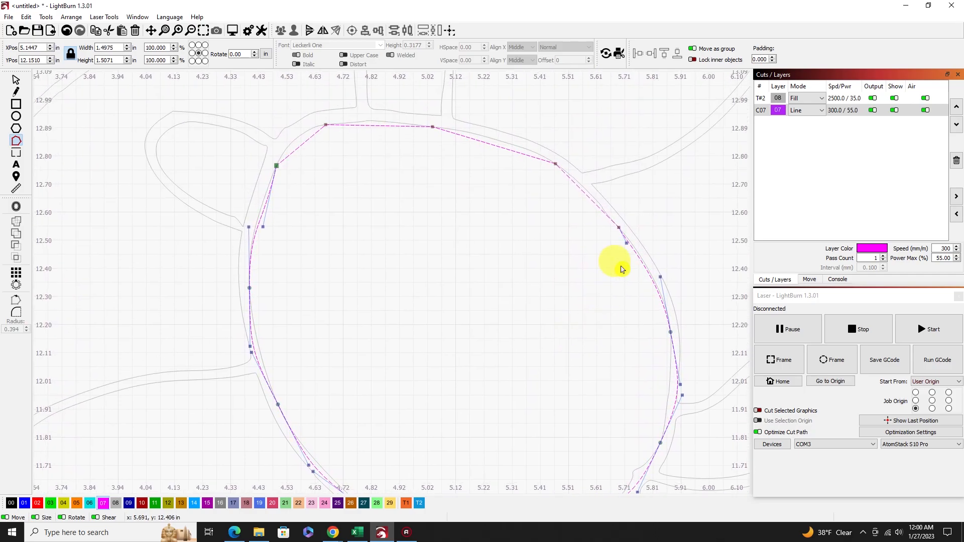
key(s)
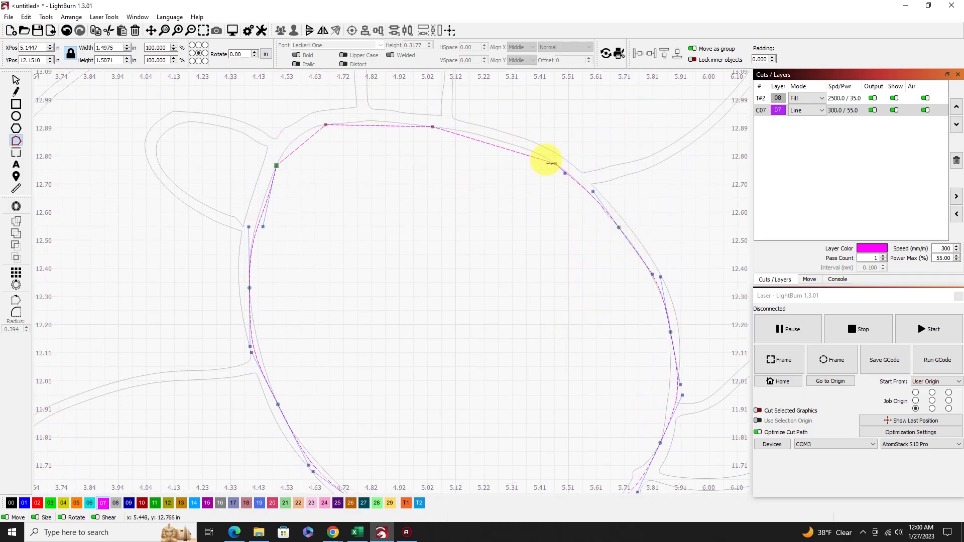
key(s)
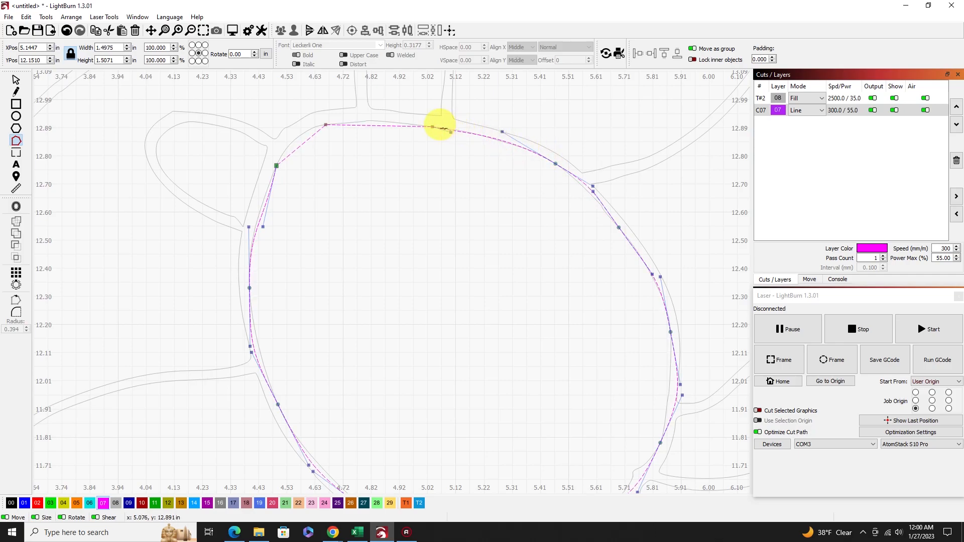
key(s)
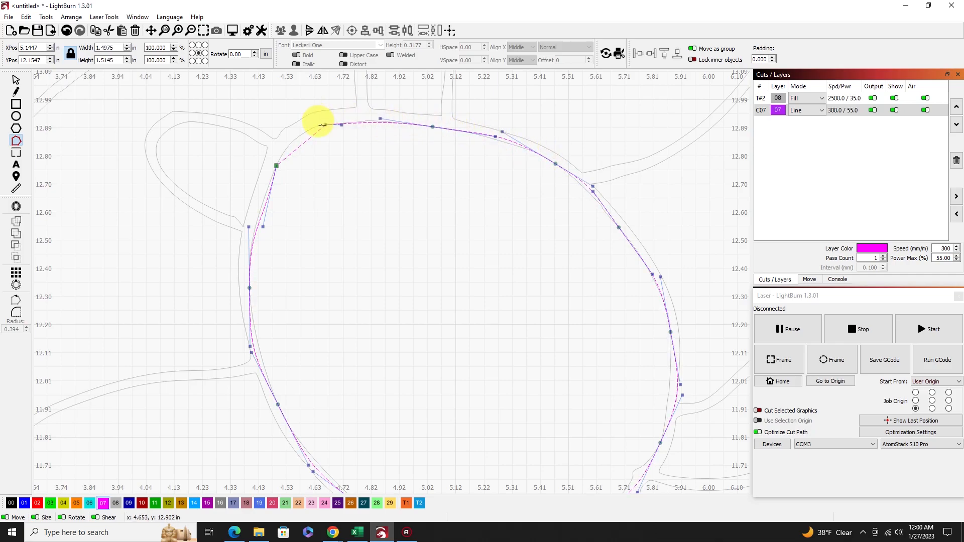
key(s)
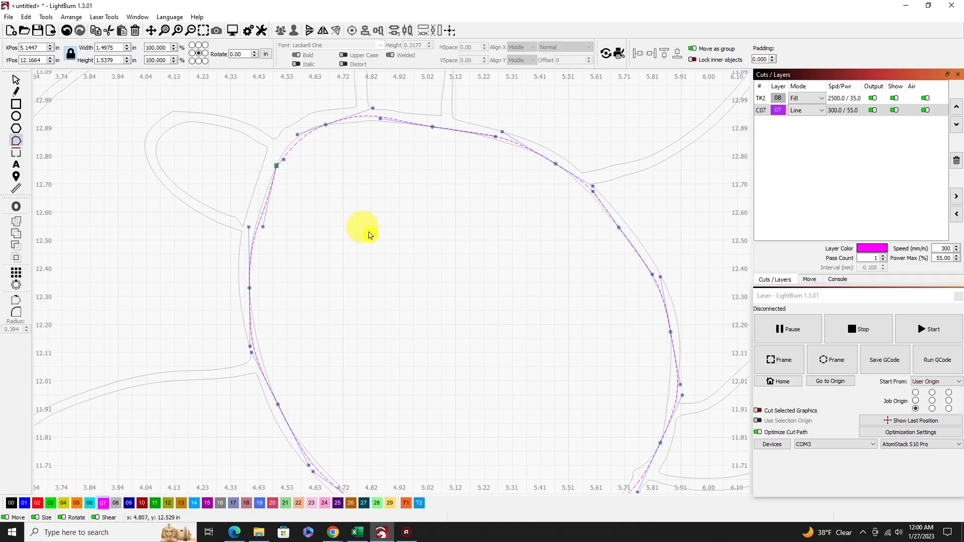
scroll(370, 241, down, 2)
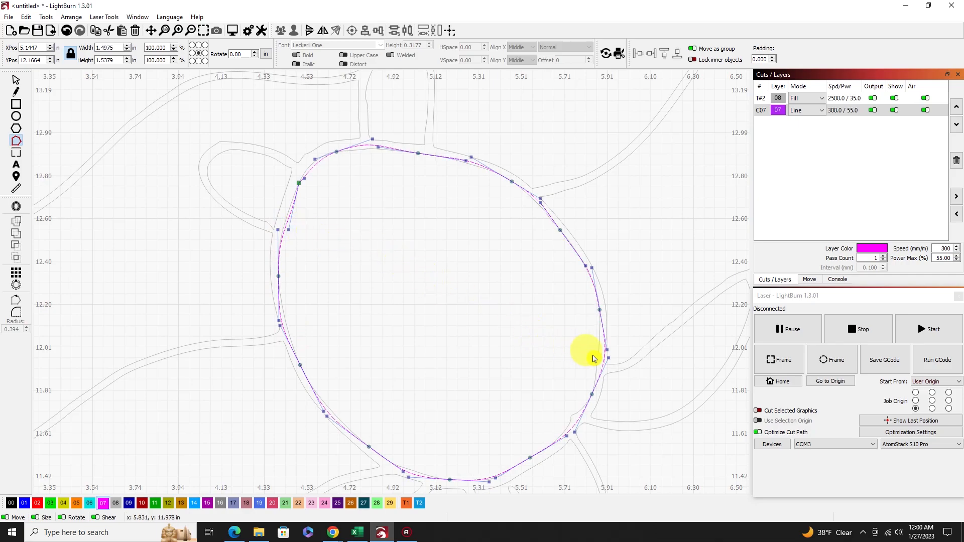
click(15, 79)
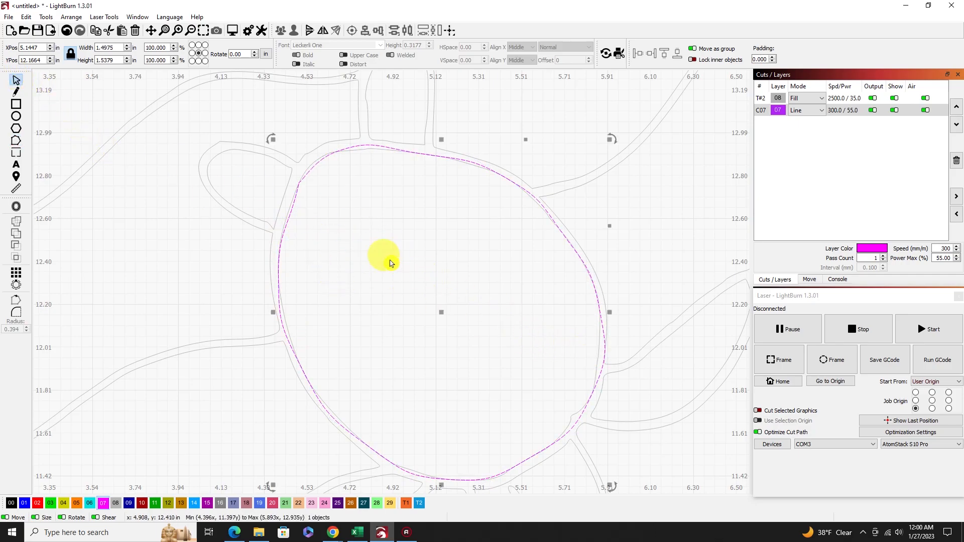
click(391, 263)
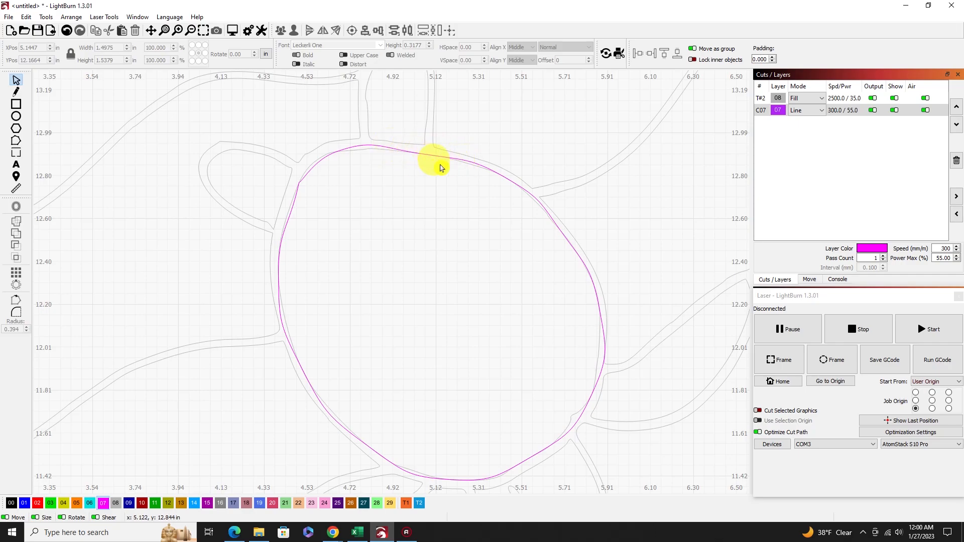
Reopen the shell outline for node editing and adjust its top node and curve handle outward toward the traced shell edge.
click(16, 141)
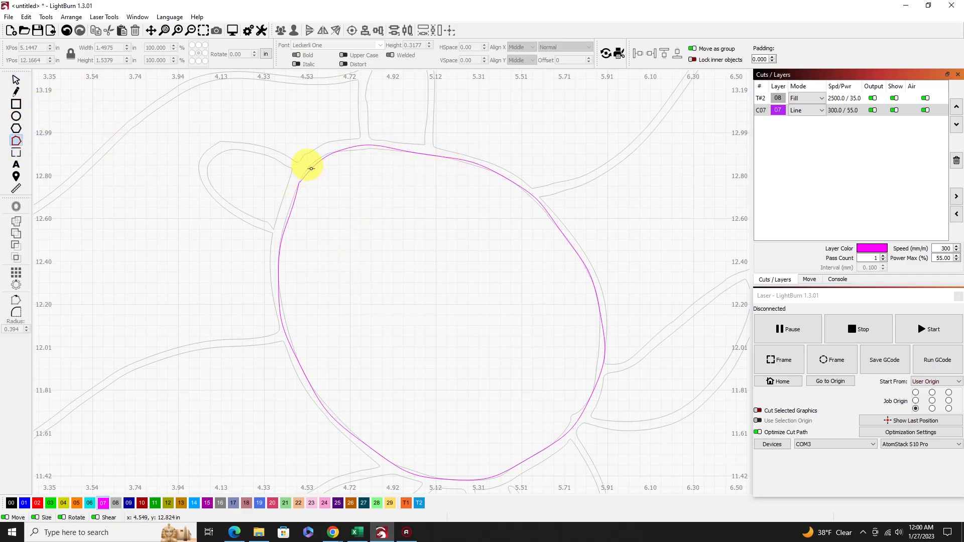
click(308, 164)
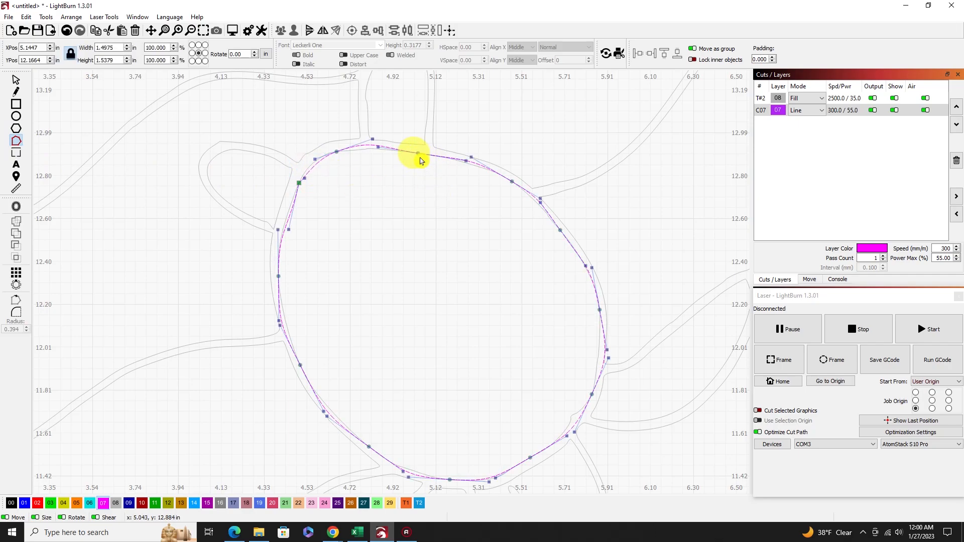
drag(418, 153, 417, 152)
drag(417, 153, 464, 155)
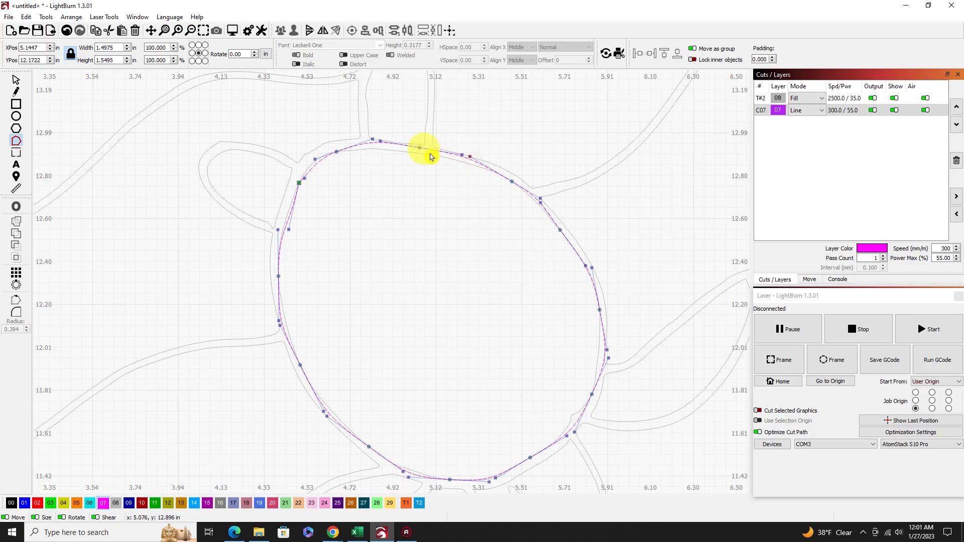
Adjust the shell outline's curve handles along its top and right edges to follow the traced shell more closely, and deselect the outline.
mouse_move(380, 142)
mouse_down()
mouse_move(393, 147)
mouse_move(381, 145)
mouse_up()
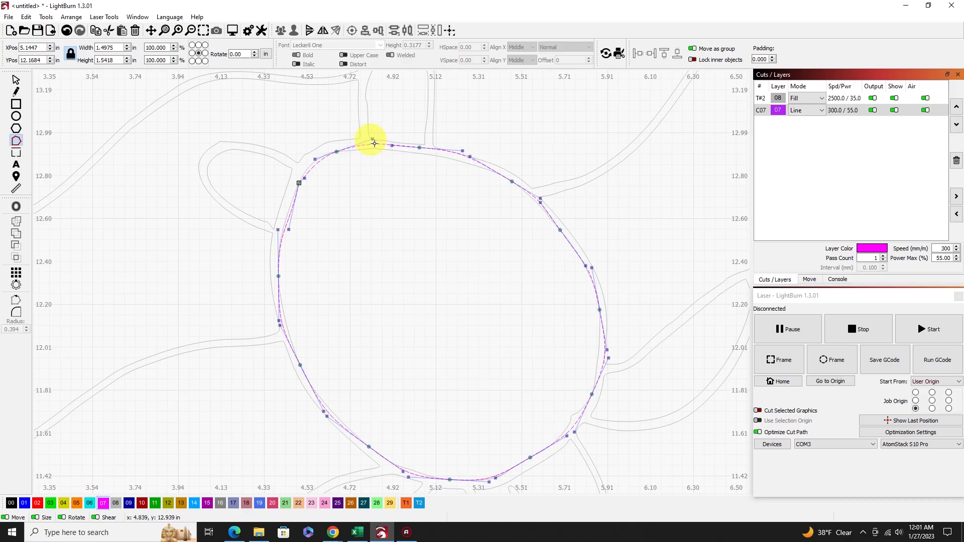
drag(372, 141, 374, 145)
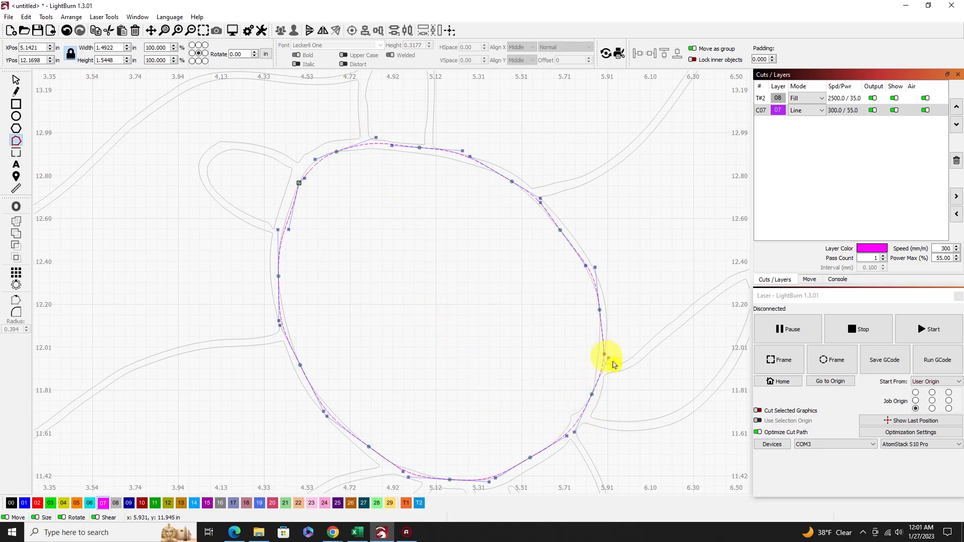
drag(610, 359, 607, 359)
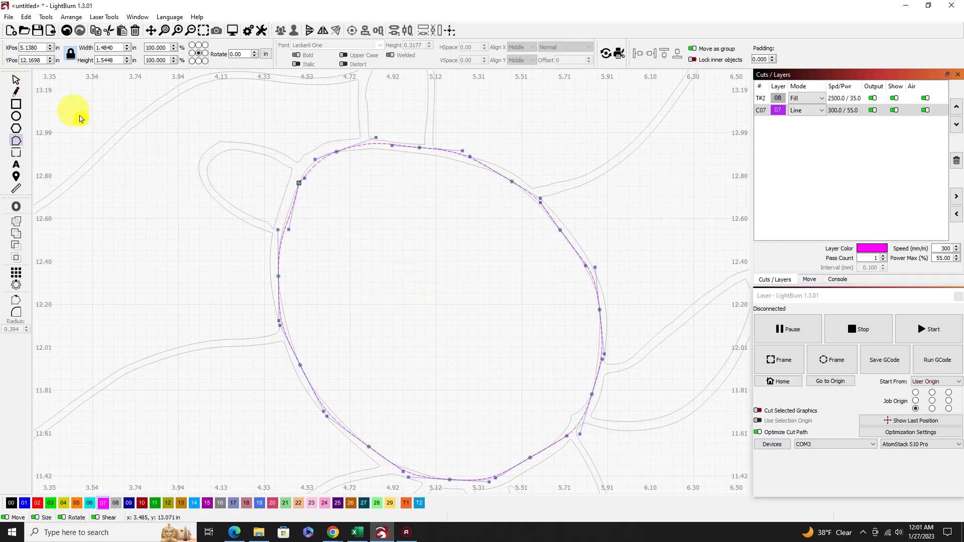
click(15, 79)
click(415, 246)
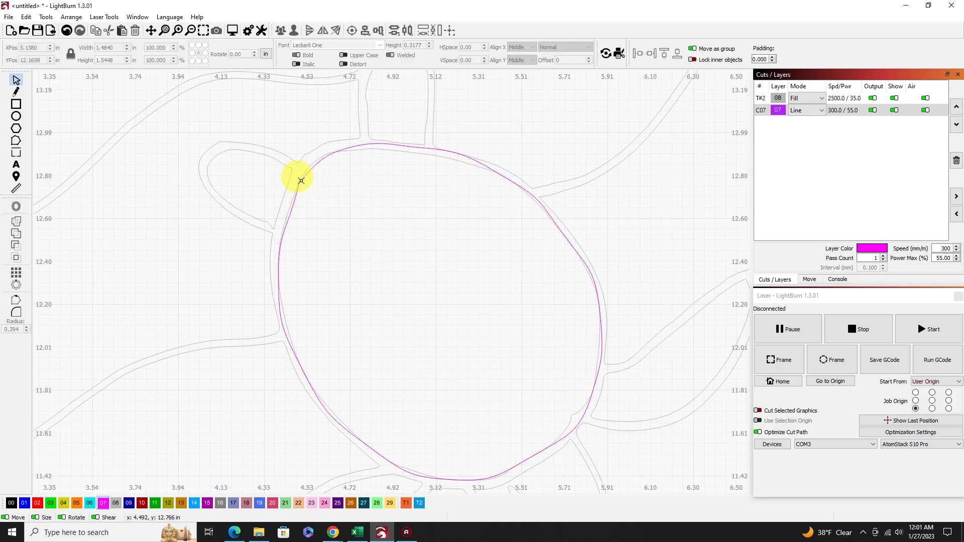
Reopen the shell outline for node editing, smooth its remaining corner node at the upper left, and deselect it.
click(302, 181)
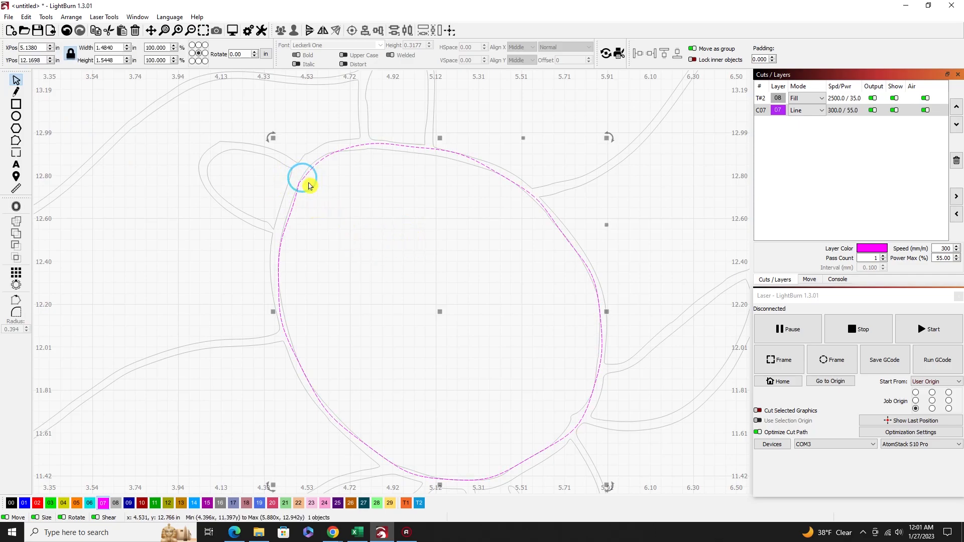
click(17, 143)
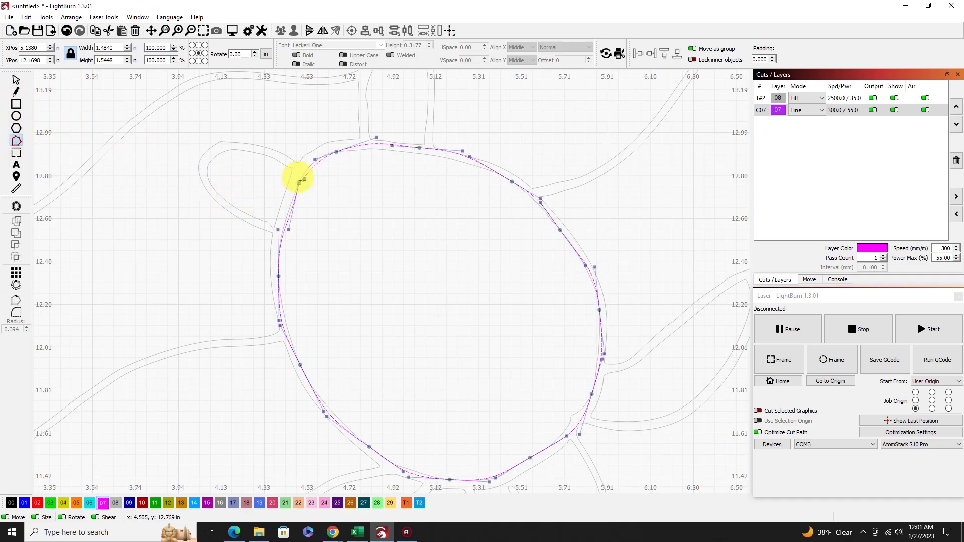
drag(304, 177, 299, 183)
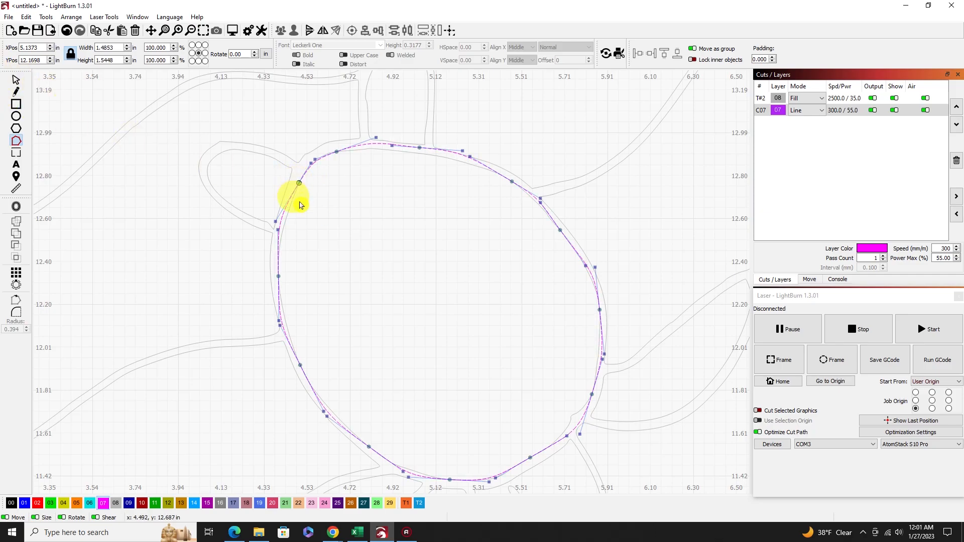
click(16, 81)
click(352, 261)
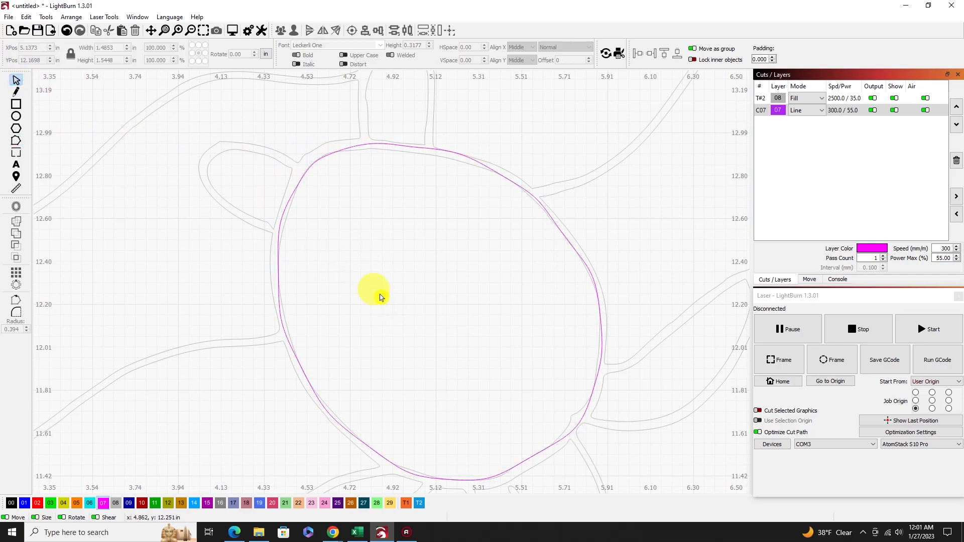
Ungroup the traced artwork and delete the traced inner shell contour that lies beneath the magenta shell outline.
scroll(379, 296, up, 3)
scroll(377, 288, down, 2)
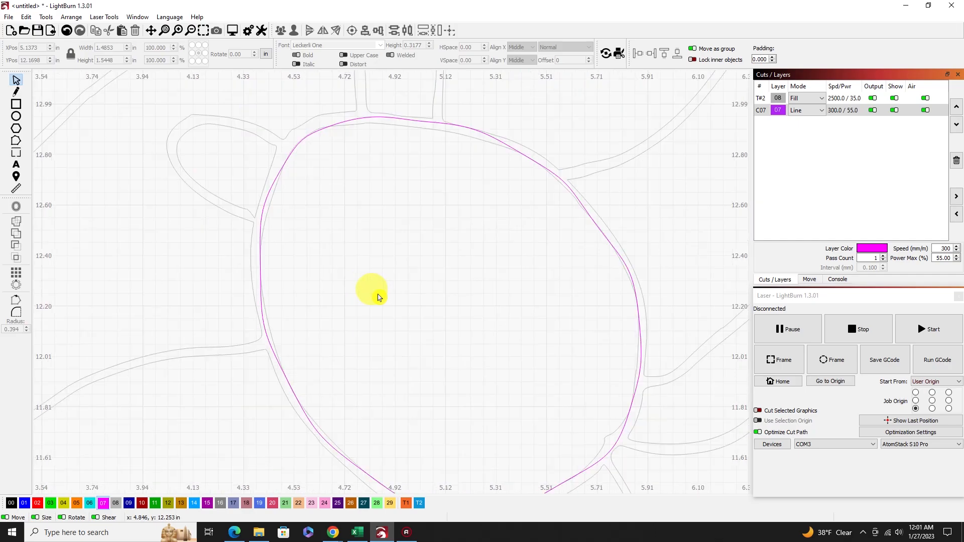
click(272, 202)
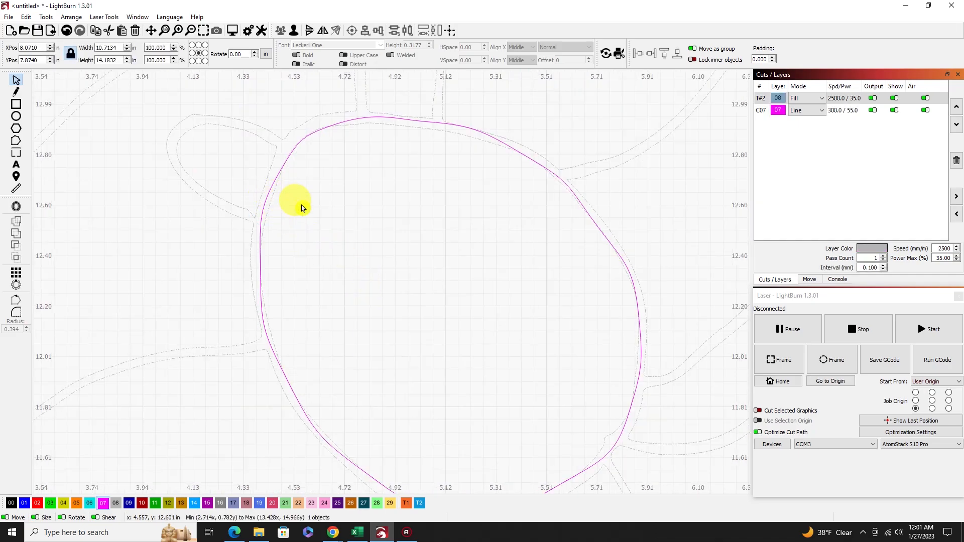
right_click(254, 188)
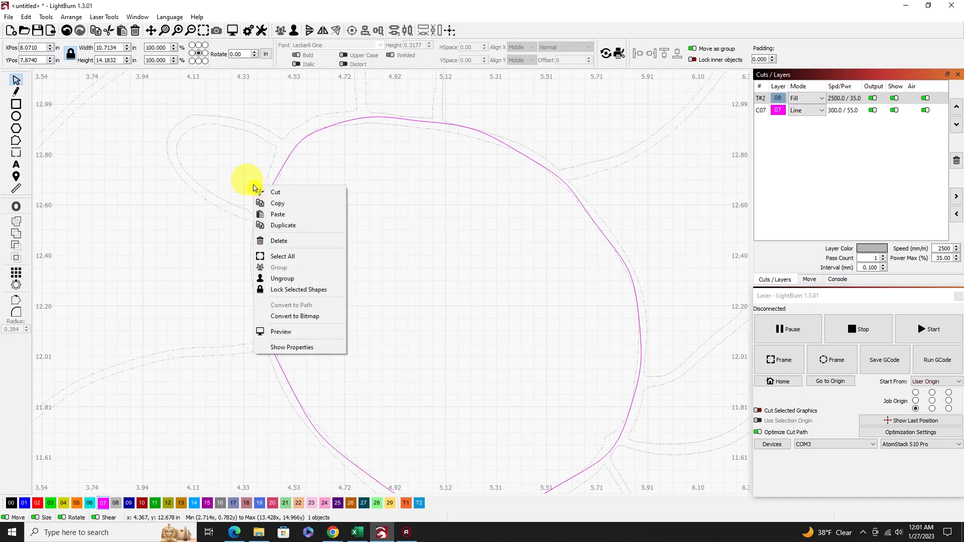
click(286, 283)
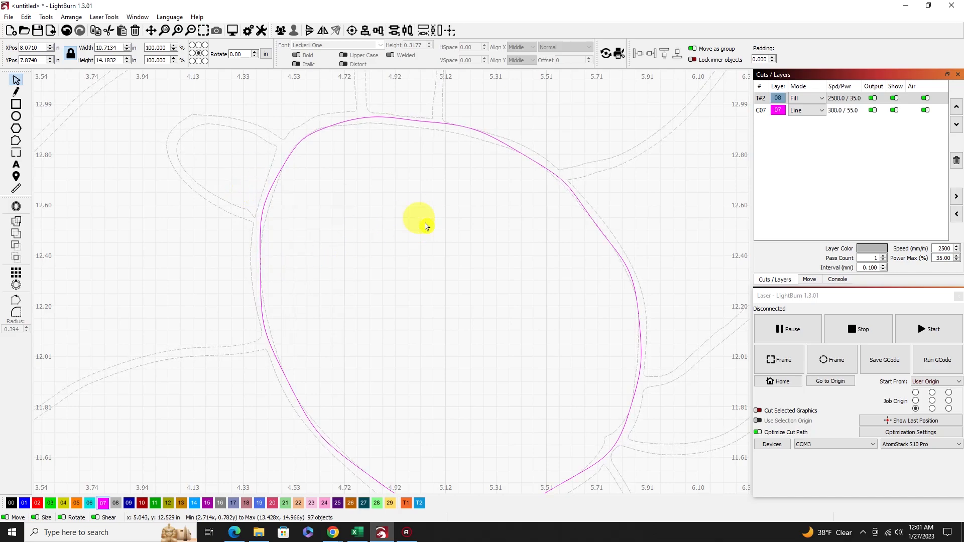
click(454, 215)
drag(286, 211, 271, 194)
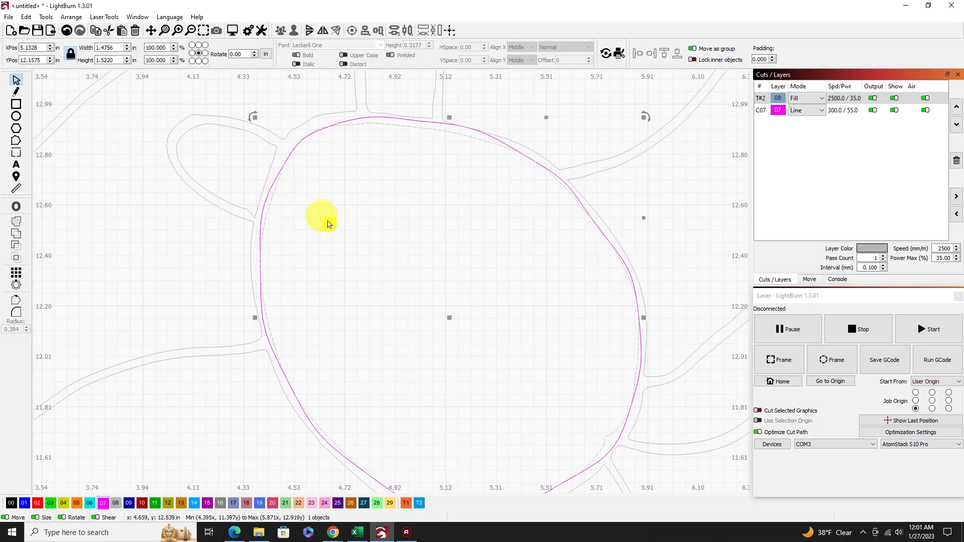
click(329, 223)
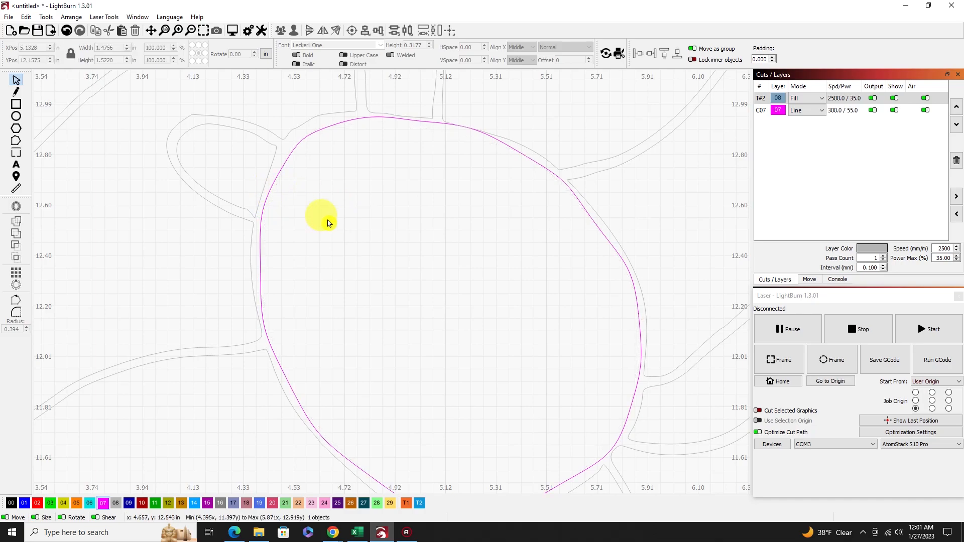
Draw an open line outline, about 0.44 by 0.37 in, along the front-left flipper's inner contour, starting and ending on the shell outline.
scroll(351, 234, down, 3)
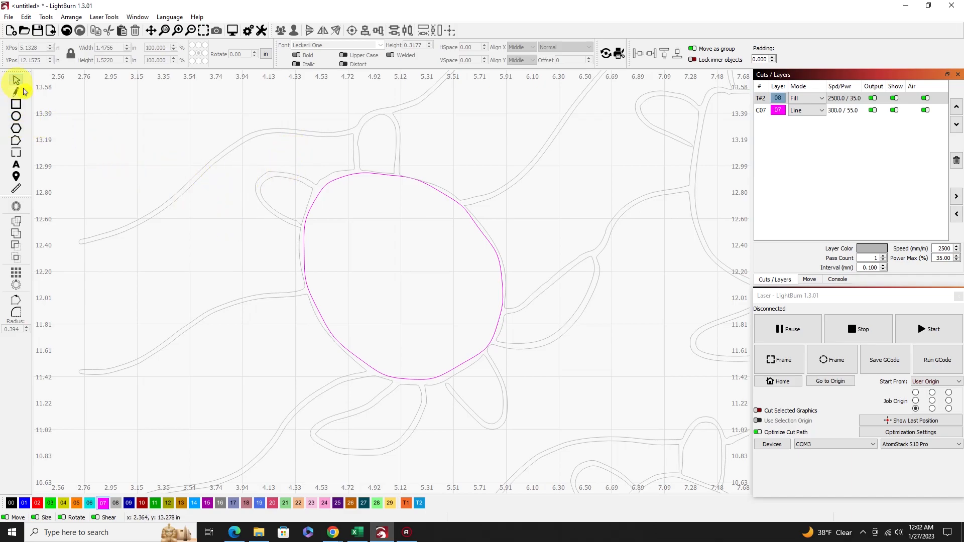
scroll(281, 190, up, 4)
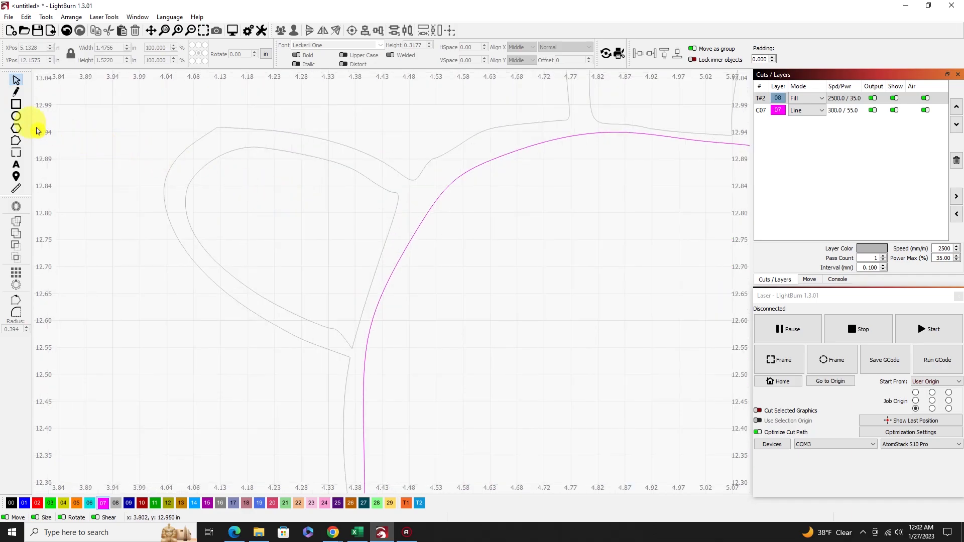
click(16, 93)
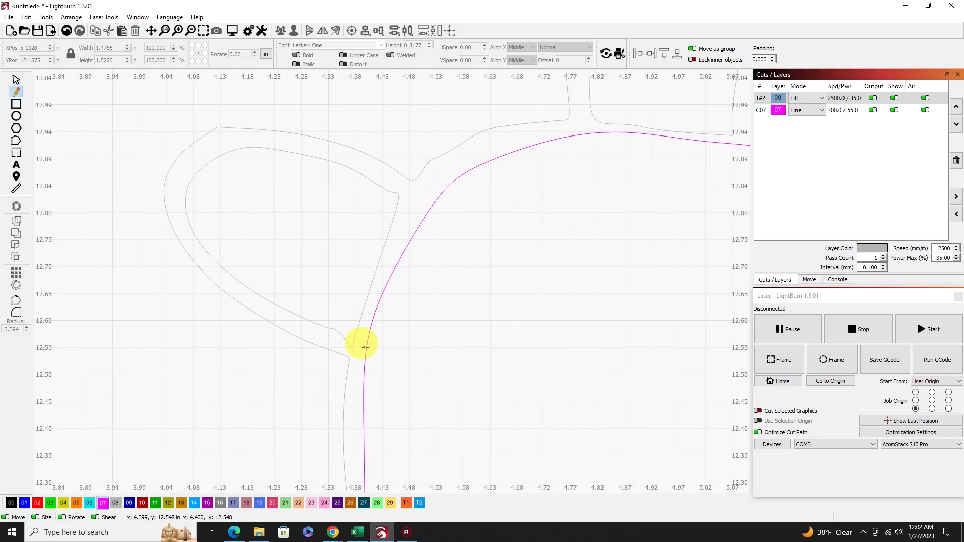
drag(366, 347, 313, 322)
click(309, 320)
click(235, 278)
click(193, 231)
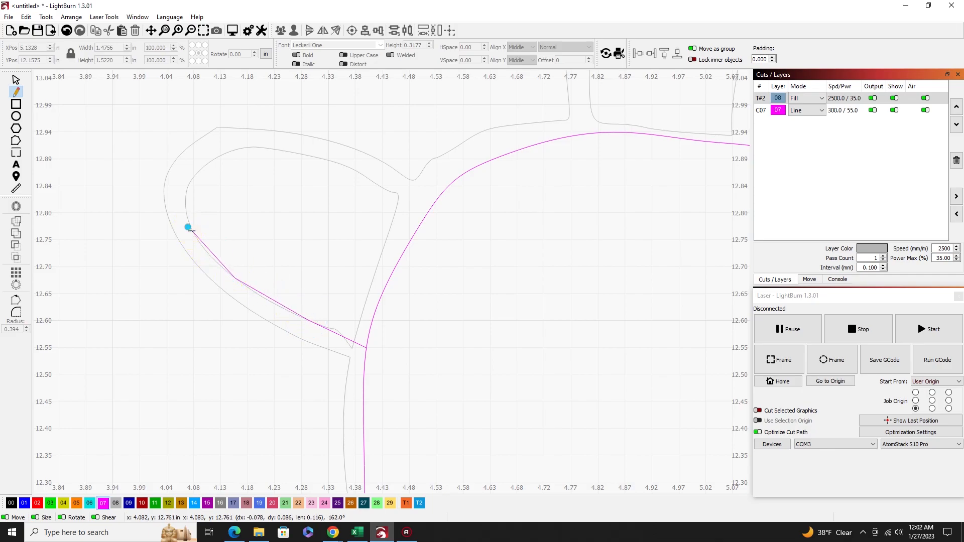
click(191, 179)
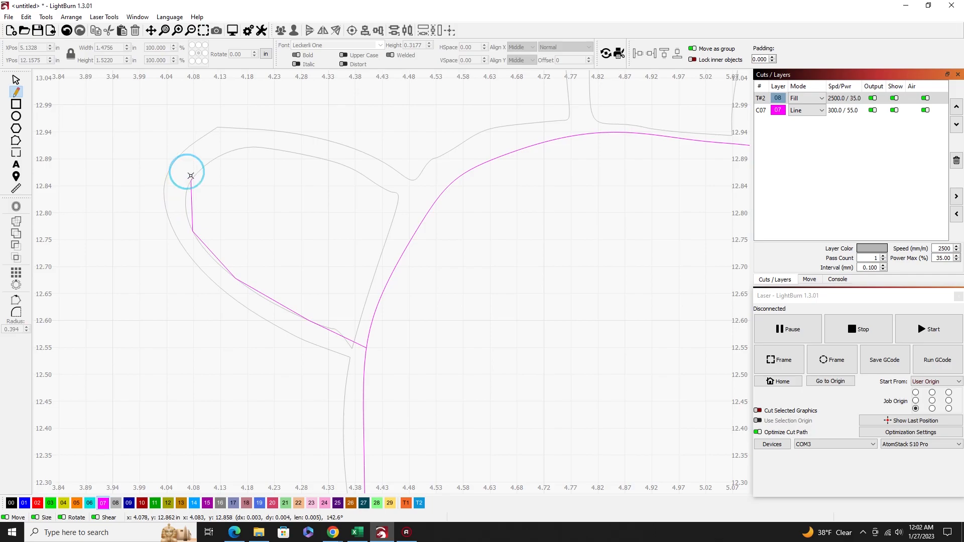
click(228, 152)
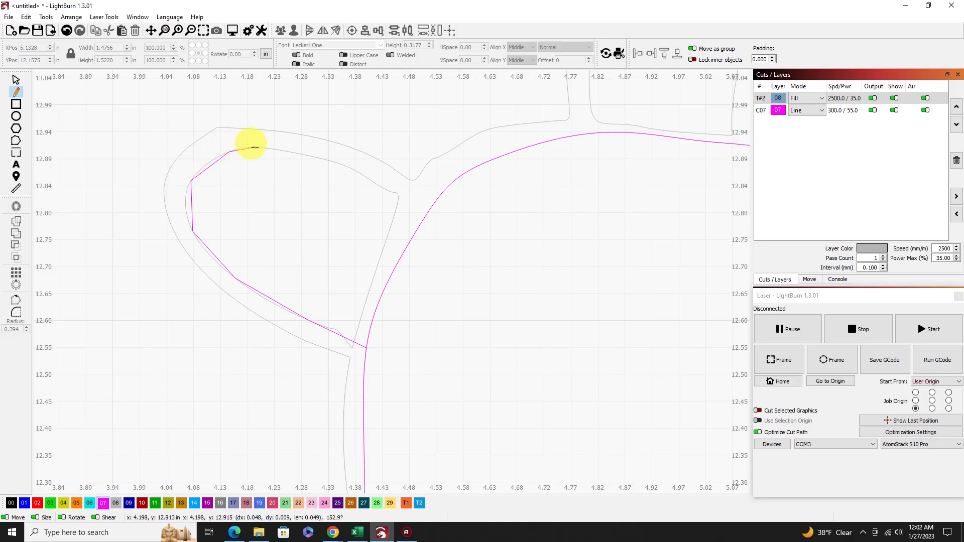
click(275, 149)
click(317, 158)
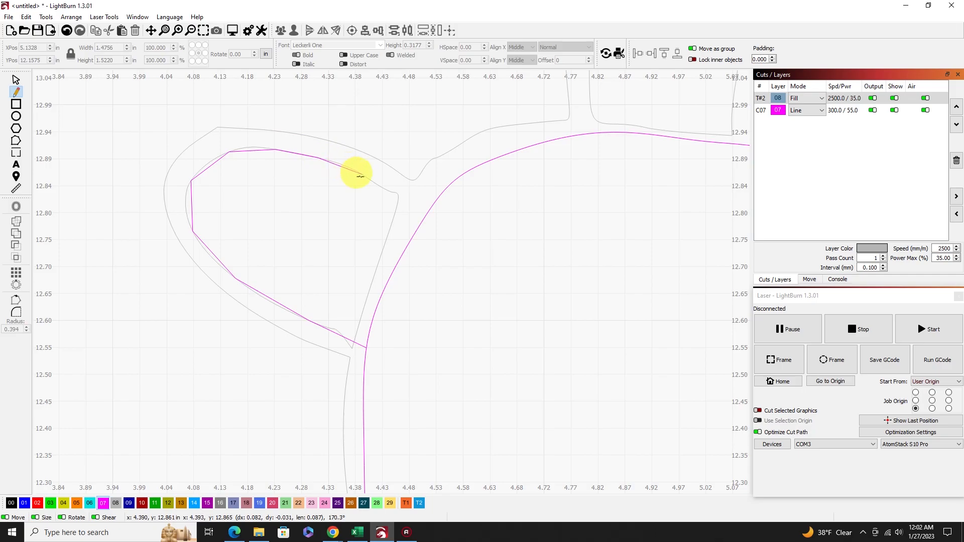
click(363, 175)
click(397, 193)
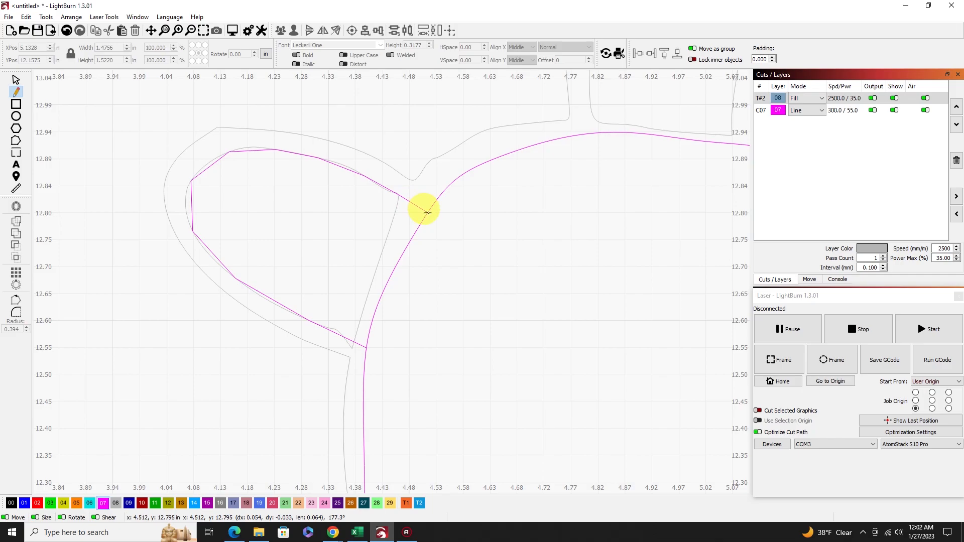
click(427, 211)
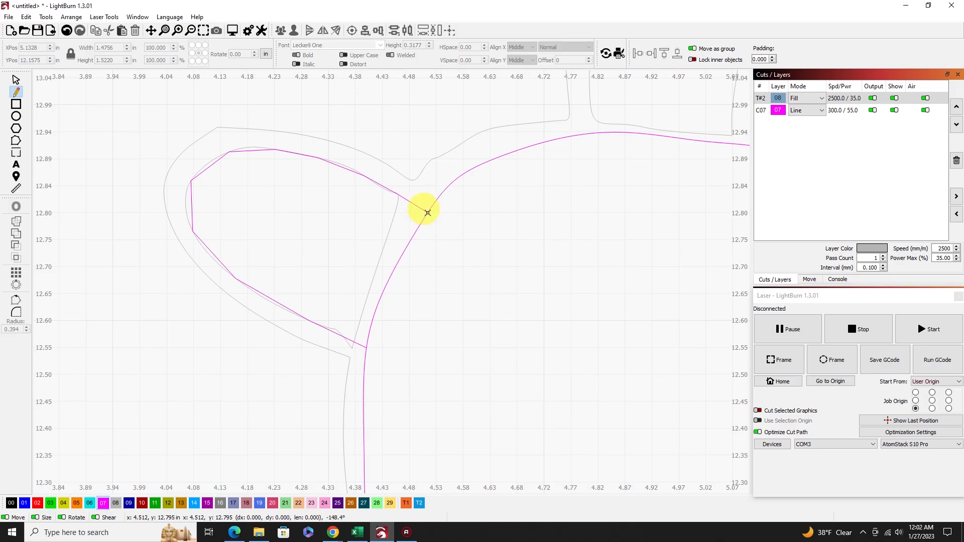
right_click(311, 206)
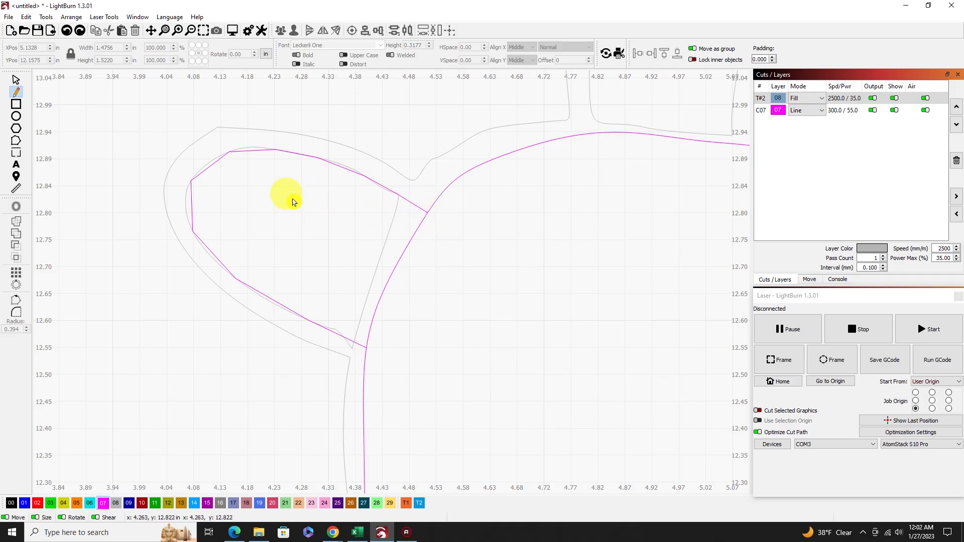
Smooth the front-left flipper outline's corner nodes into curves that follow the traced flipper, keeping both ends on the shell outline.
click(15, 141)
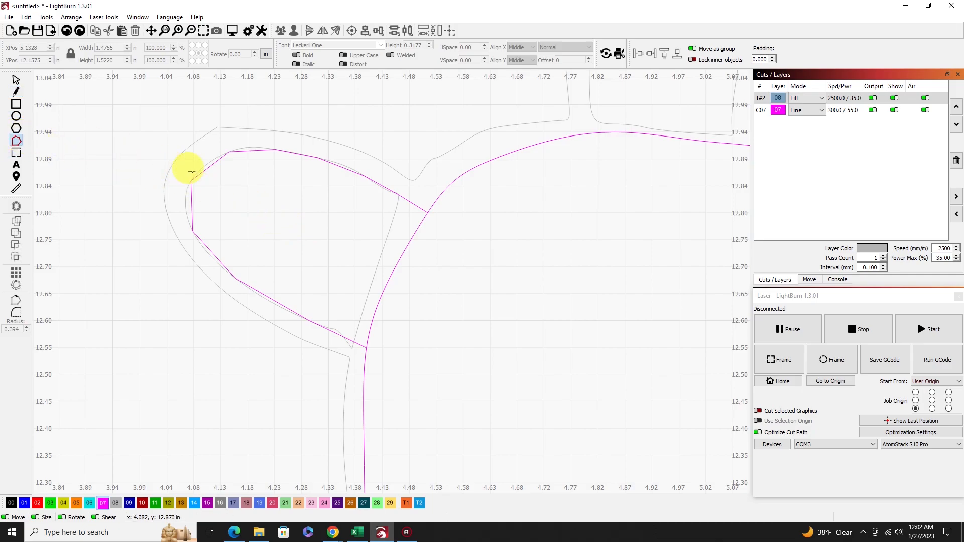
click(207, 166)
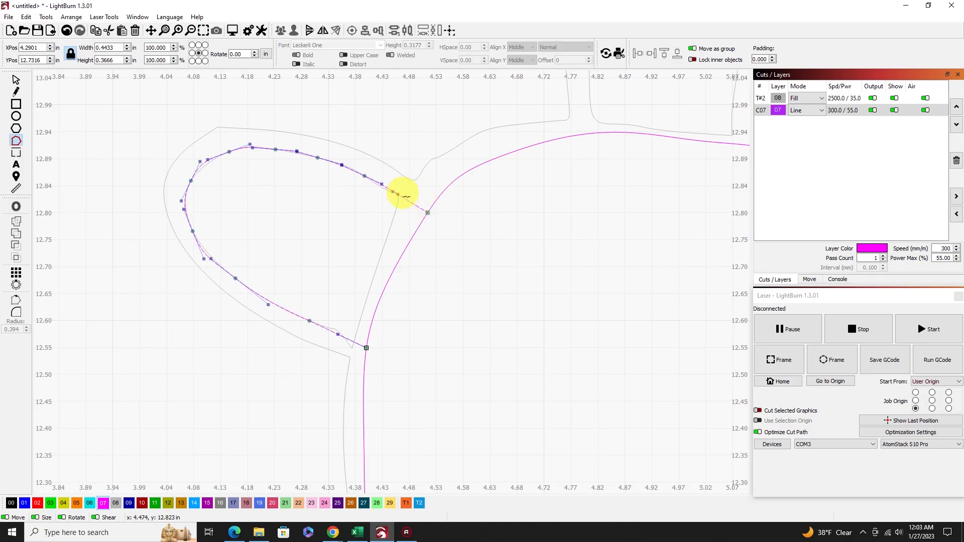
click(428, 213)
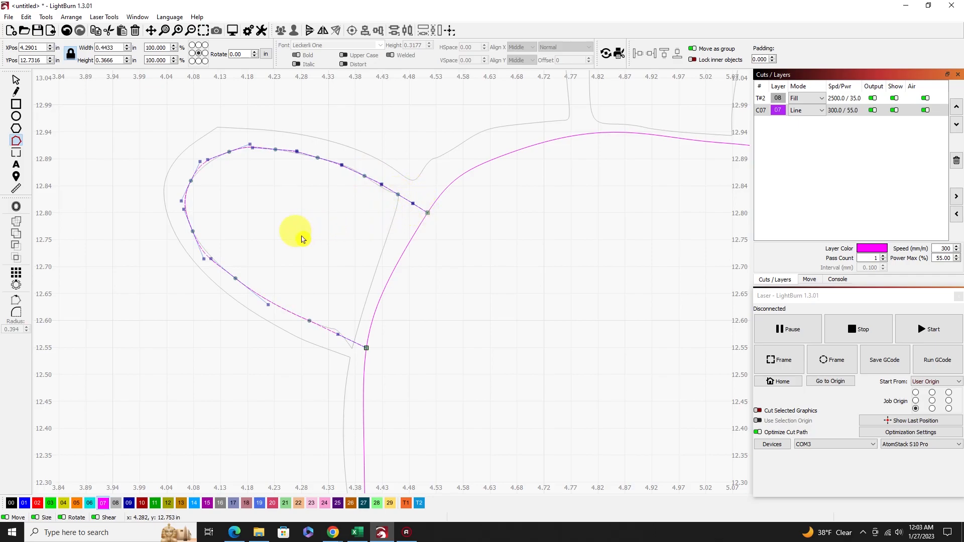
Delete the traced inner contour beneath the smoothed front-left flipper outline.
click(15, 80)
click(252, 207)
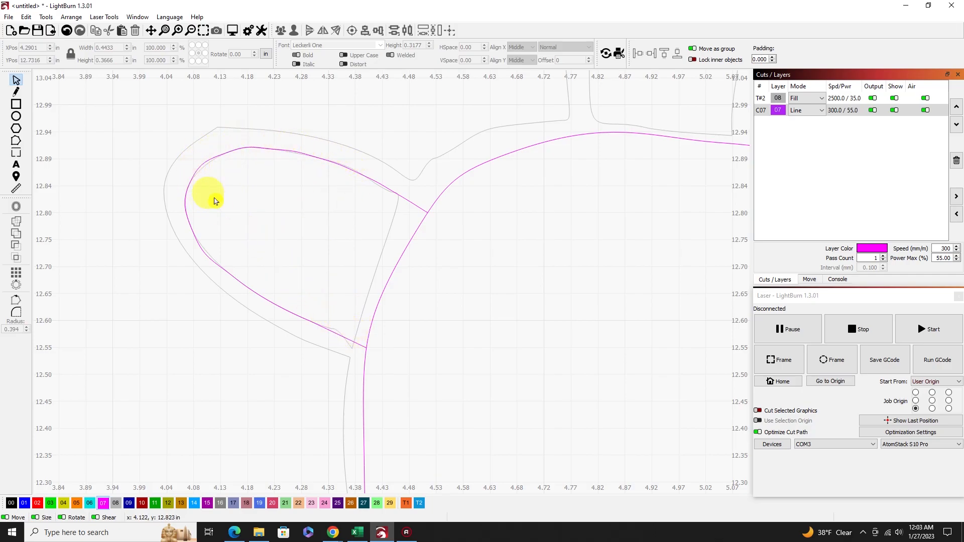
click(386, 228)
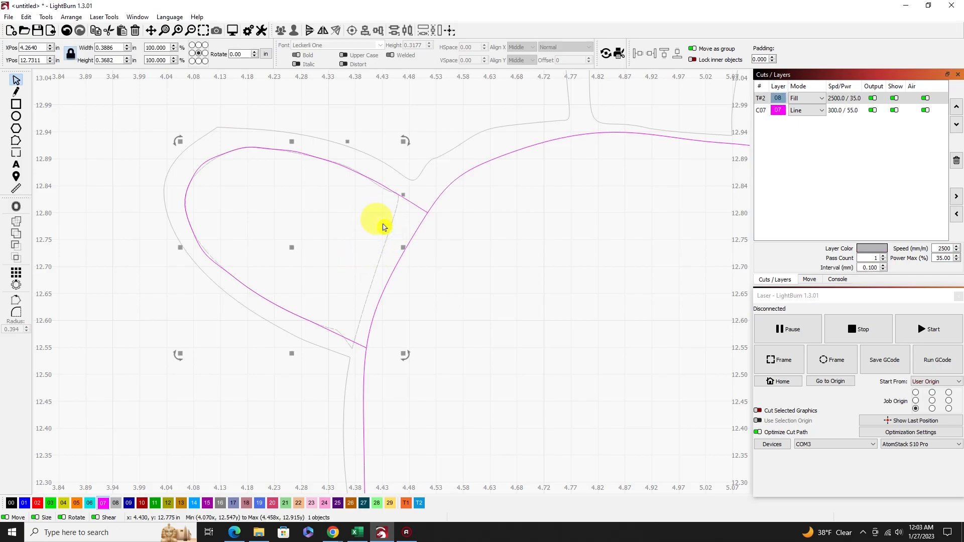
click(386, 228)
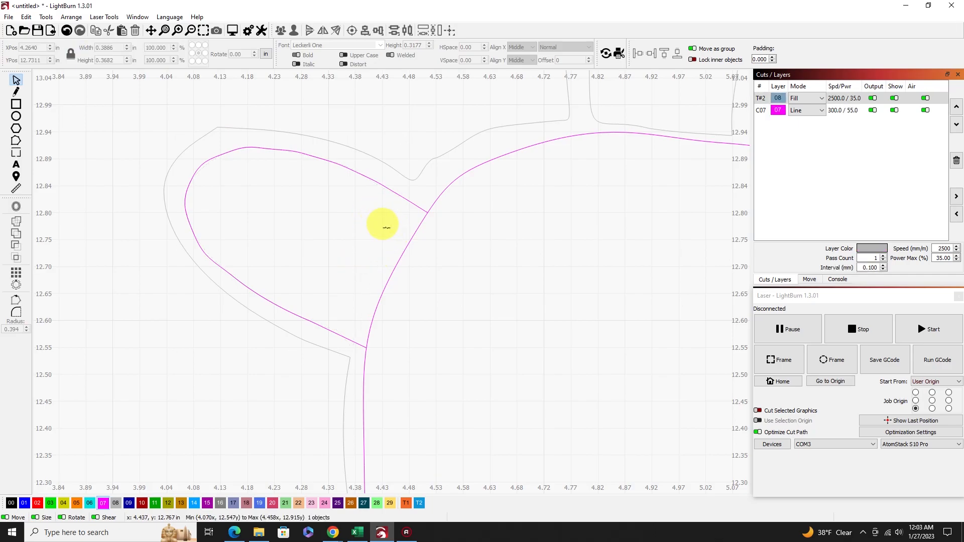
Draw an open line outline, about 0.29 by 0.46 in, along the inner contour of the limb above the shell, ending on the shell outline.
scroll(538, 257, down, 2)
scroll(539, 257, down, 3)
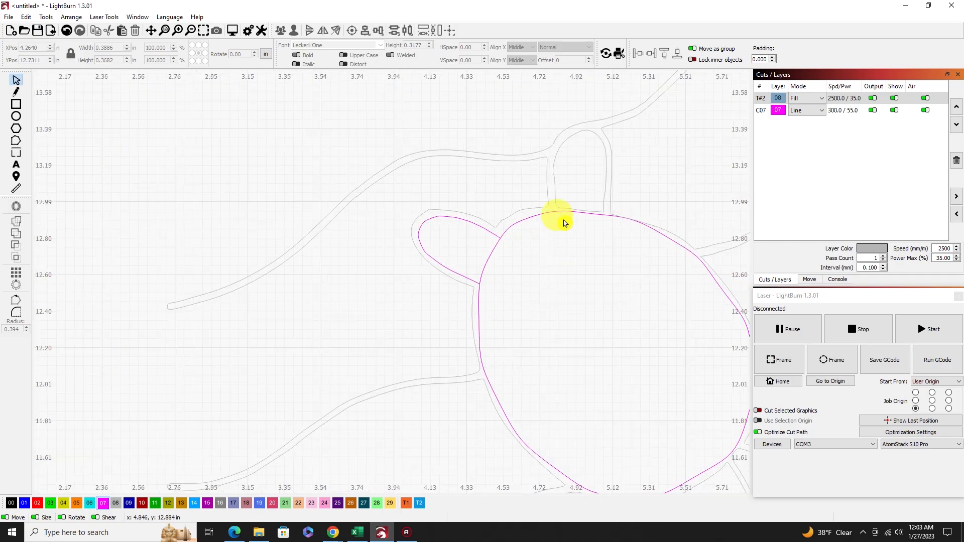
scroll(577, 166, up, 4)
scroll(574, 165, down, 2)
scroll(582, 126, up, 4)
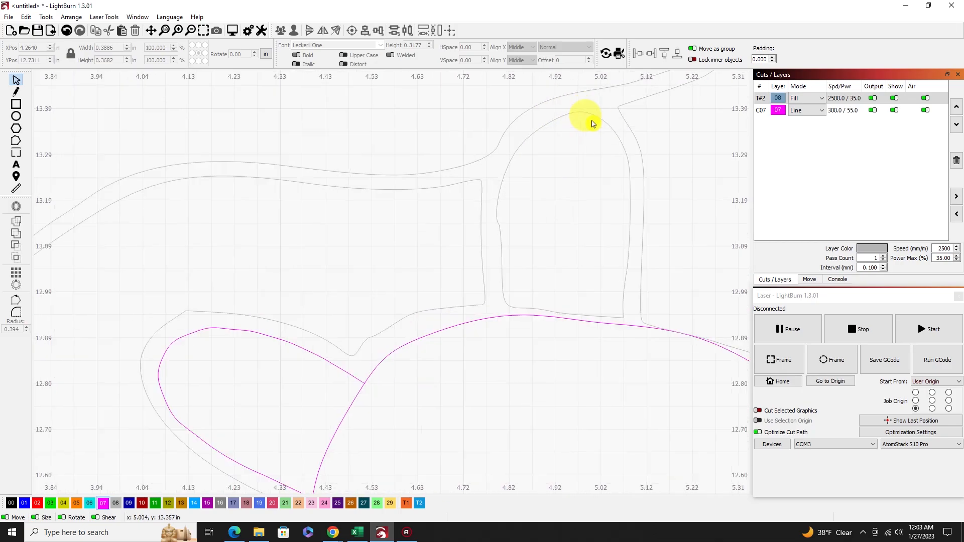
click(16, 91)
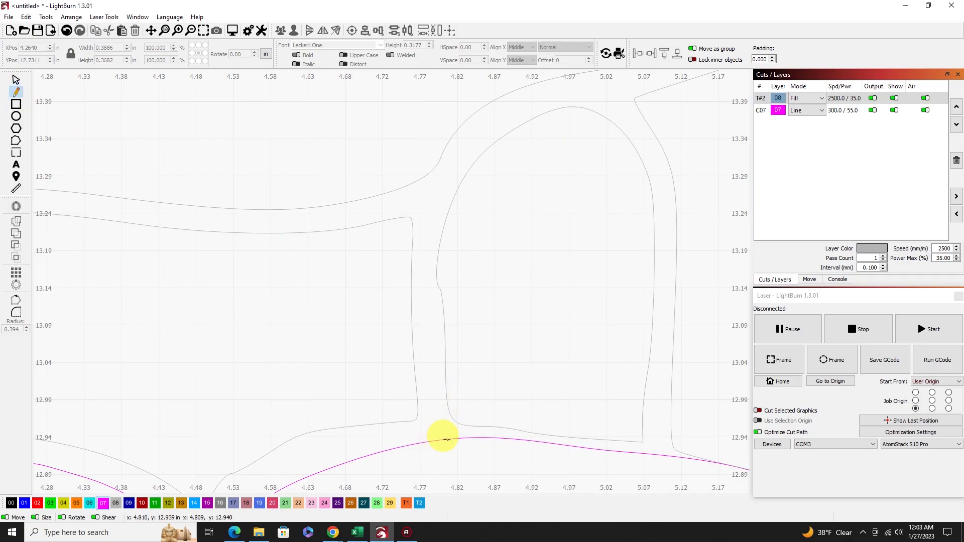
click(447, 438)
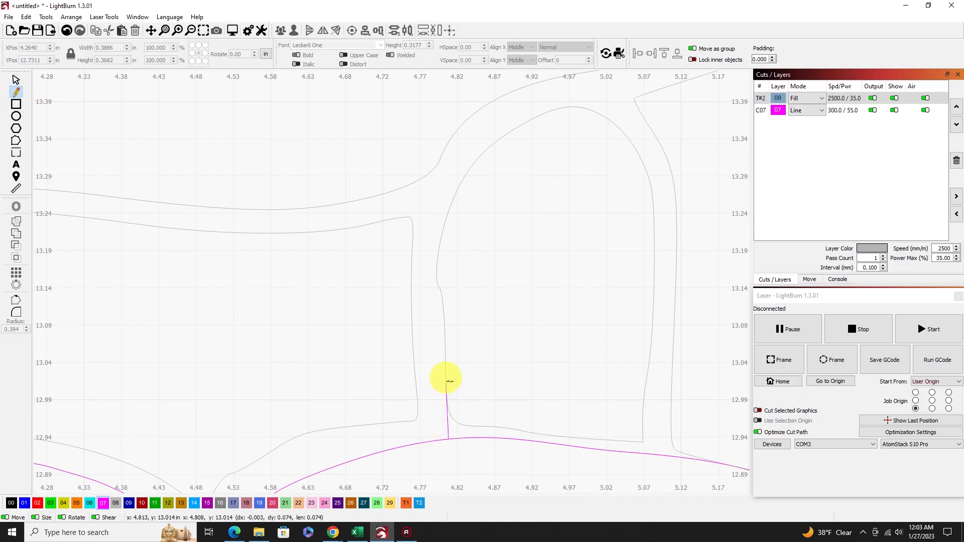
click(443, 345)
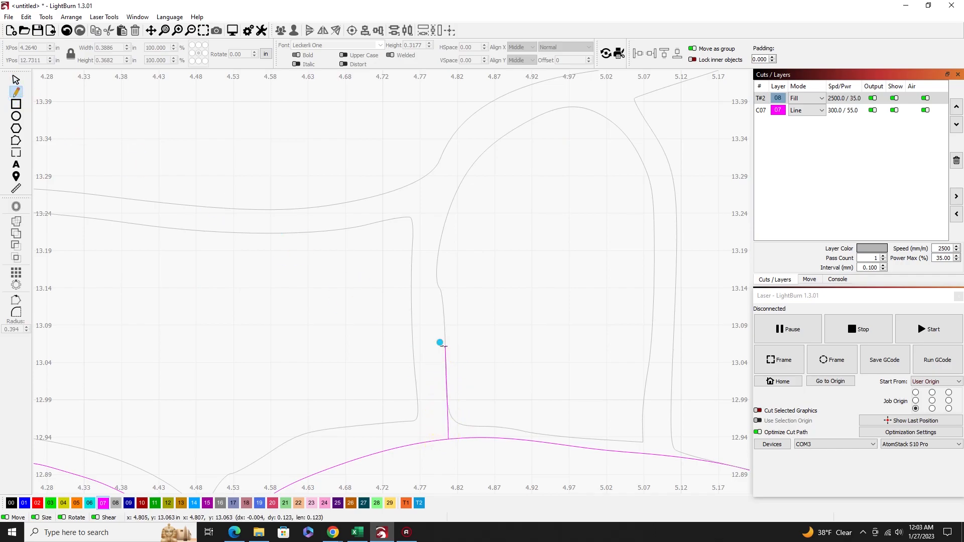
click(438, 254)
click(463, 178)
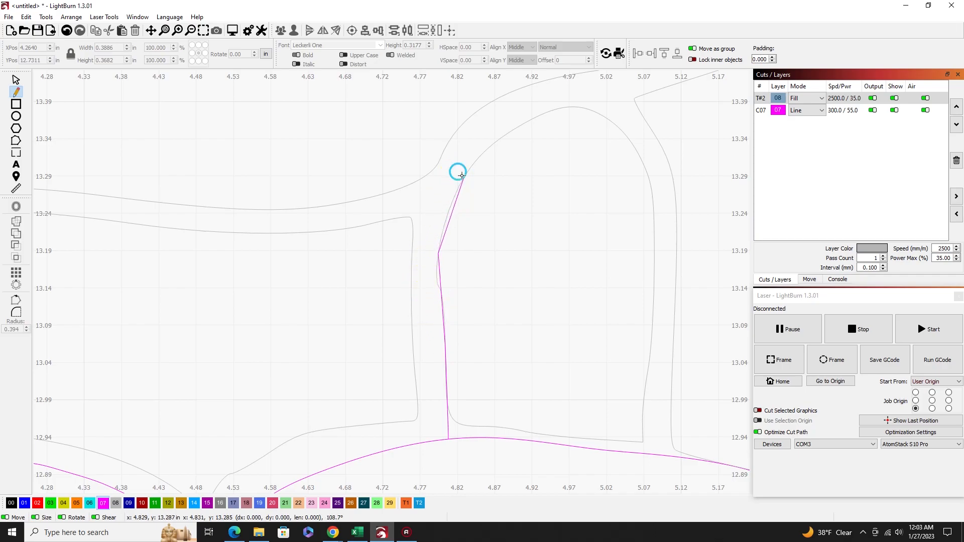
click(518, 127)
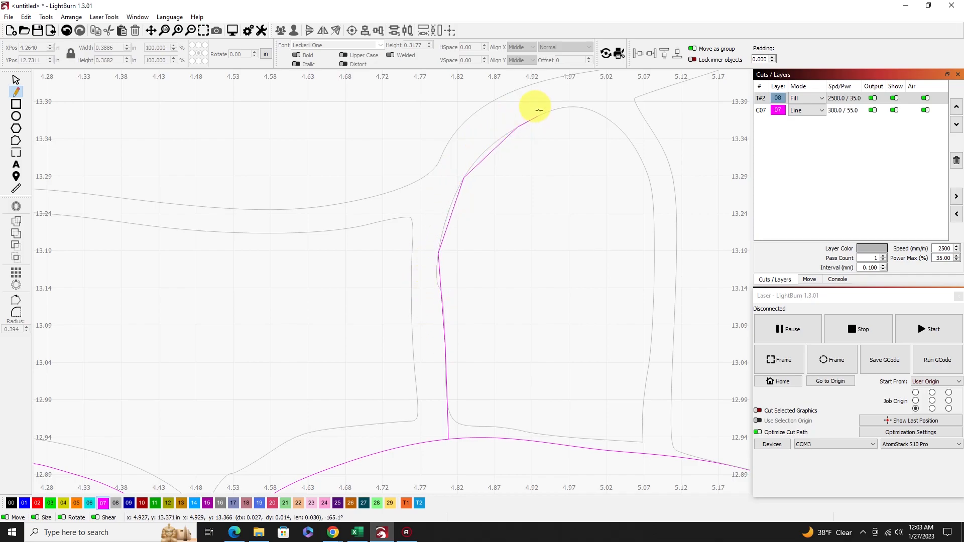
click(571, 107)
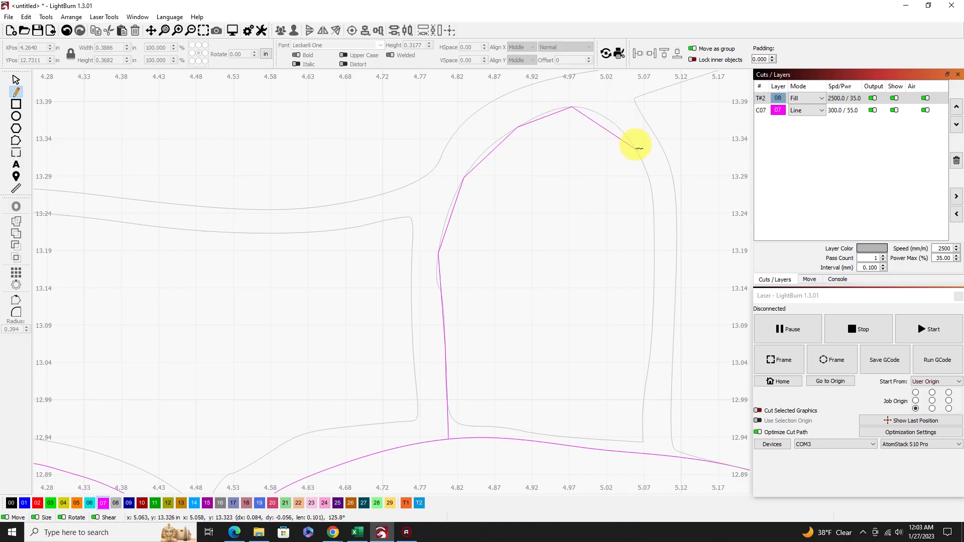
click(631, 141)
click(653, 198)
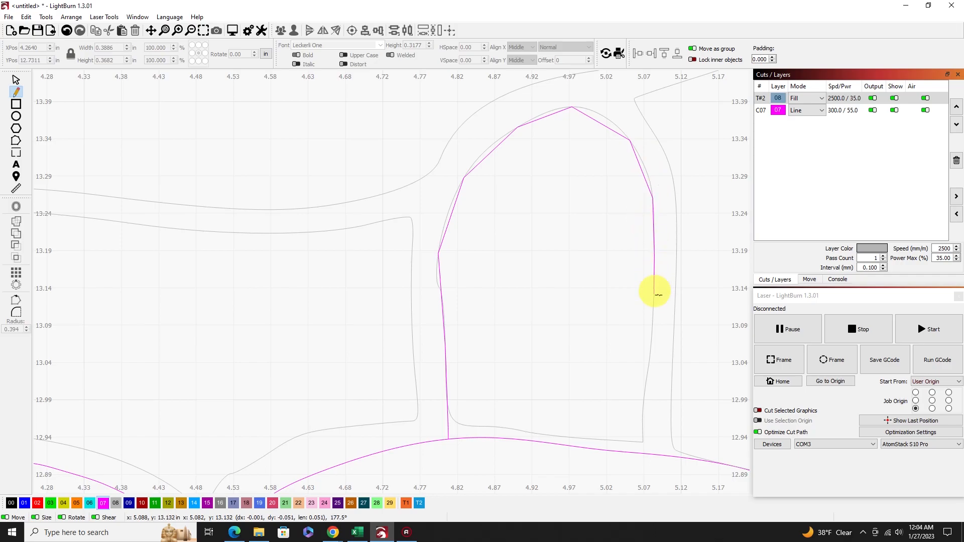
click(644, 399)
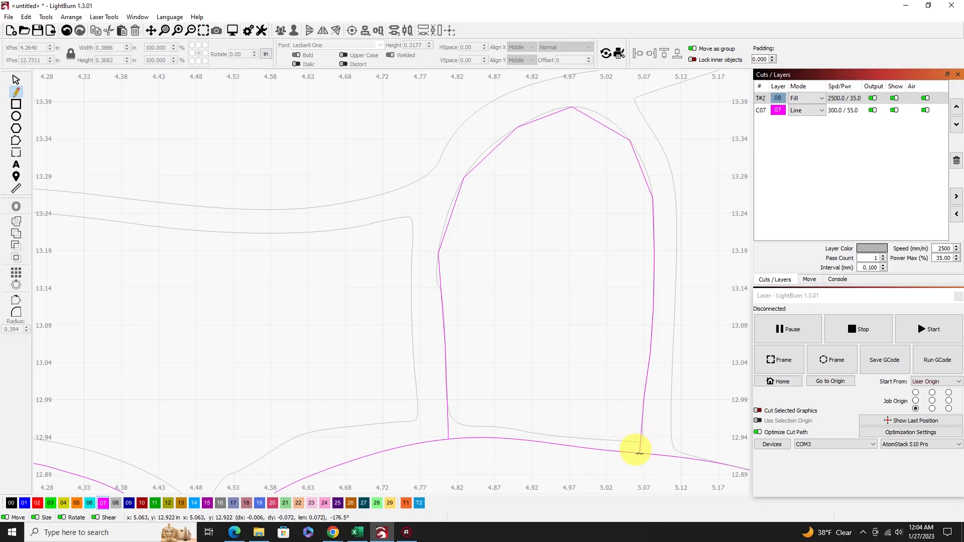
click(643, 454)
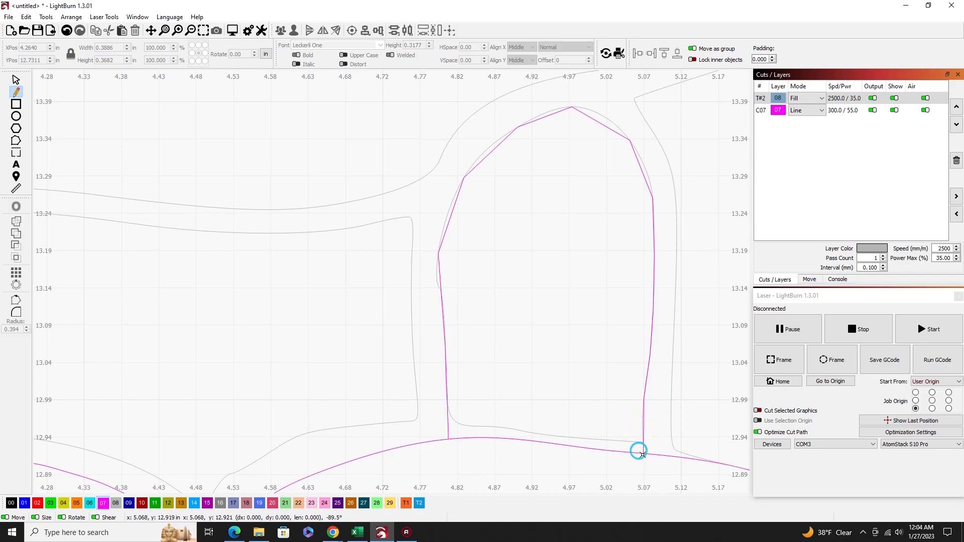
right_click(612, 420)
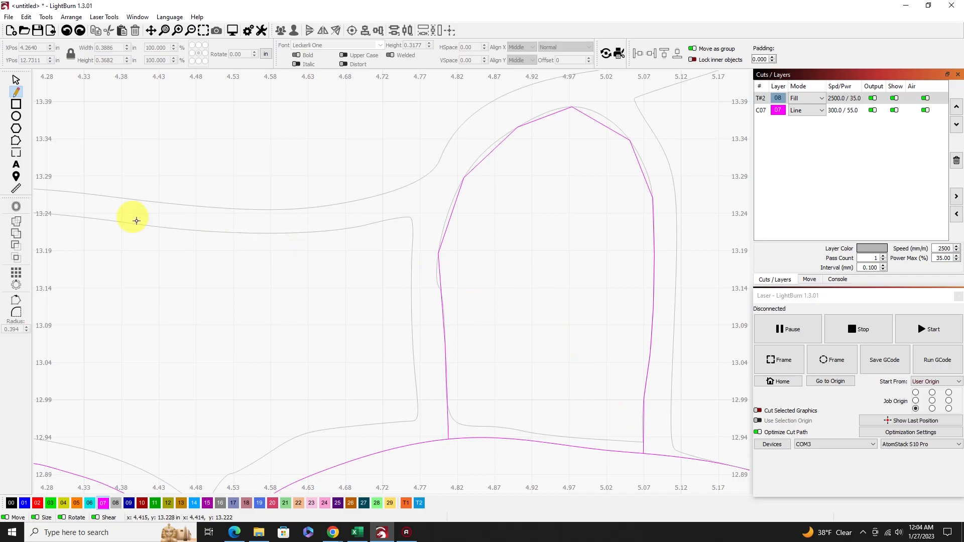
Smooth the corner nodes of the top limb outline into curves that follow the traced limb.
click(16, 141)
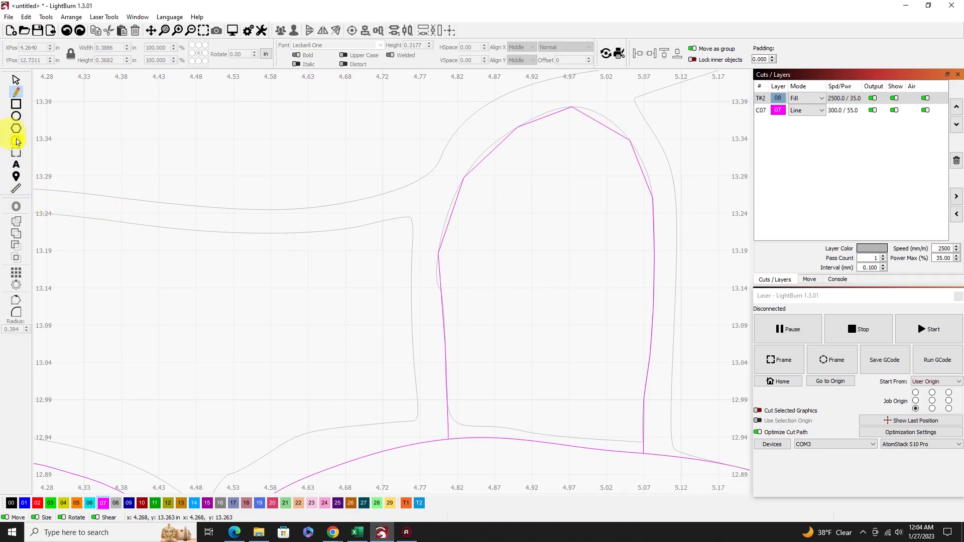
click(477, 159)
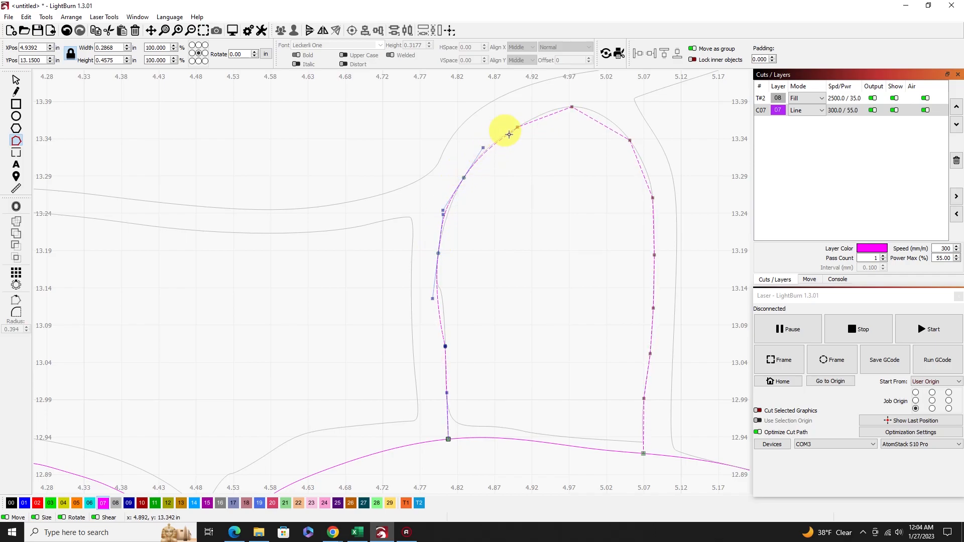
key(s)
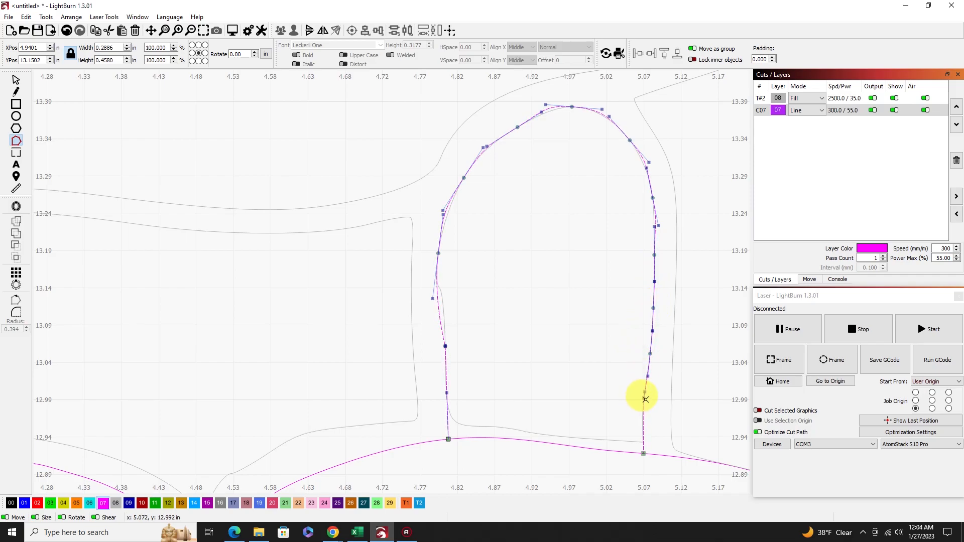
click(643, 454)
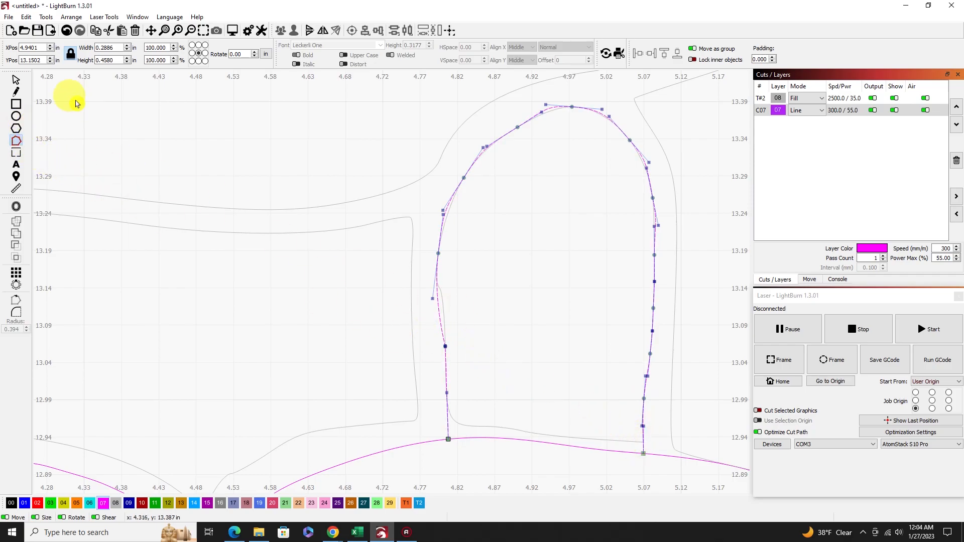
click(14, 81)
click(498, 226)
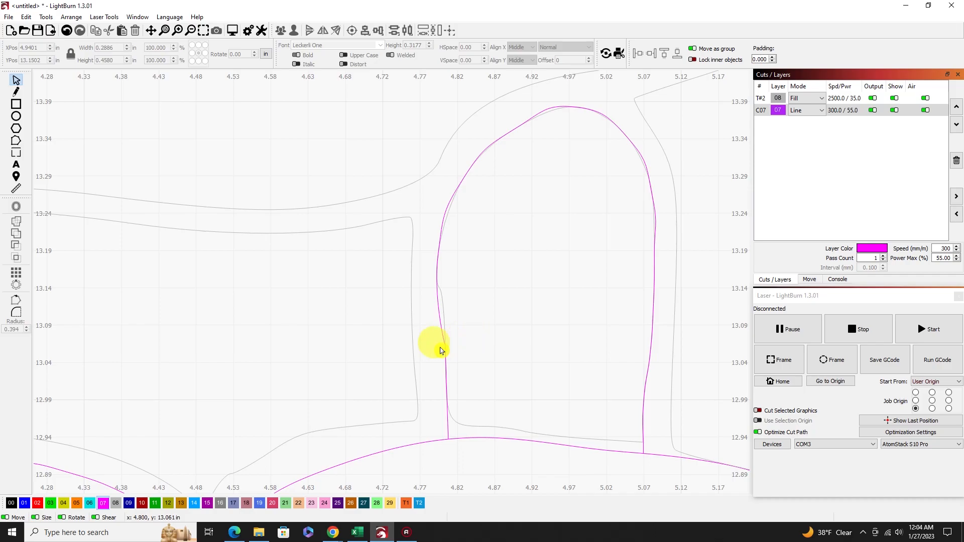
Shift the lower node on the top limb outline's left side slightly outward to even out that curve.
click(16, 141)
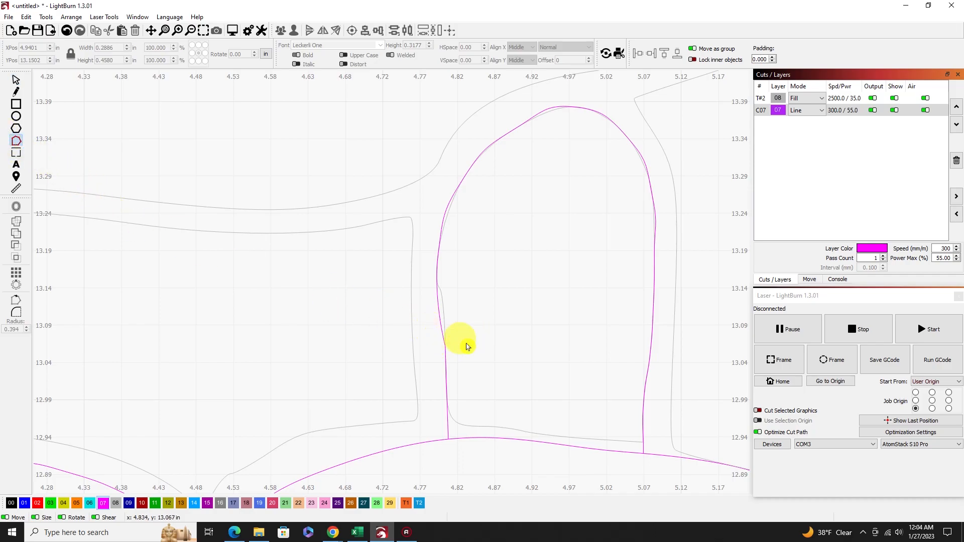
click(445, 340)
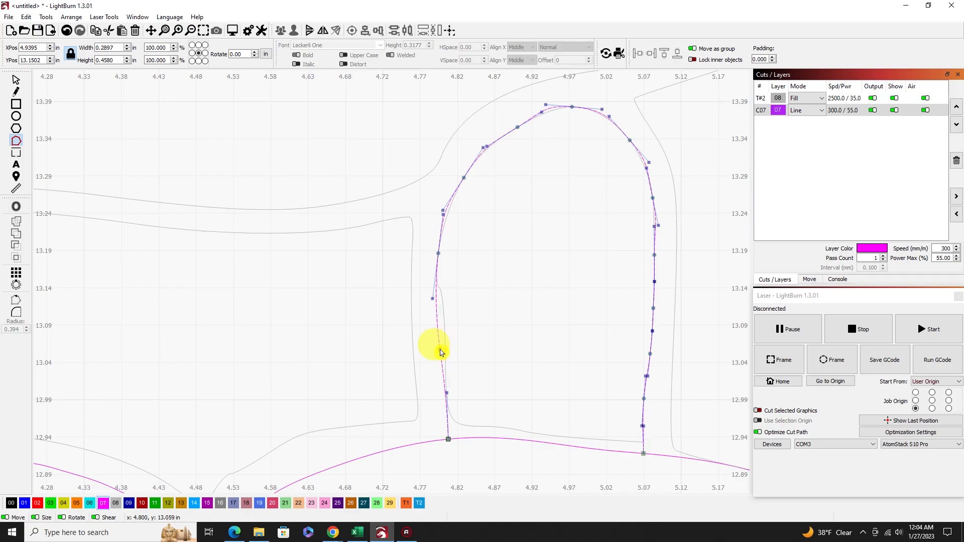
double_click(440, 349)
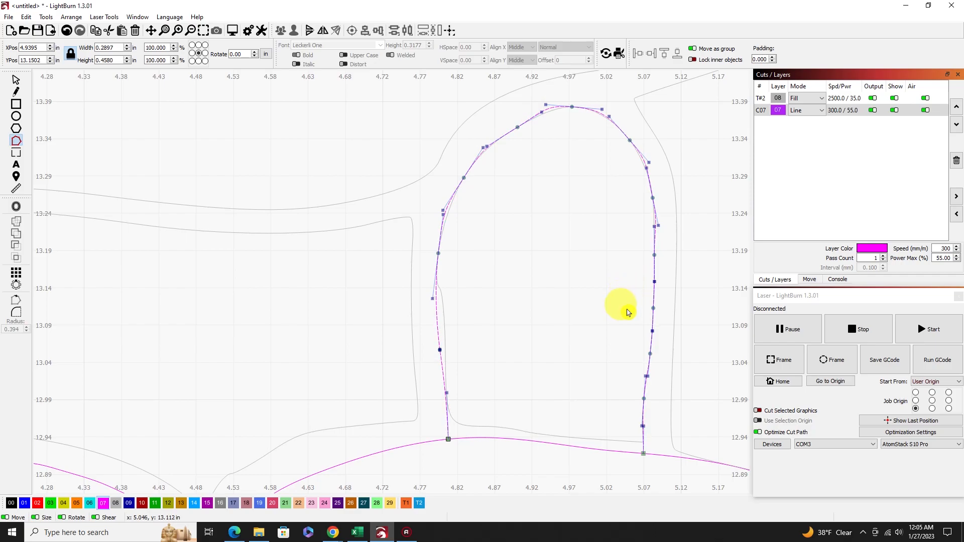
Delete the traced inner contour beneath the smoothed top limb outline.
click(15, 80)
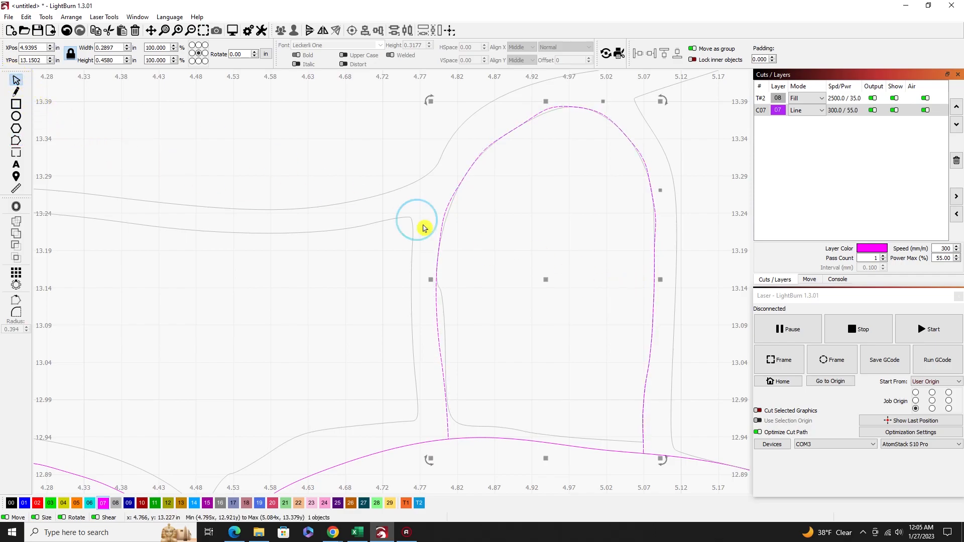
click(587, 215)
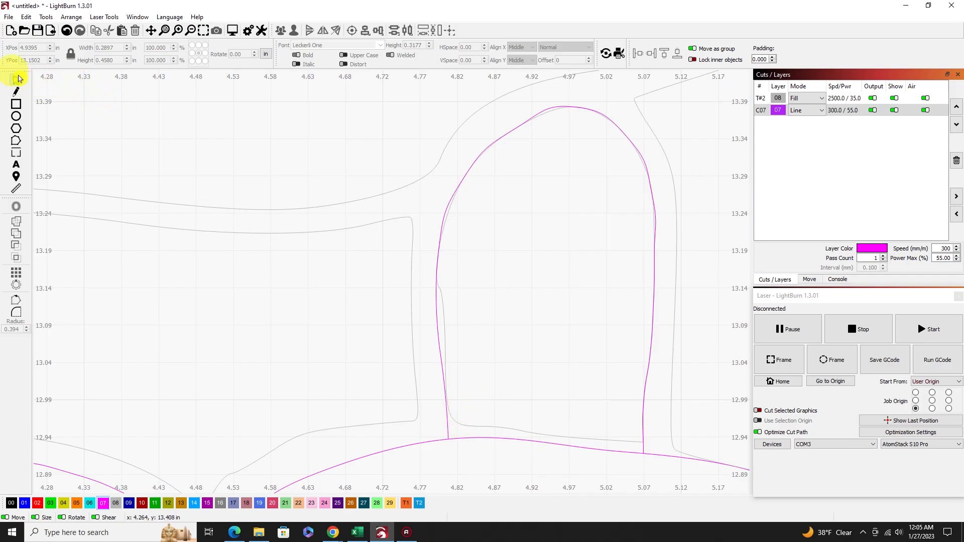
click(627, 444)
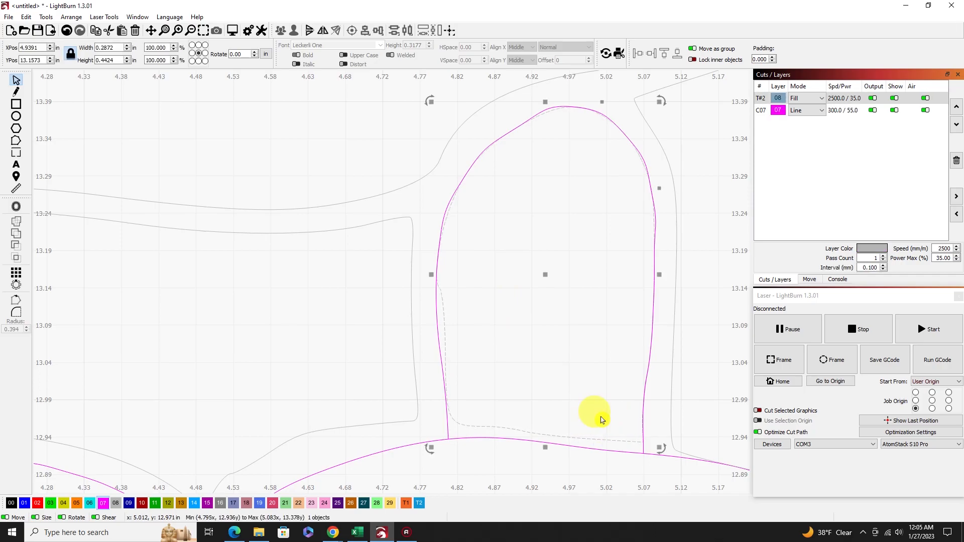
key(Delete)
Draw an open line outline, about 0.87 by 0.59 in, around the large lower-left flipper, starting and ending on the shell outline.
scroll(639, 416, down, 10)
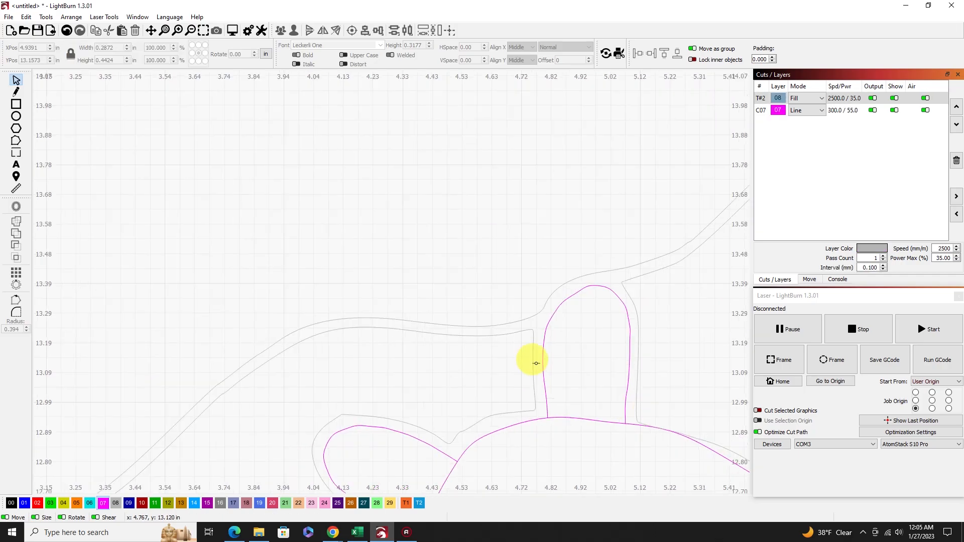
drag(517, 329, 398, 22)
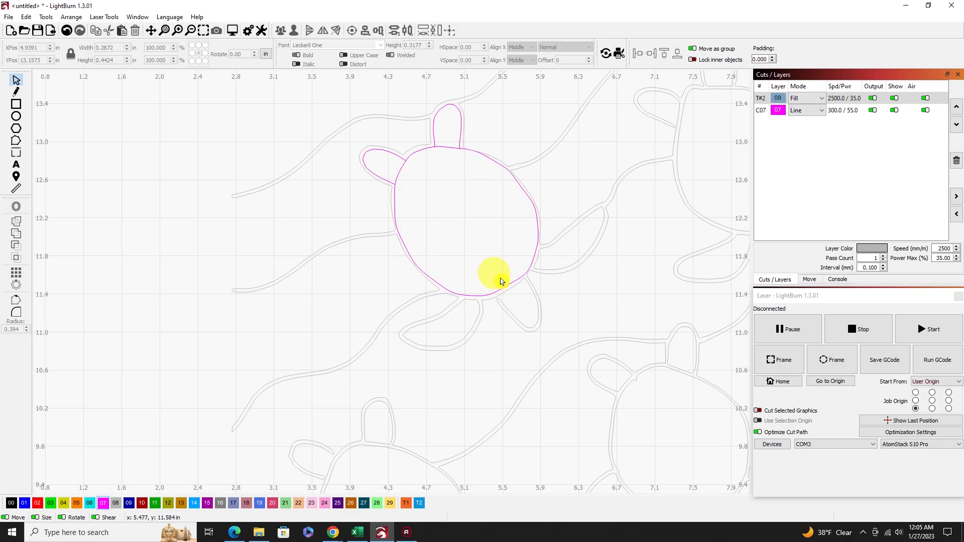
click(16, 91)
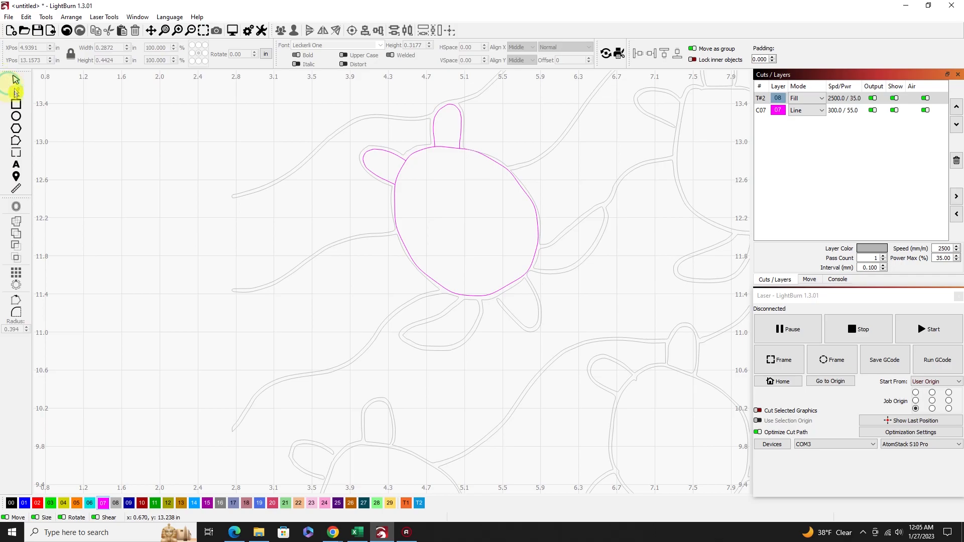
scroll(490, 248, up, 5)
mouse_move(487, 244)
mouse_down()
mouse_move(398, 320)
mouse_move(252, 375)
mouse_move(232, 405)
mouse_move(248, 435)
mouse_move(297, 462)
mouse_move(357, 472)
mouse_move(424, 473)
mouse_move(492, 454)
mouse_move(538, 421)
mouse_move(578, 315)
mouse_move(571, 248)
mouse_up()
Smooth the lower-left flipper outline's corner nodes into curves that follow the flipper's outer traced contour.
click(16, 141)
click(396, 320)
click(488, 244)
key(s)
key(s)
key(s)
key(s)
key(s)
key(s)
key(s)
key(s)
key(s)
key(s)
key(s)
key(s)
key(s)
key(Escape)
Delete the traced inner contour inside the large lower-left flipper outline.
click(456, 372)
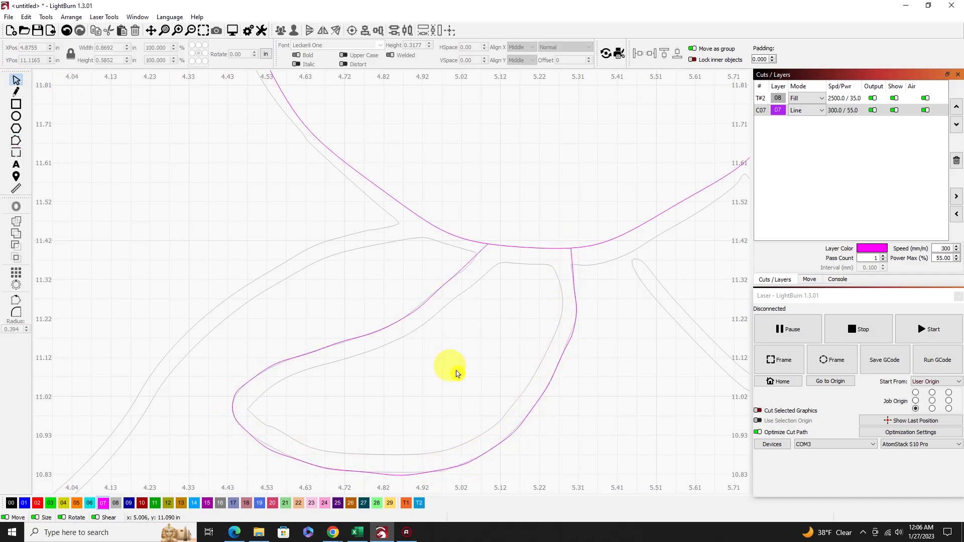
click(492, 277)
key(Delete)
Draw an open line outline, about 0.82 by 0.72 in, along the large right flipper's outer contour, with both ends on the shell outline.
scroll(562, 289, down, 12)
scroll(694, 207, up, 7)
scroll(695, 211, up, 2)
click(16, 92)
click(522, 239)
click(552, 236)
click(652, 152)
click(715, 111)
click(731, 113)
click(740, 136)
click(742, 163)
click(725, 209)
click(698, 257)
click(656, 301)
click(591, 328)
click(530, 328)
click(496, 316)
right_click(489, 310)
Smooth the right flipper outline's corner nodes into curves all the way around, keeping both ends on the shell outline.
click(16, 141)
click(562, 229)
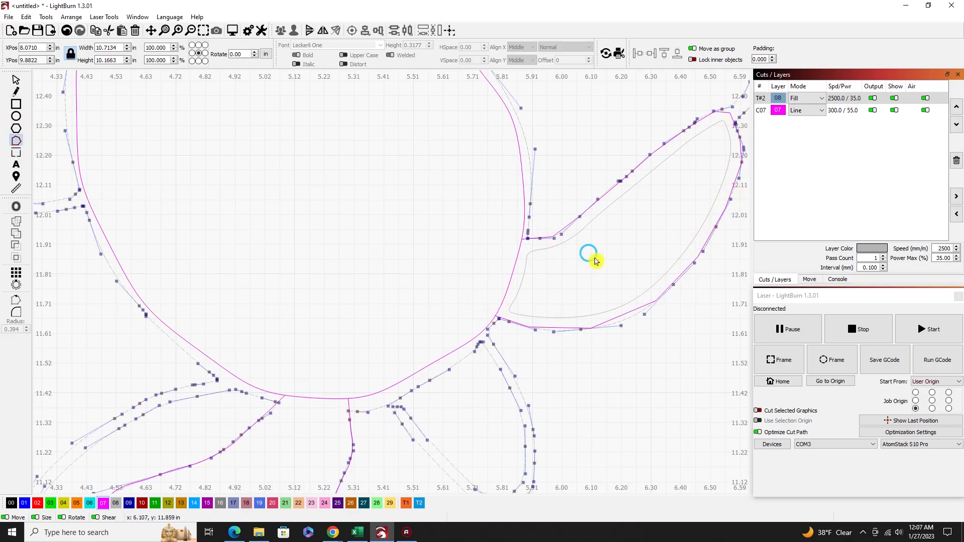
click(557, 328)
scroll(557, 326, up, 5)
scroll(555, 196, down, 8)
scroll(625, 123, up, 4)
scroll(627, 130, down, 2)
click(203, 30)
key(s)
key(s)
key(s)
key(s)
key(s)
key(s)
key(s)
key(s)
key(s)
key(s)
key(s)
key(s)
key(s)
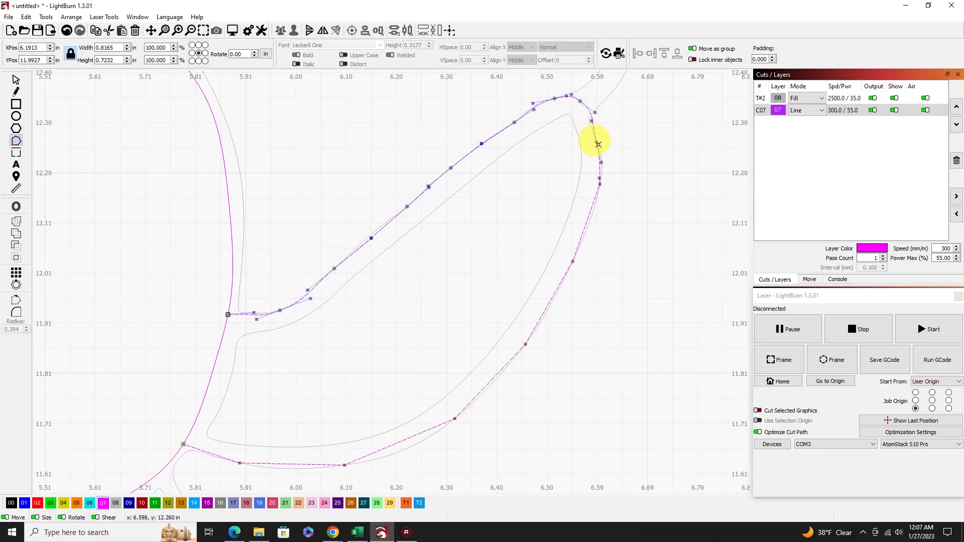
key(s)
key(s)
key(s)
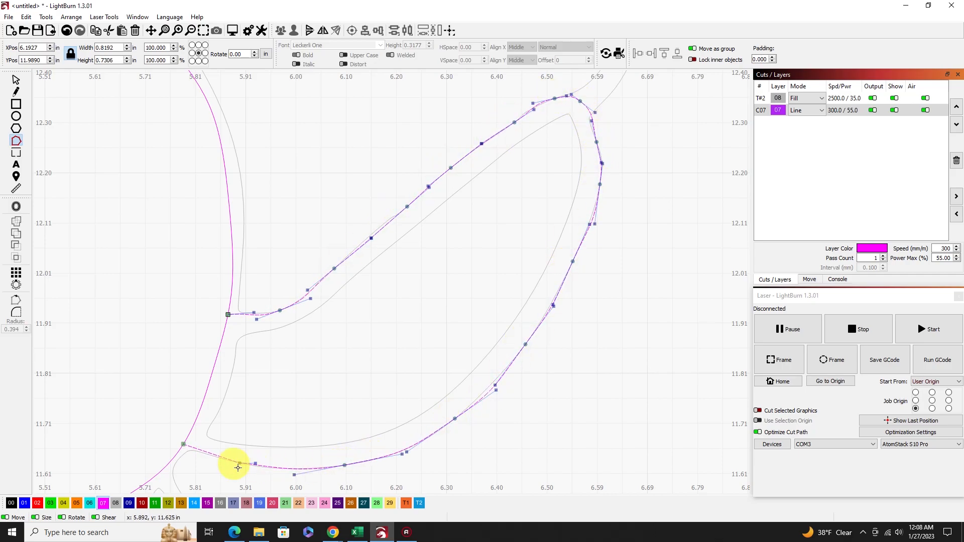
Delete the traced inner contour inside the large right flipper outline.
click(15, 80)
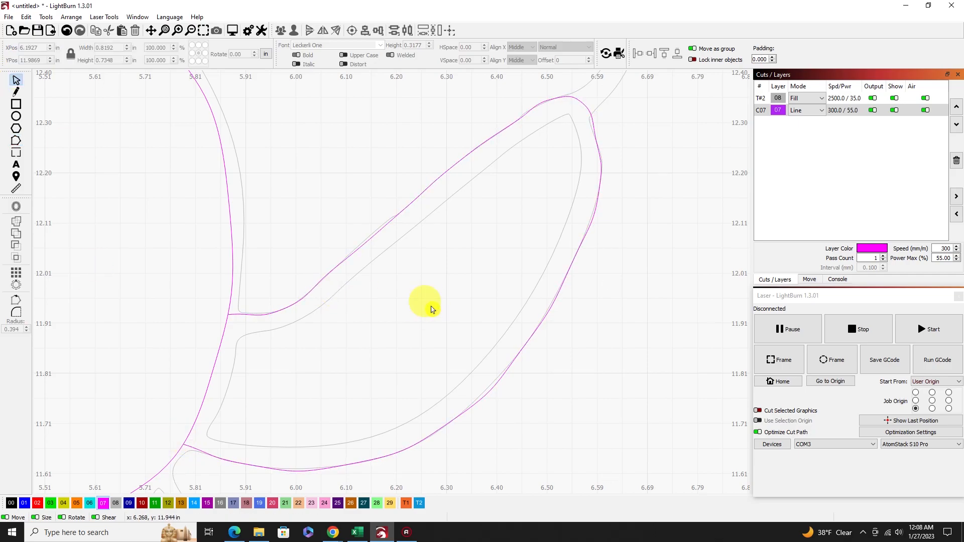
click(299, 319)
key(Delete)
Draw an open line outline, about 0.46 by 0.54 in, along the inner contour of the small lower-right limb, starting and ending on the shell outline.
scroll(120, 374, down, 8)
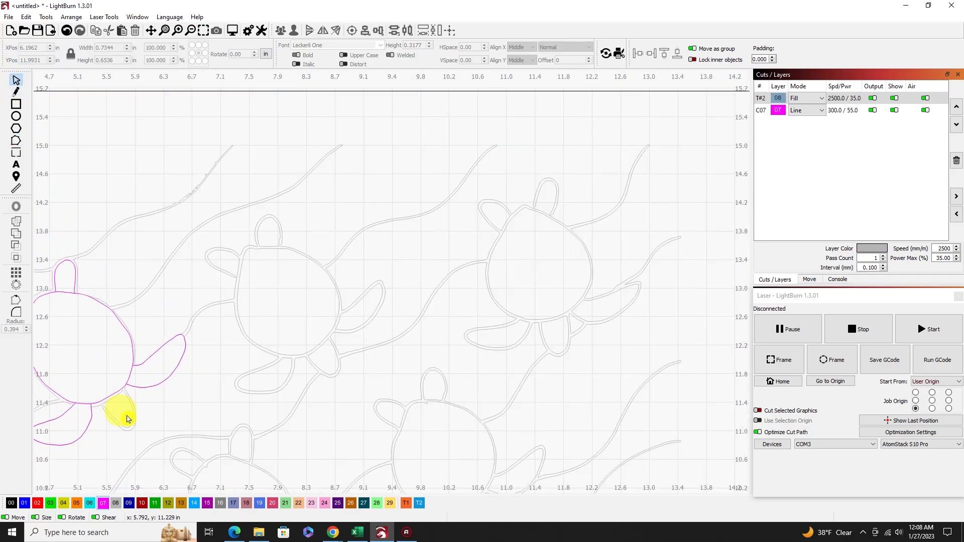
scroll(126, 417, up, 6)
click(130, 357)
click(203, 31)
scroll(296, 232, up, 7)
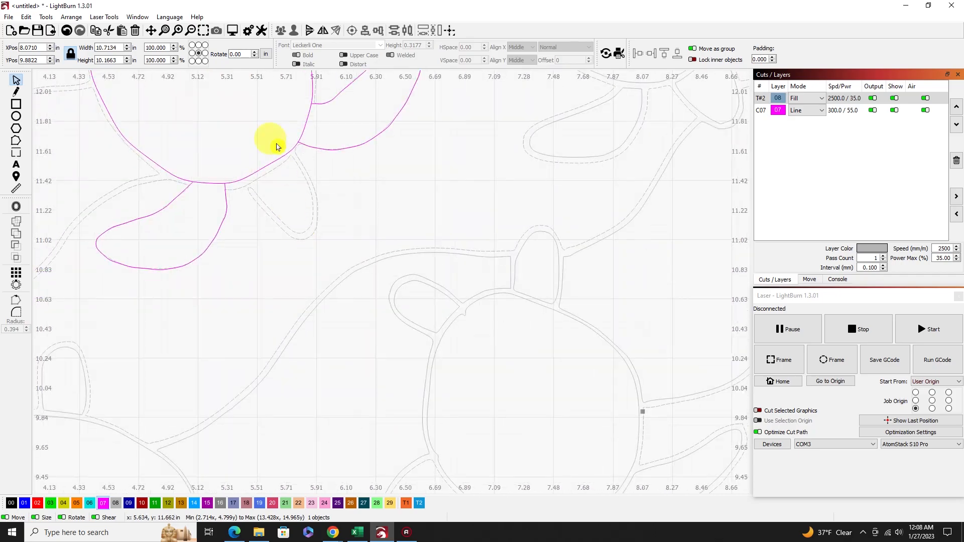
scroll(277, 146, up, 4)
click(16, 92)
click(193, 232)
click(221, 268)
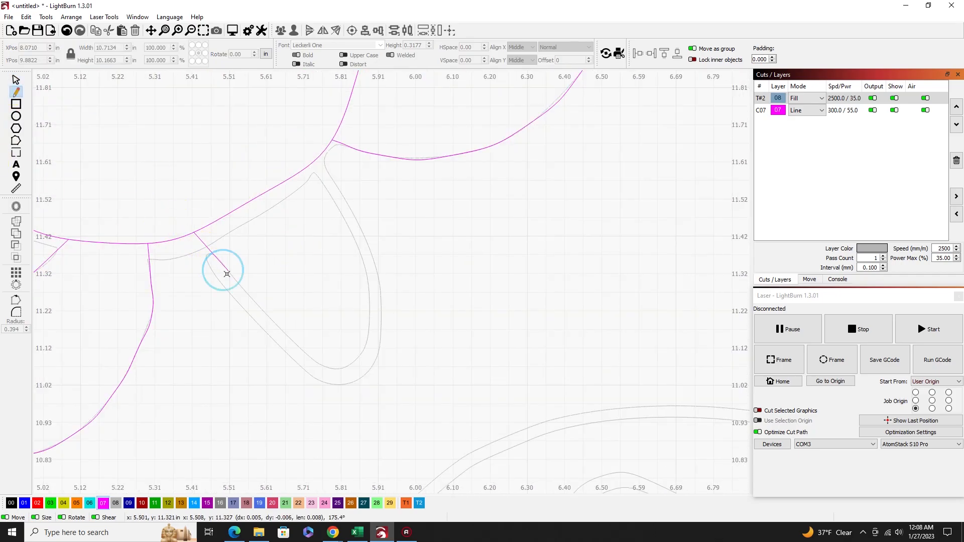
click(299, 346)
click(332, 368)
click(361, 355)
click(370, 314)
click(364, 260)
click(340, 210)
click(325, 185)
click(309, 165)
click(194, 232)
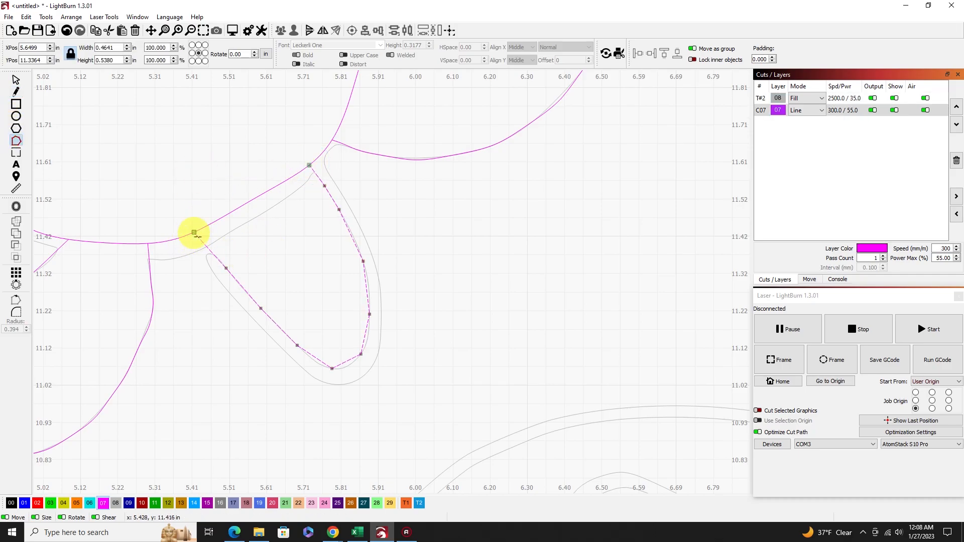
Smooth the small lower-right limb outline's corner nodes into curves all the way around and finish node editing.
key(s)
key(s)
key(s)
key(s)
key(s)
key(s)
key(s)
key(s)
key(s)
key(s)
key(Escape)
click(300, 269)
scroll(303, 287, down, 8)
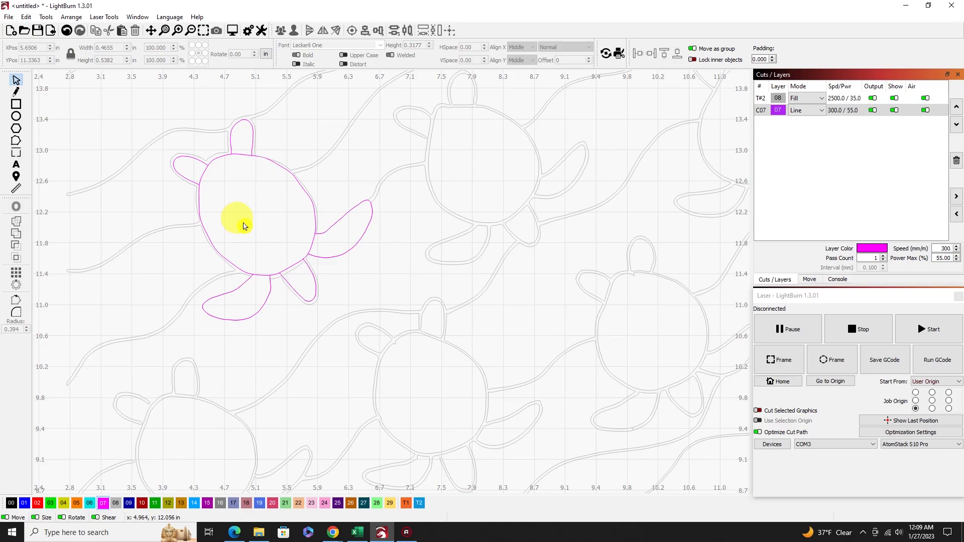
Group the redrawn turtle's six line shapes into one object, hiding the traced Fill layer 08 only while selecting and grouping them.
scroll(398, 258, down, 4)
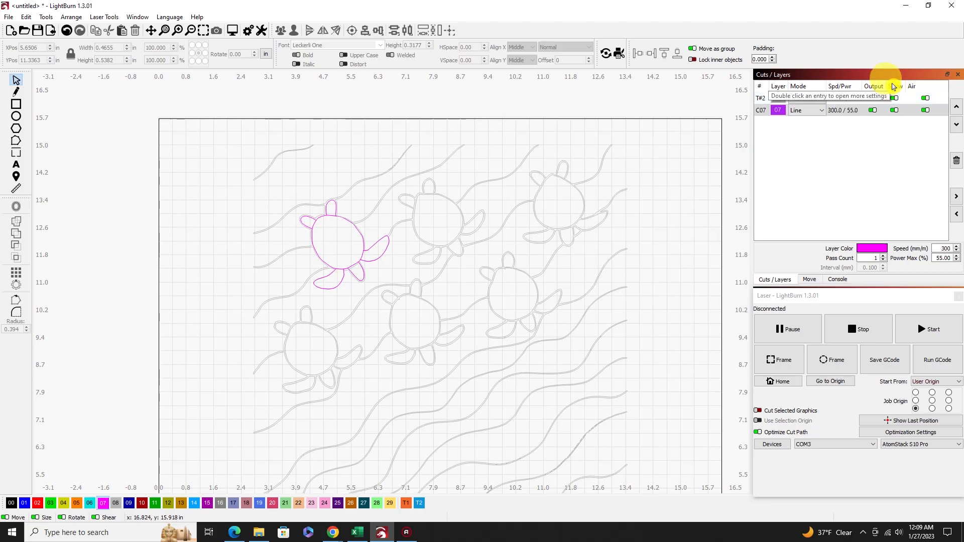
click(894, 100)
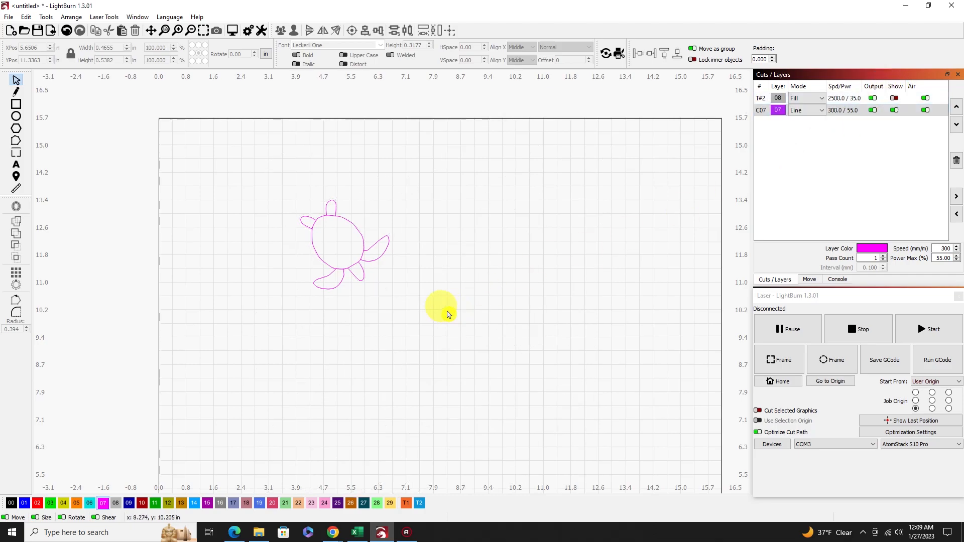
mouse_move(467, 330)
mouse_down()
mouse_move(348, 251)
mouse_move(269, 157)
mouse_move(275, 161)
mouse_up()
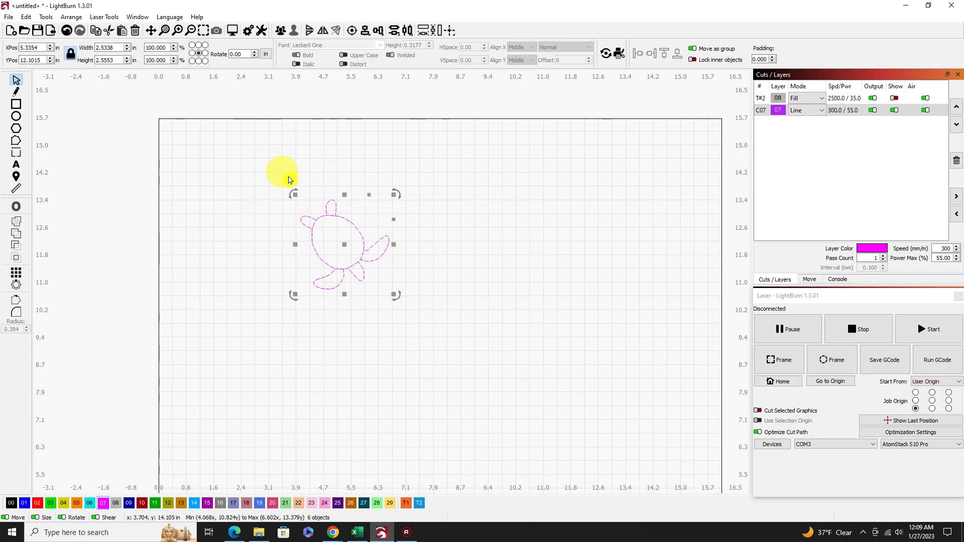
right_click(331, 234)
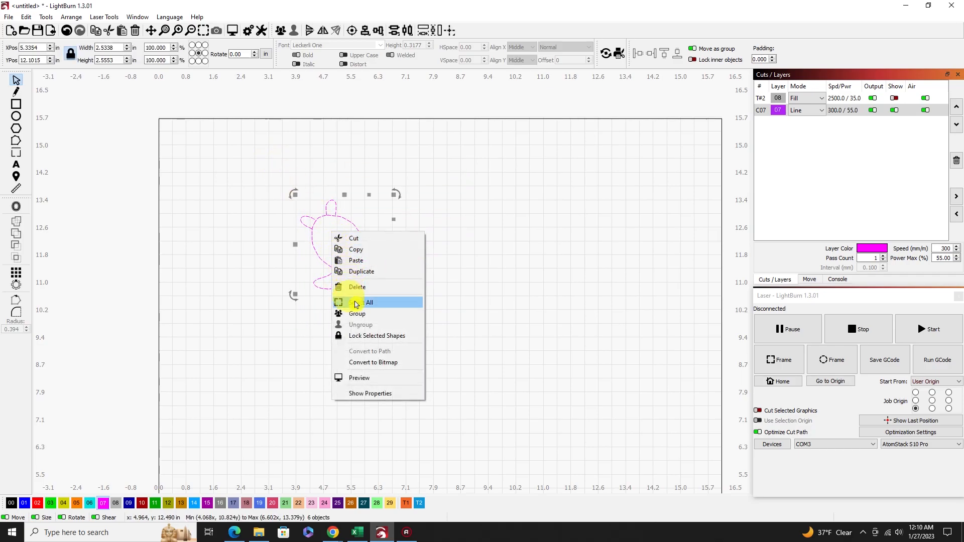
click(359, 315)
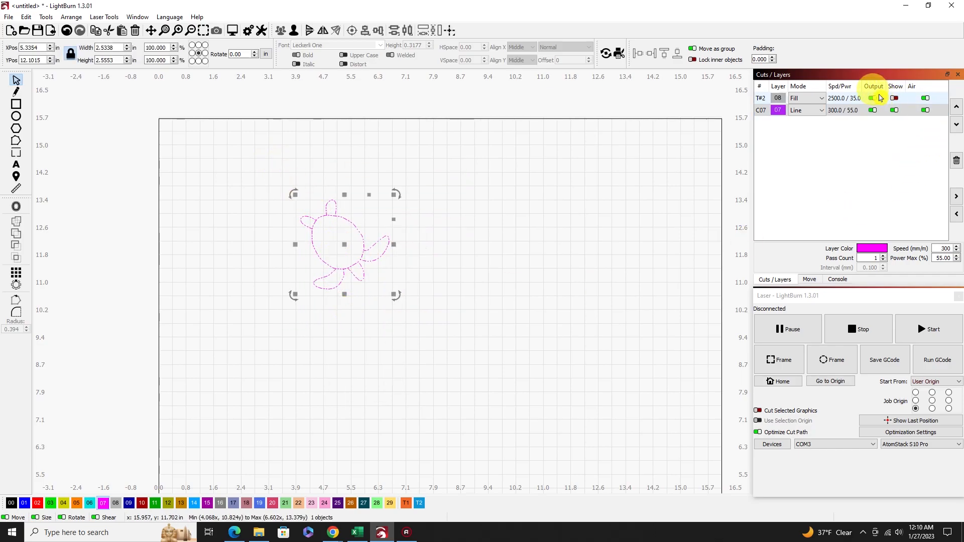
click(894, 100)
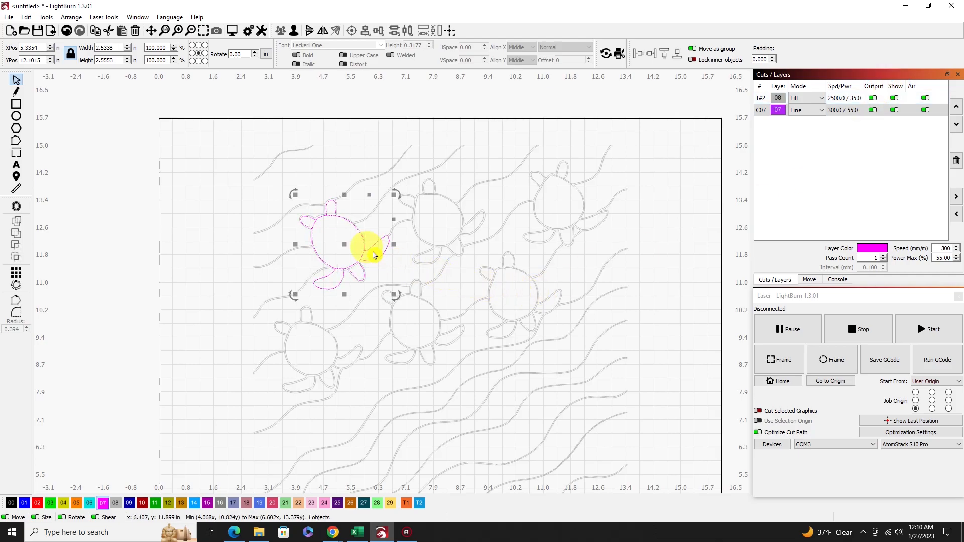
click(373, 204)
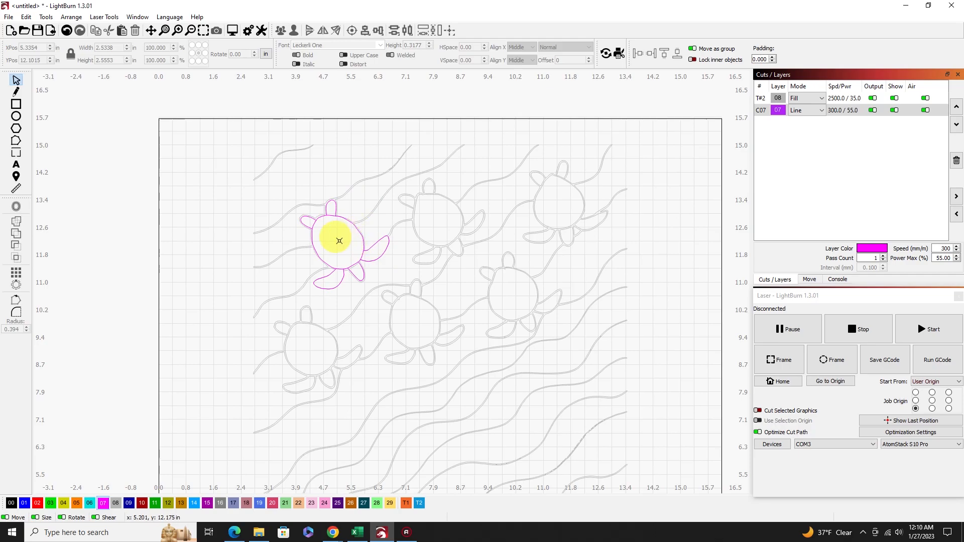
click(345, 268)
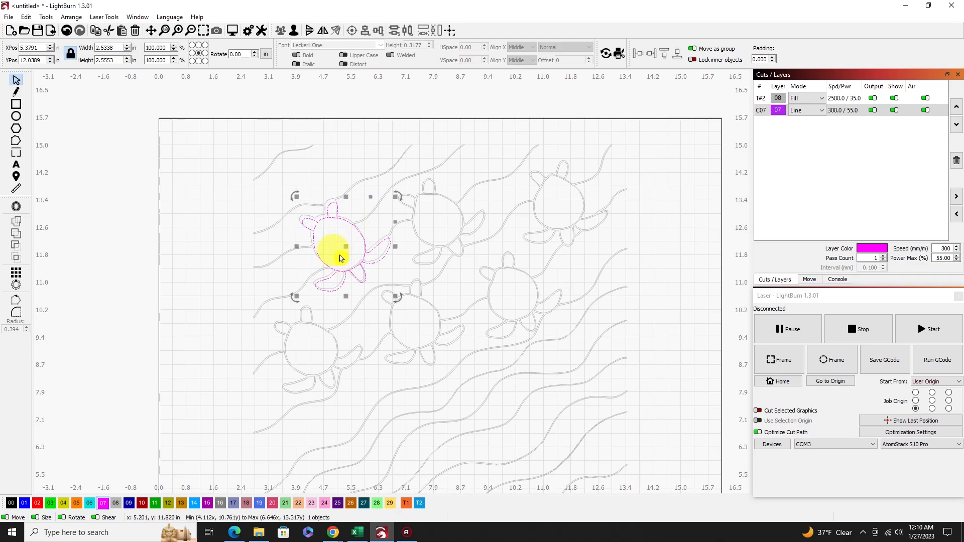
click(28, 17)
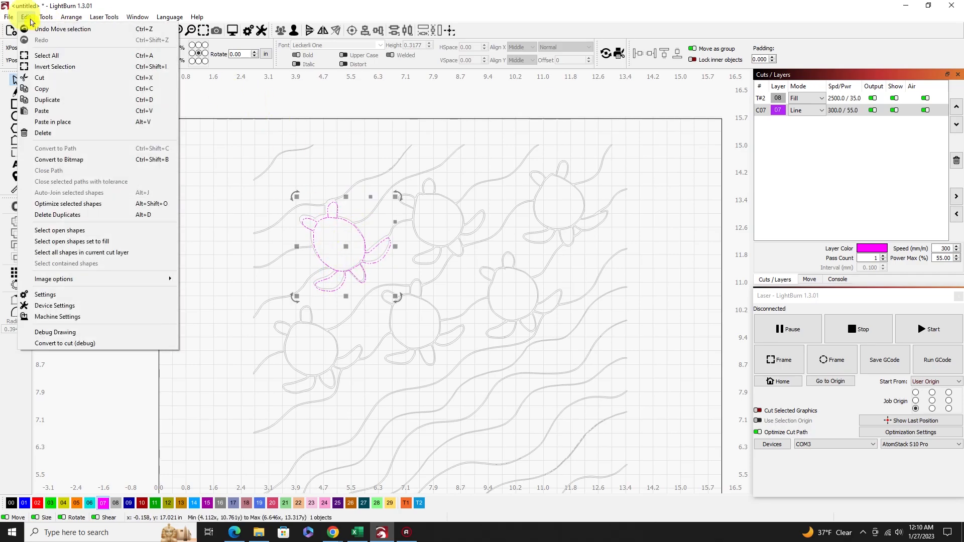
click(37, 29)
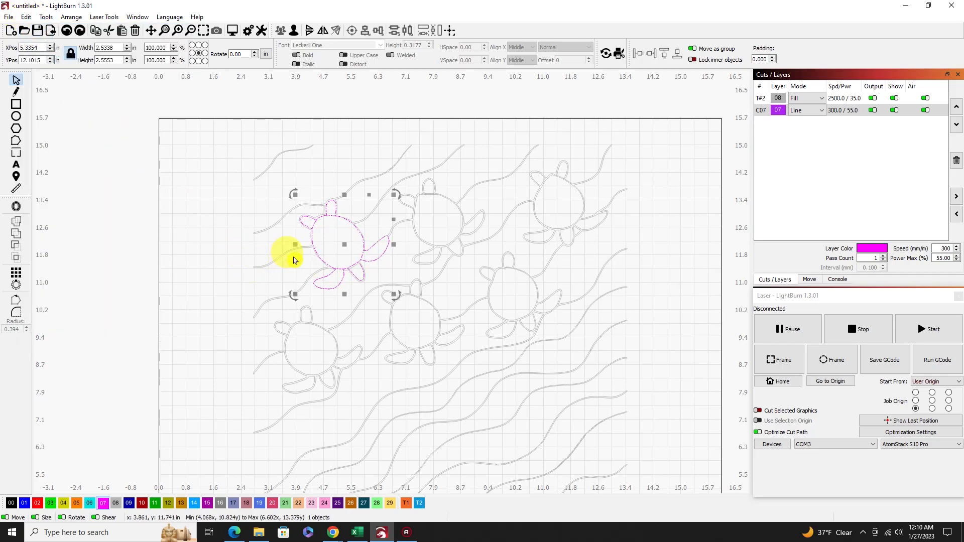
Duplicate the grouped turtle and place the copy over the upper-middle traced turtle, centred at about X 8.12, Y 12.77 in.
right_click(338, 243)
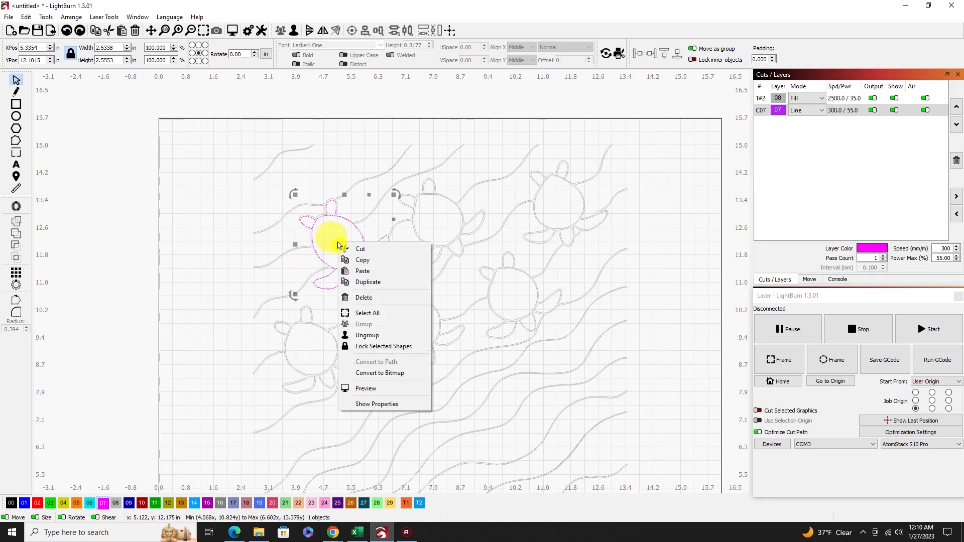
click(366, 280)
key(Right)
key(Right)
key(Right)
key(Right)
key(Right)
key(Right)
key(Right)
key(Right)
key(Right)
key(Right)
key(Right)
key(Right)
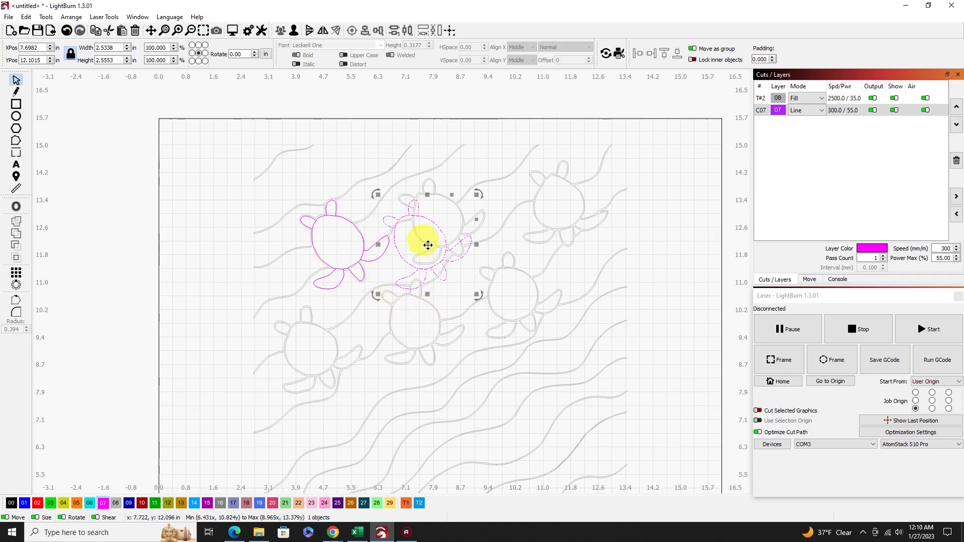
drag(428, 245, 442, 222)
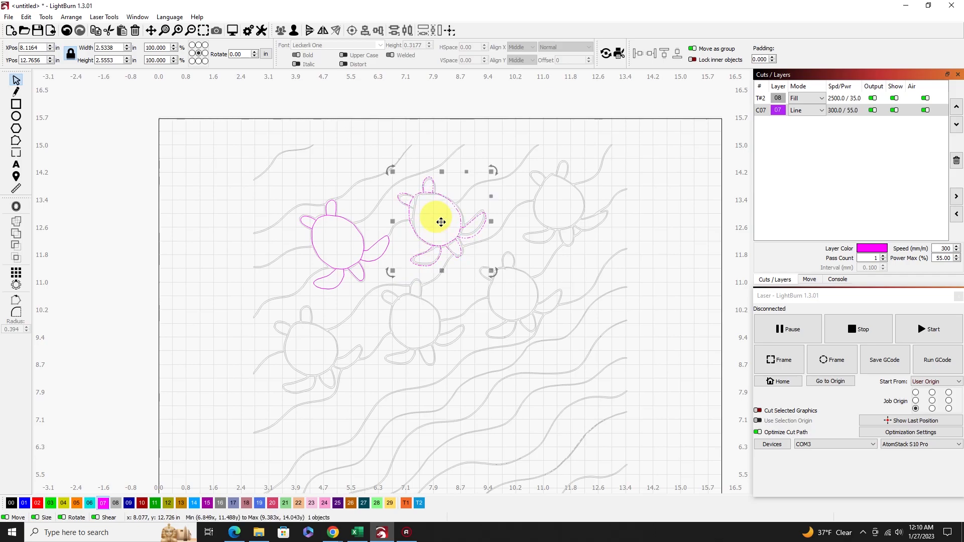
Flip the upper-middle turtle copy horizontally, then rotate and reposition it to fit its tracing, centred at about X 8.16, Y 12.86 in.
click(72, 18)
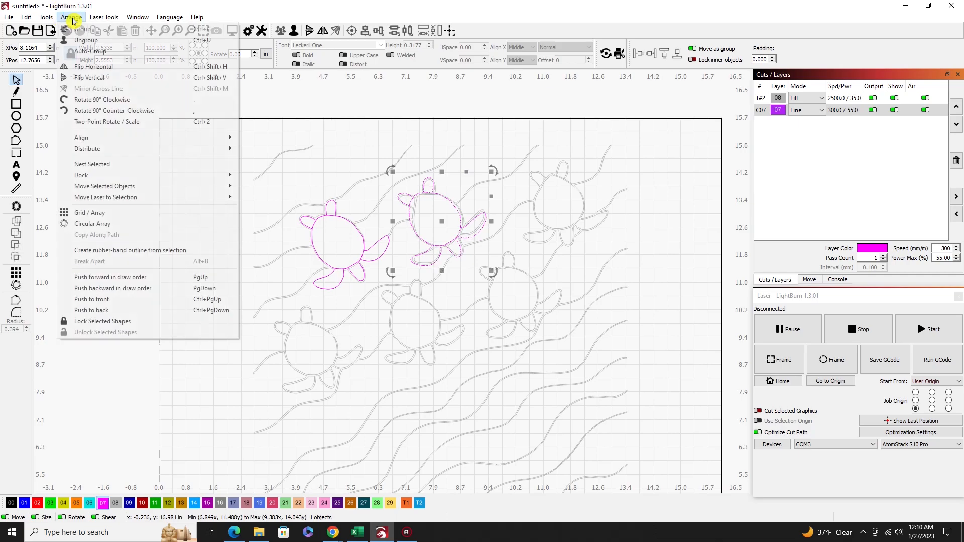
click(99, 68)
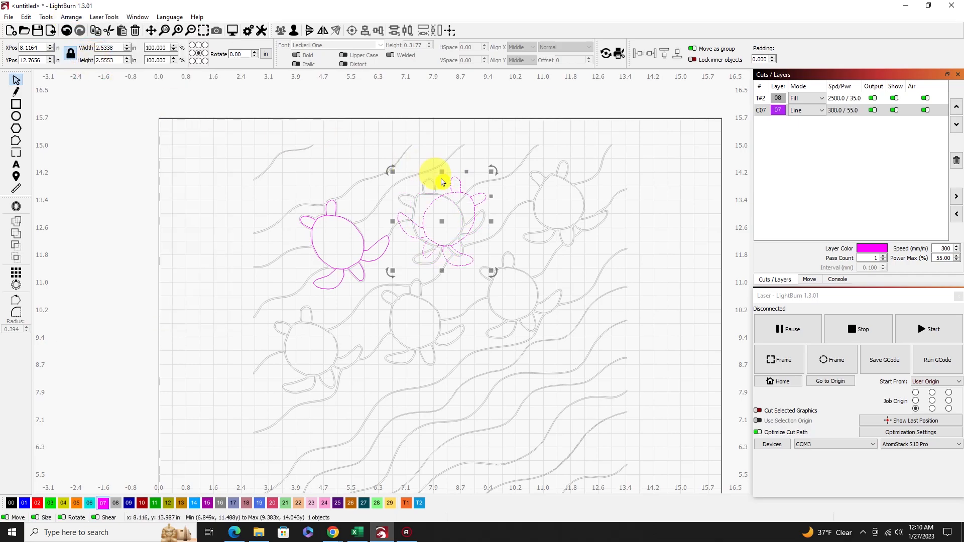
drag(389, 168, 392, 172)
drag(403, 232, 444, 223)
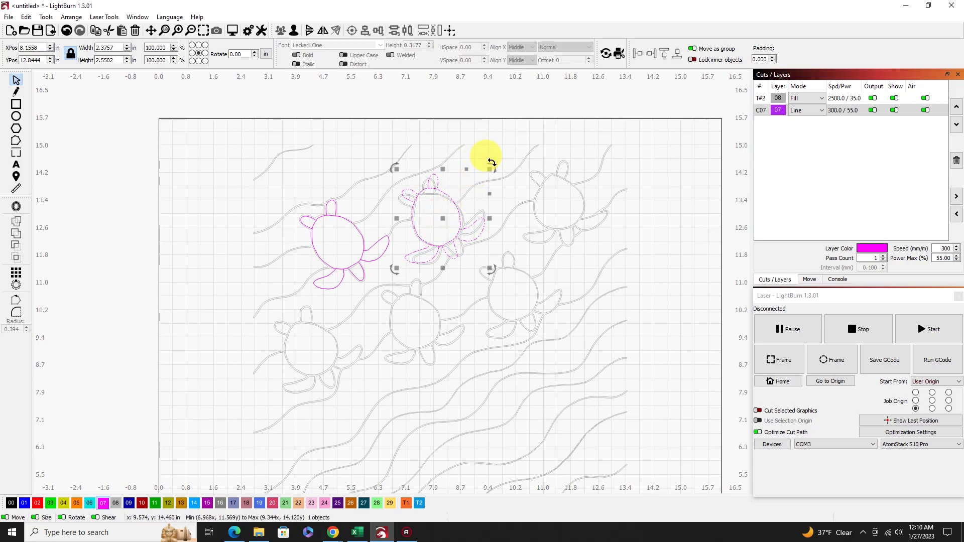
drag(495, 167, 499, 188)
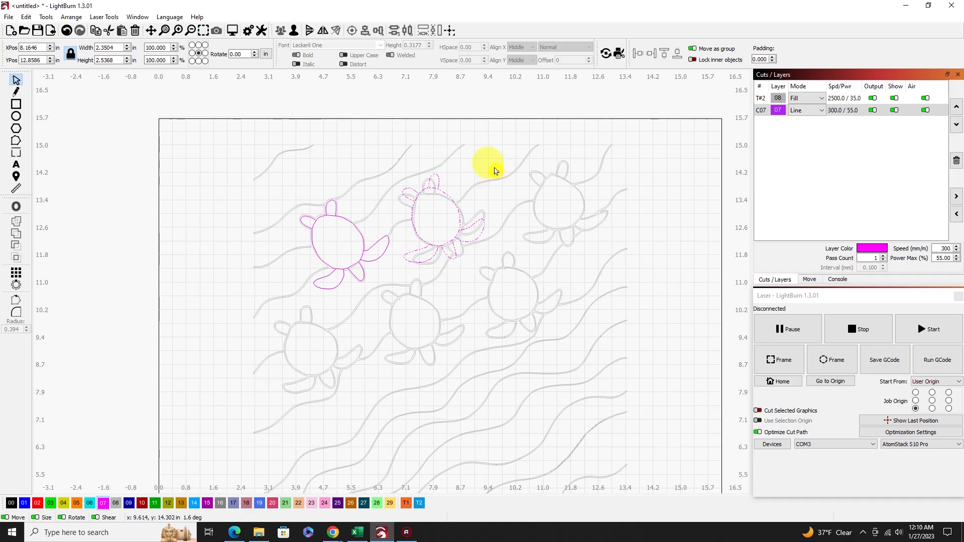
drag(494, 171, 495, 171)
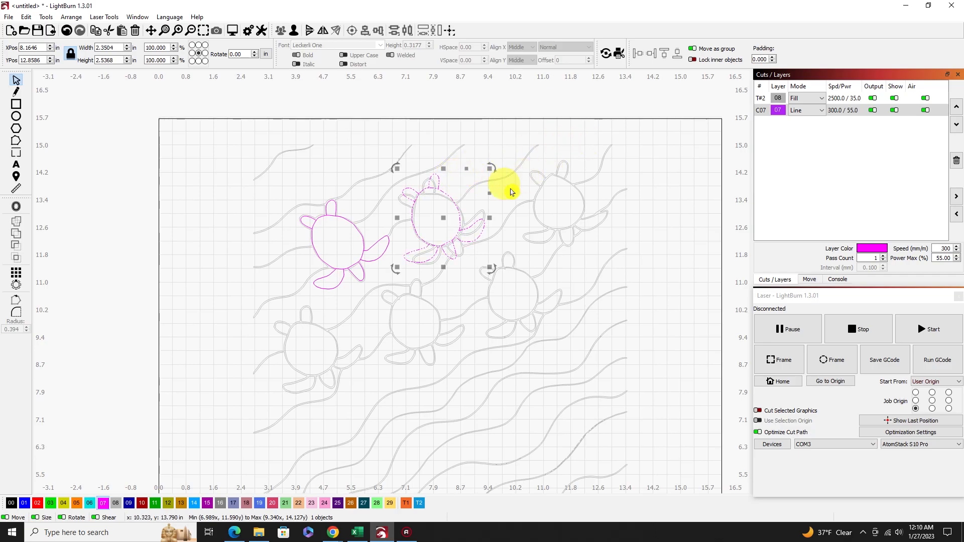
Duplicate the upper-middle turtle and place the copy over the upper-right traced turtle, centred at about X 11.66, Y 13.32 in.
right_click(441, 220)
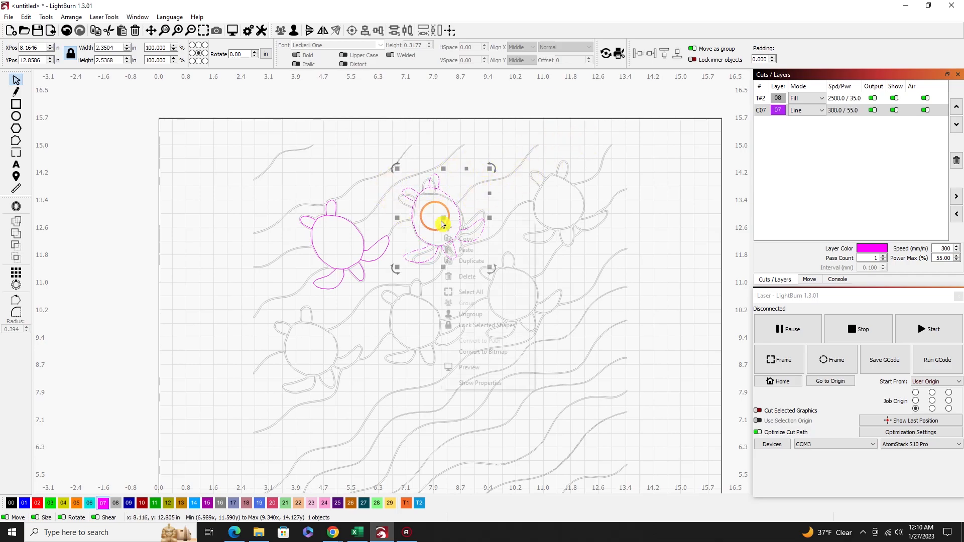
click(474, 262)
drag(444, 217, 561, 200)
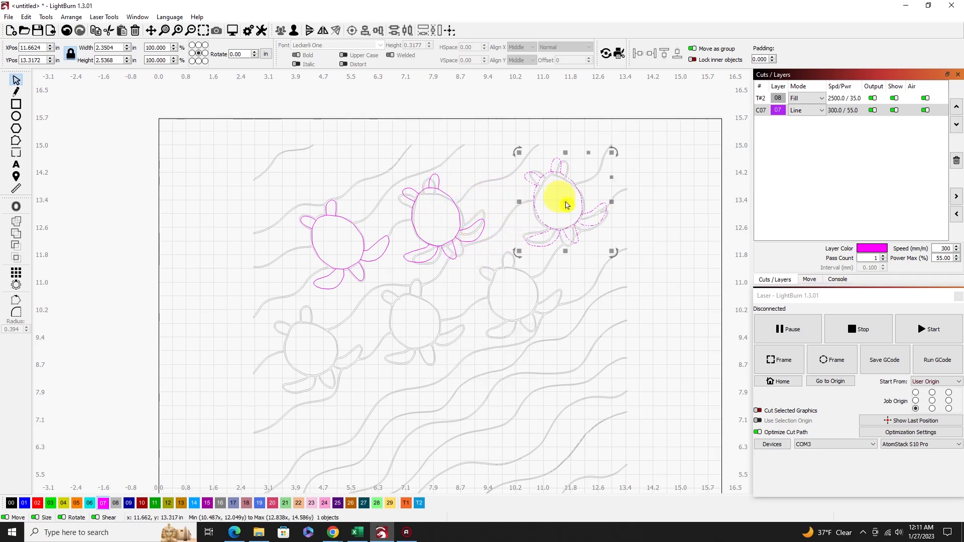
Flip the upper-right turtle copy horizontally, then rotate it counter-clockwise and reposition it over its tracing, centred at about X 11.62, Y 13.40 in.
click(69, 17)
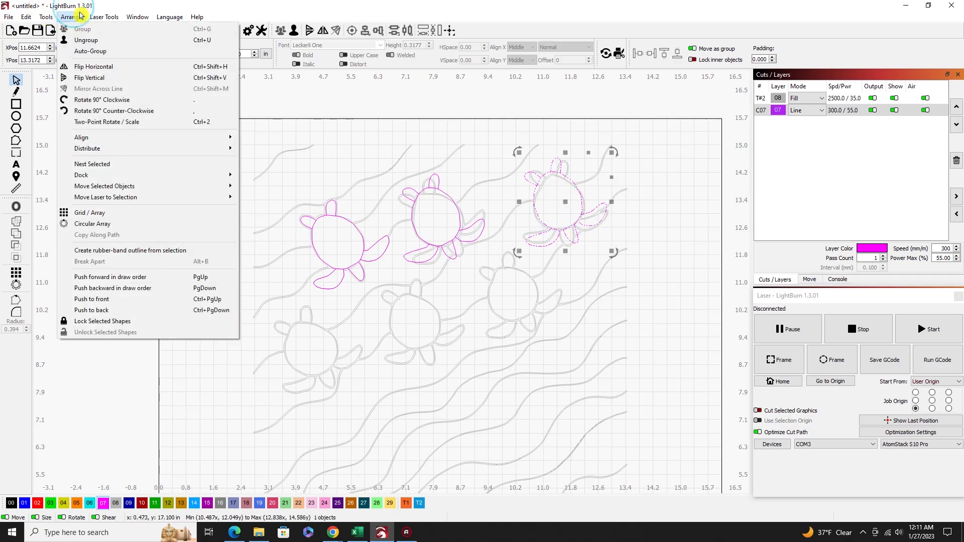
click(97, 66)
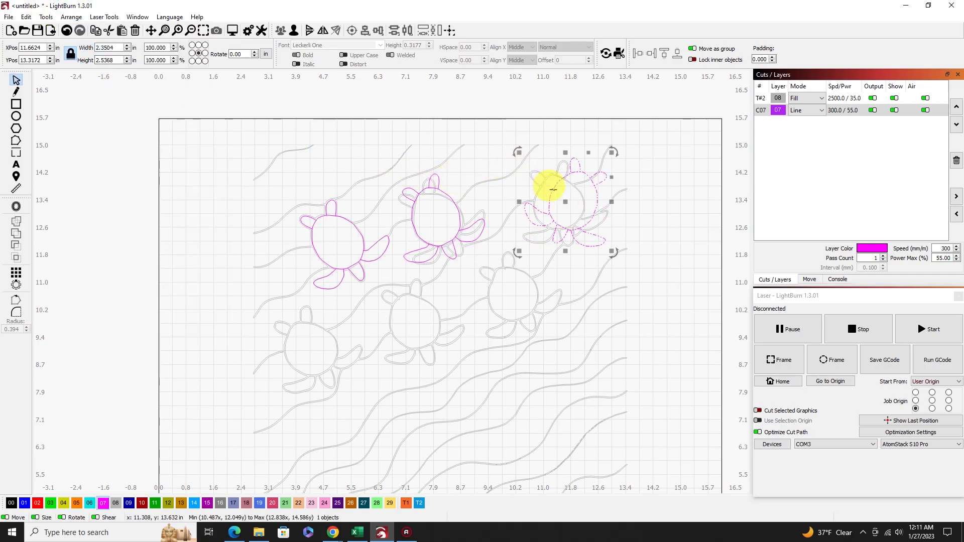
drag(516, 152, 512, 200)
drag(577, 196, 565, 202)
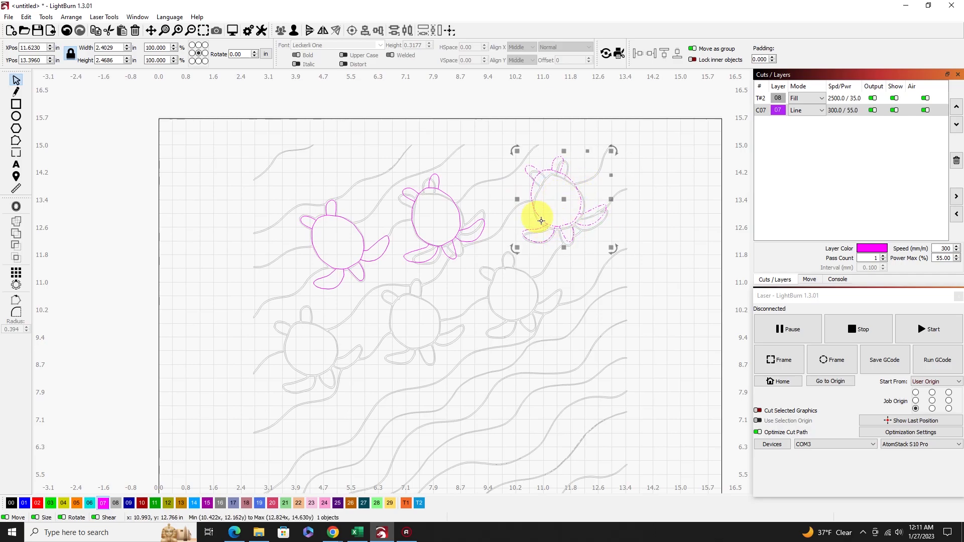
Duplicate the upper-right turtle and place the copy over the lower-middle traced turtle, centred at about X 7.56, Y 9.89 in.
right_click(564, 199)
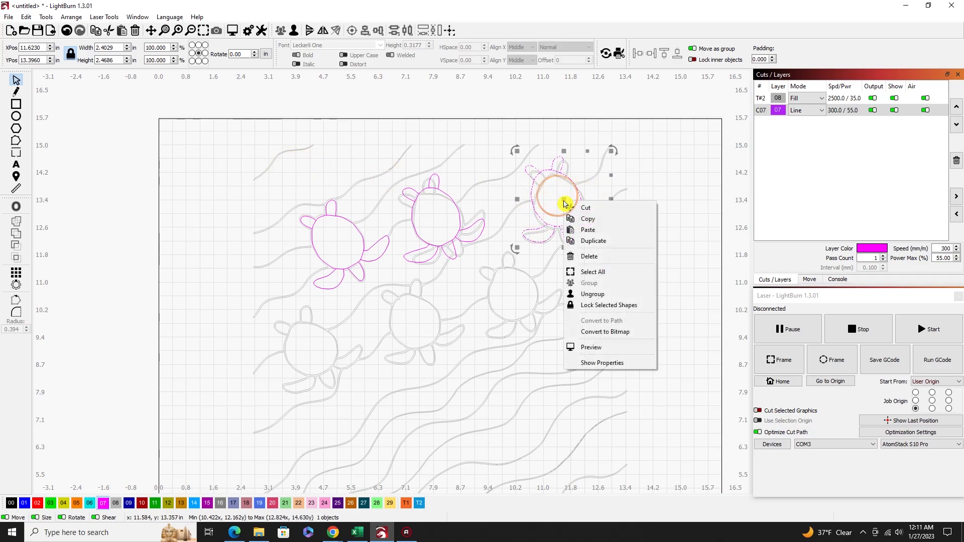
click(592, 241)
drag(567, 200, 424, 325)
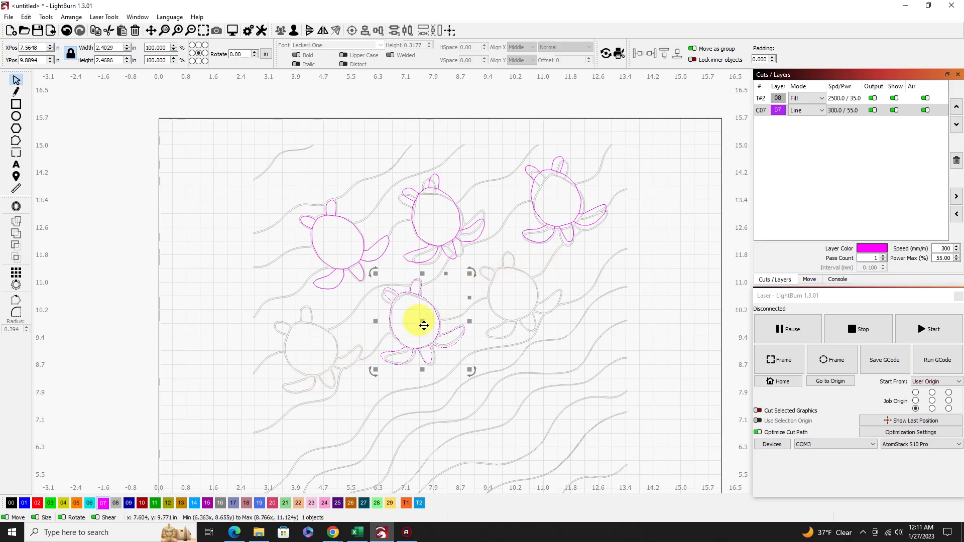
Duplicate the lower-middle turtle and place the copy over the lower-right traced turtle, centred at about X 10.60, Y 10.76 in.
right_click(423, 324)
click(452, 361)
drag(426, 327, 529, 295)
Flip the lower-right turtle copy horizontally, then rotate it counter-clockwise and reposition it to fit its tracing, centred at about X 10.46, Y 10.61 in.
click(71, 17)
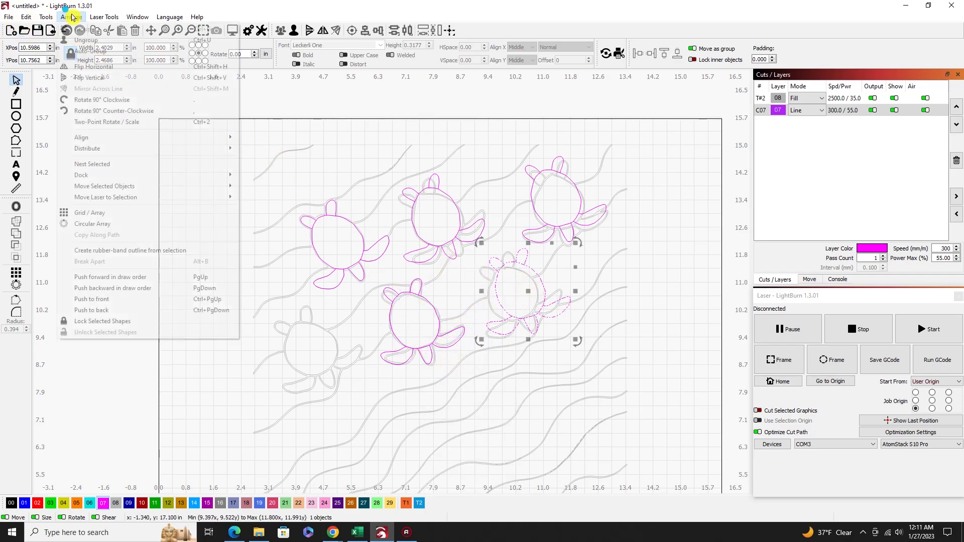
click(90, 66)
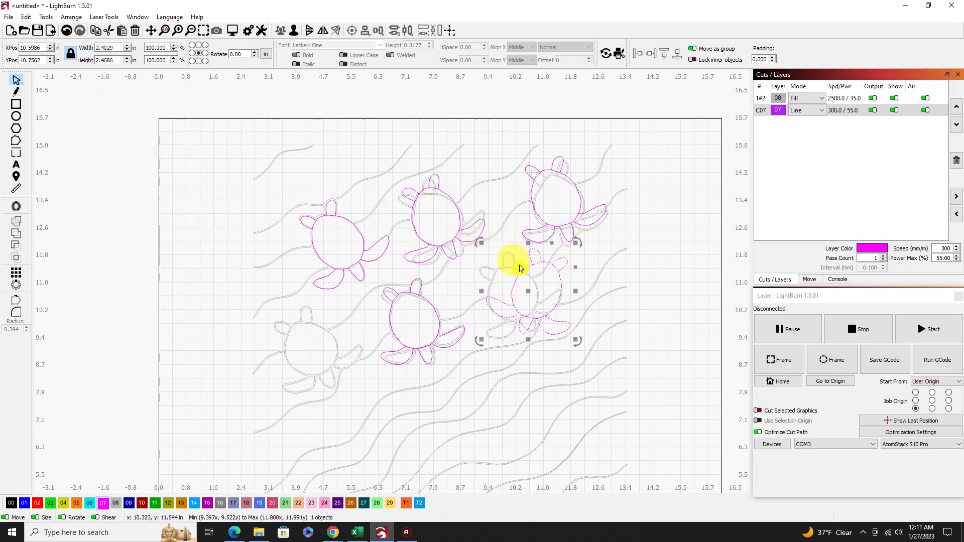
drag(479, 245, 467, 298)
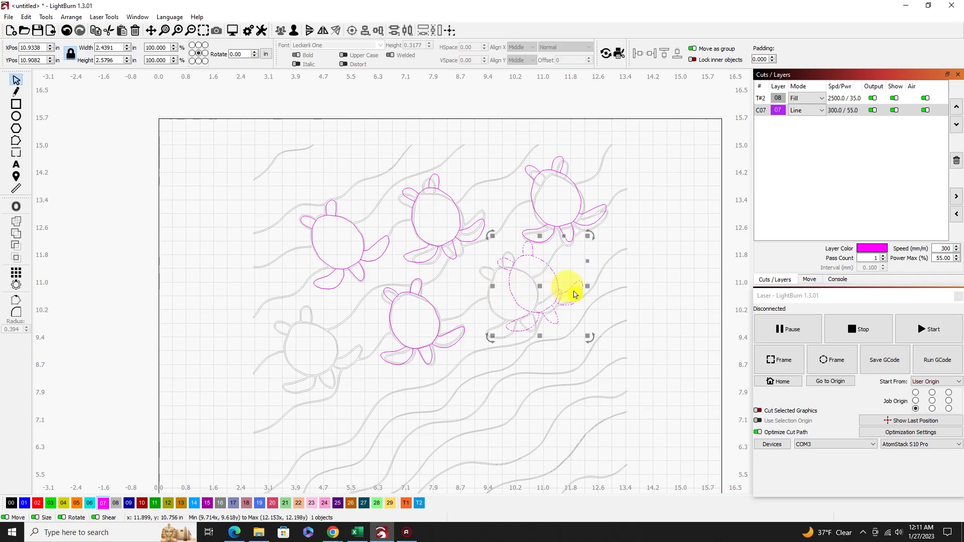
drag(540, 286, 524, 298)
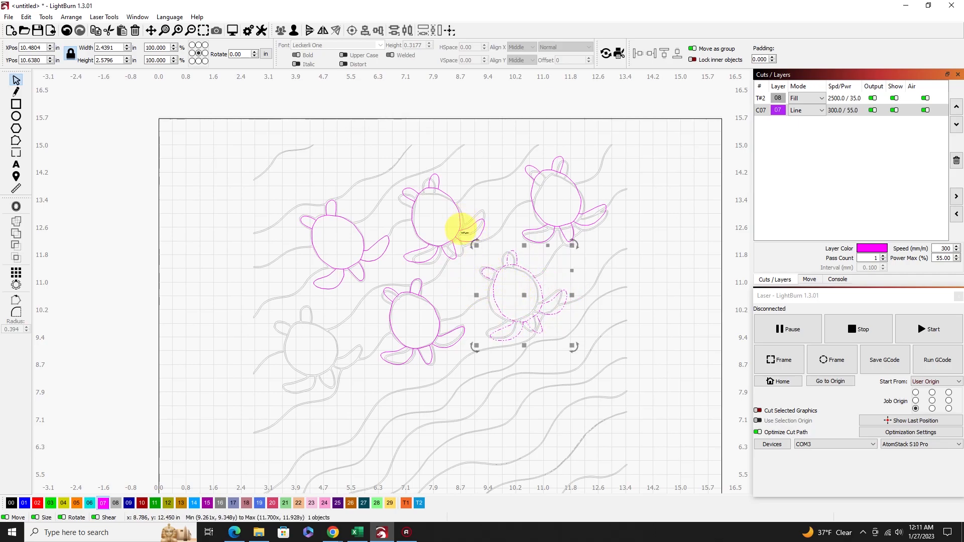
drag(471, 243, 461, 249)
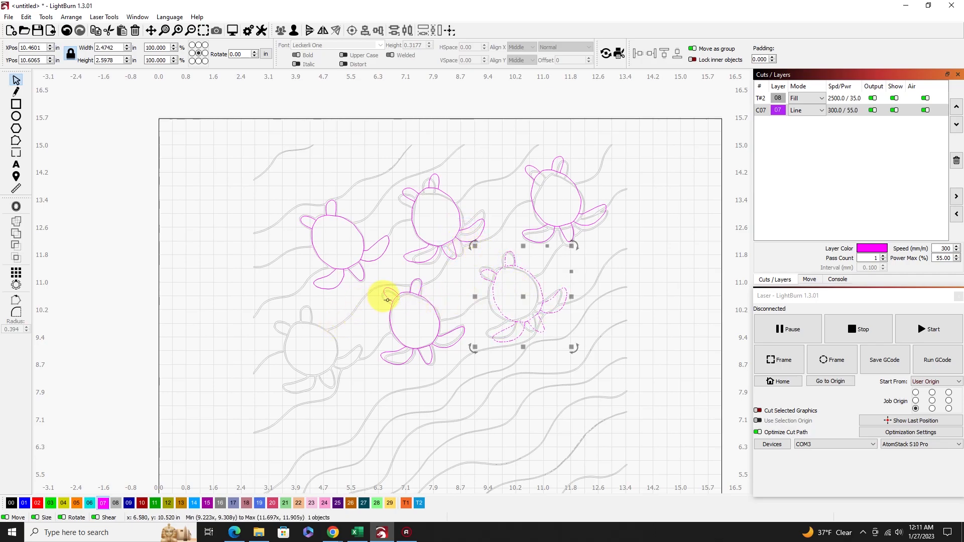
Duplicate the lower-right turtle onto the lower-left traced turtle, centred at about X 4.57, Y 9.14 in, and rotate the copy slightly clockwise.
right_click(524, 298)
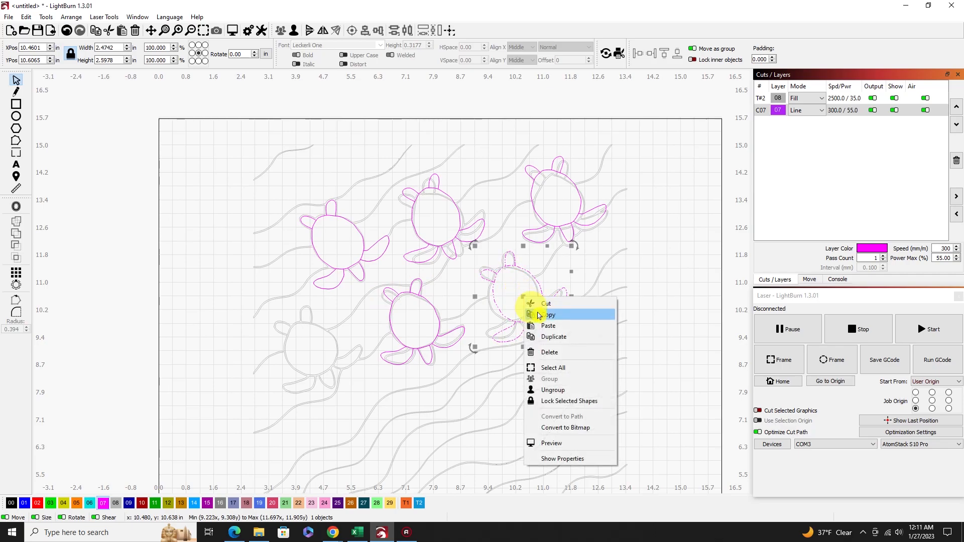
click(552, 337)
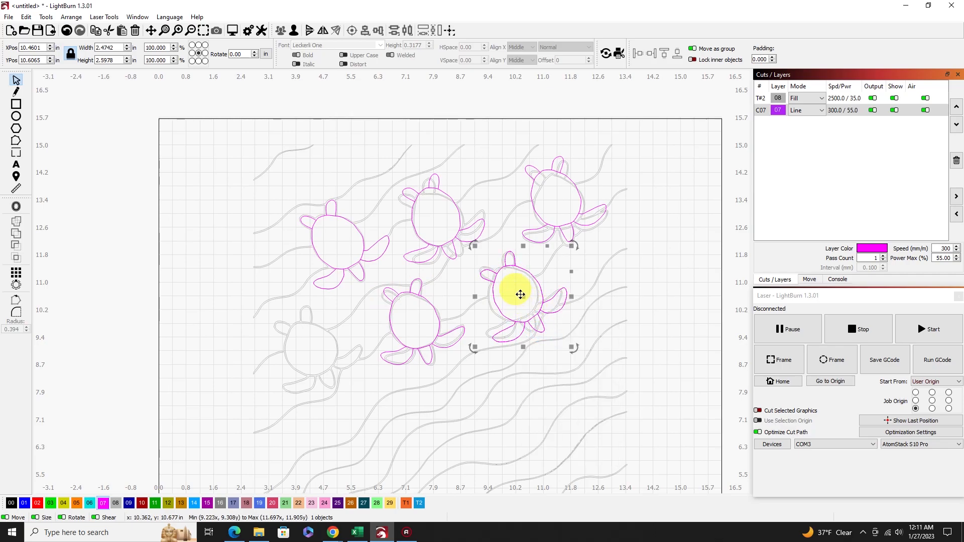
drag(523, 298, 319, 349)
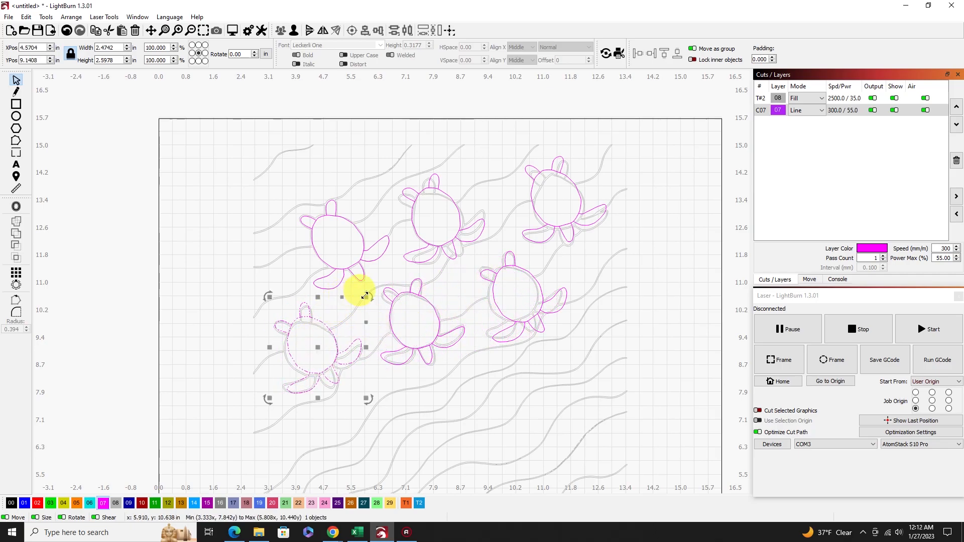
drag(368, 296, 374, 311)
drag(320, 345, 319, 351)
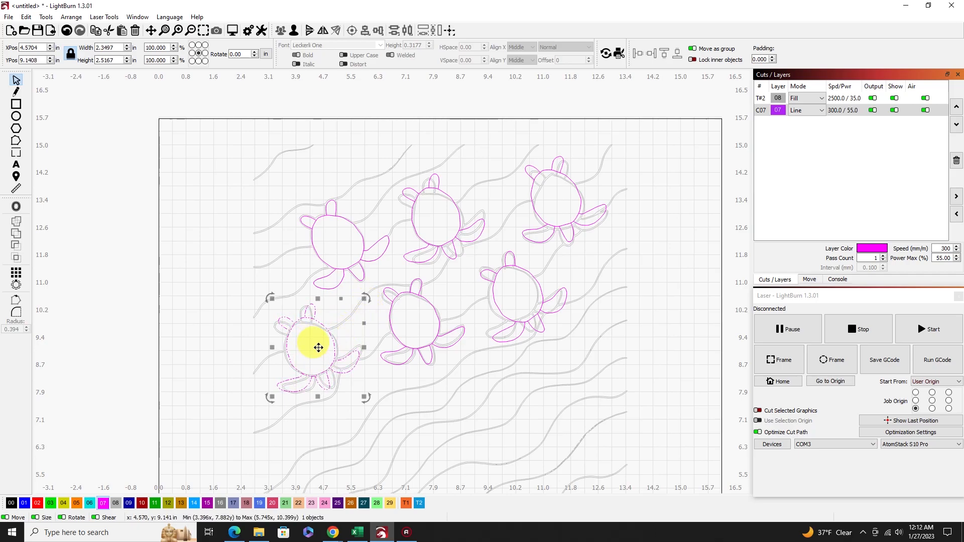
Hide the traced Fill layer and rotate the lower-left turtle slightly counter-clockwise.
click(209, 162)
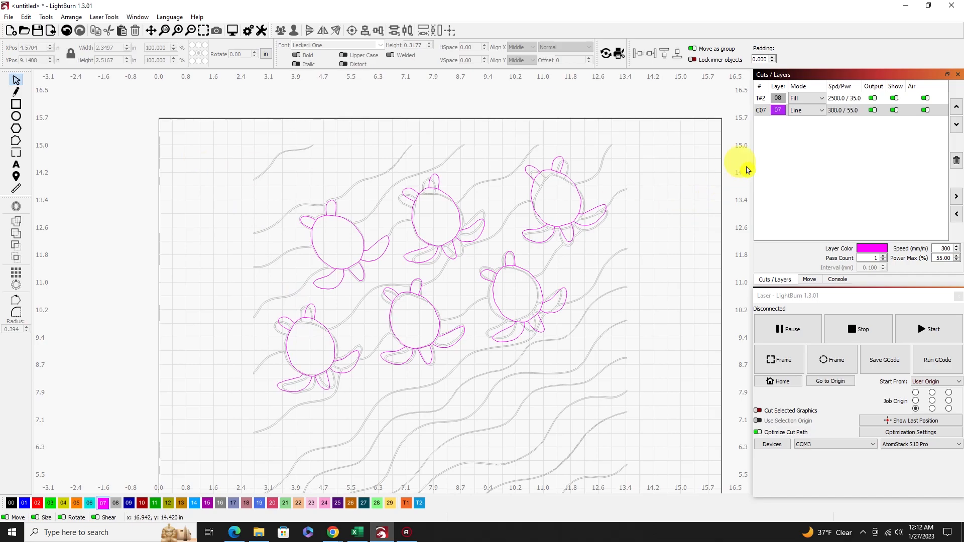
click(894, 98)
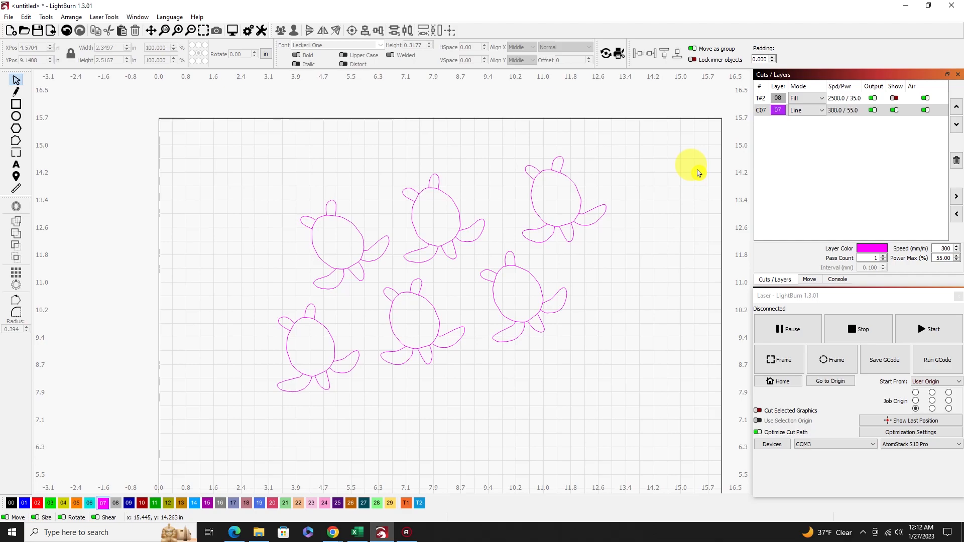
click(321, 324)
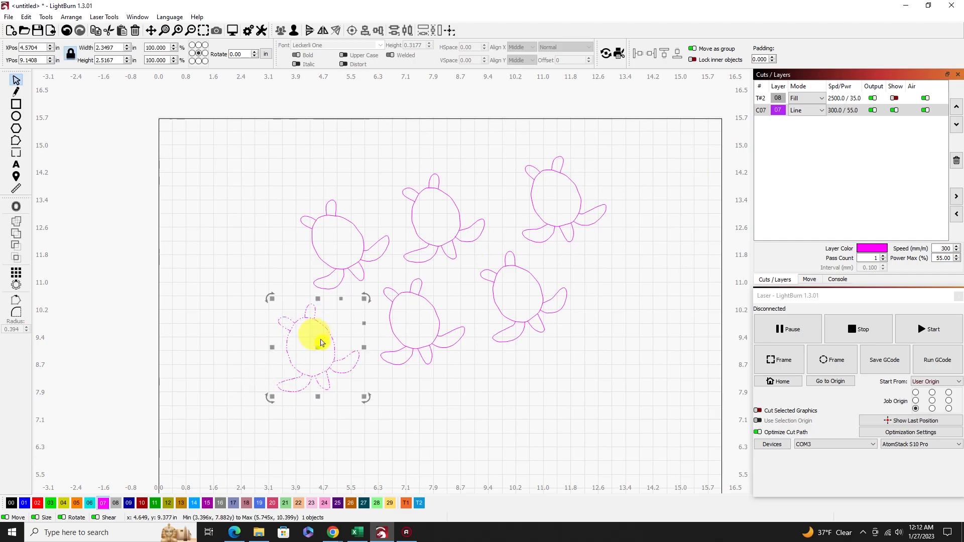
drag(271, 294, 269, 298)
Rotate the lower-middle turtle slightly clockwise, and try a slight rotation of the lower-right turtle.
click(430, 310)
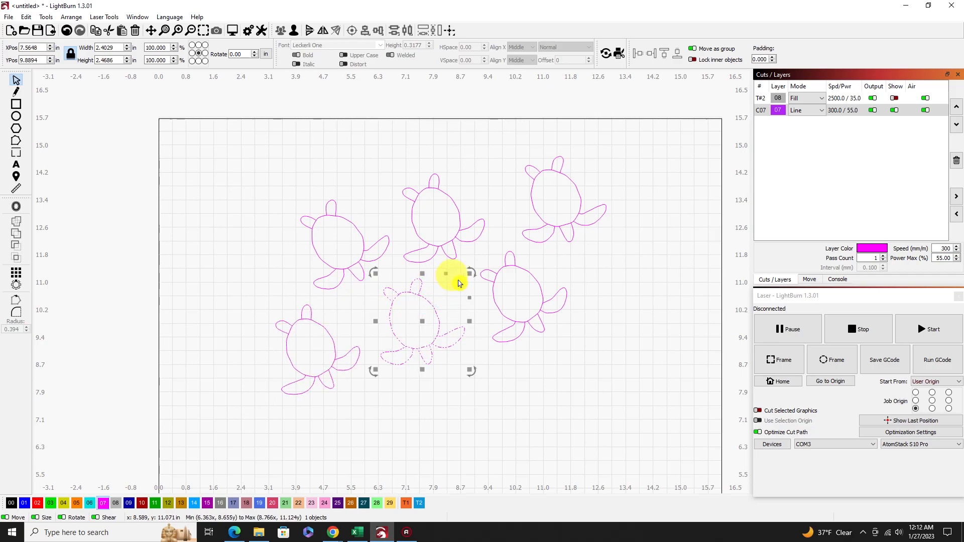
drag(475, 269, 480, 273)
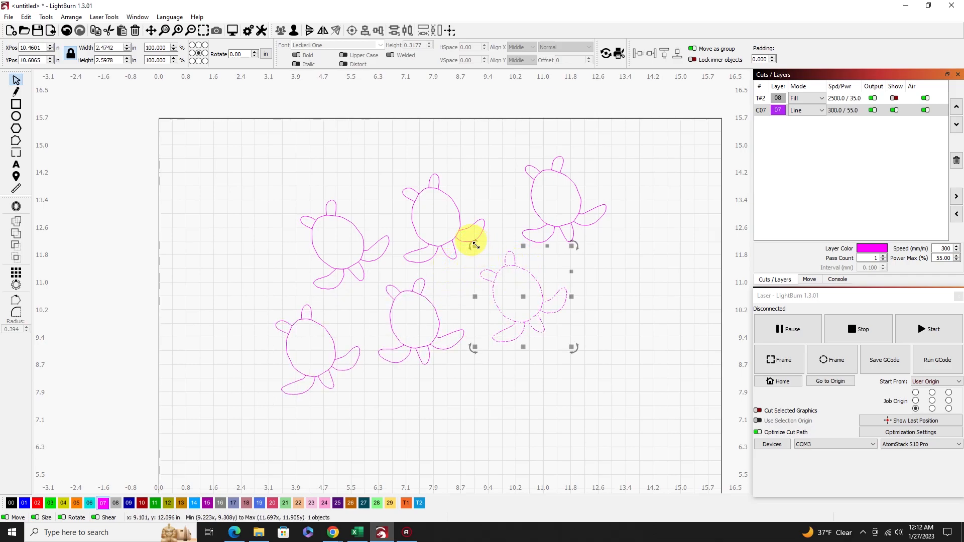
drag(470, 249, 485, 262)
click(467, 251)
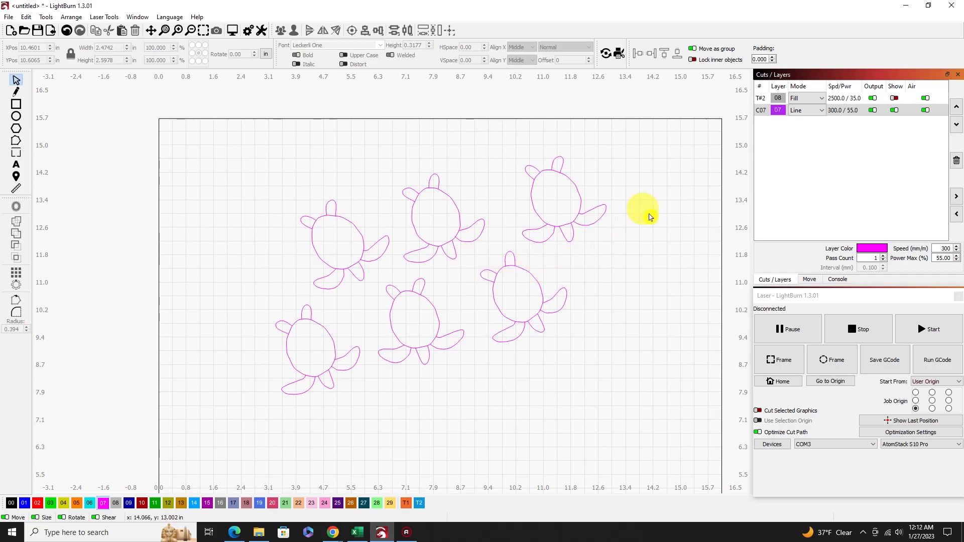
Show the traced Fill layer again and select the traced wave artwork.
click(895, 99)
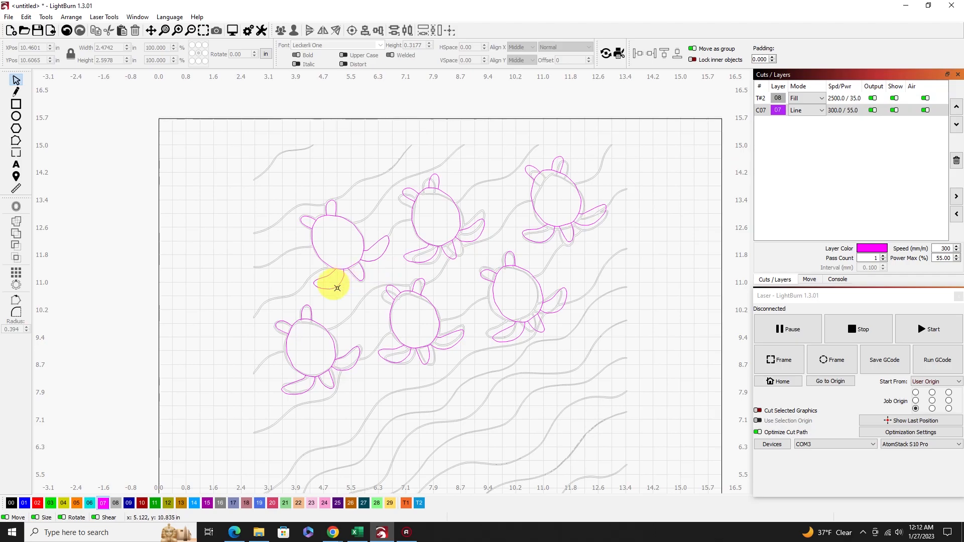
scroll(372, 225, down, 1)
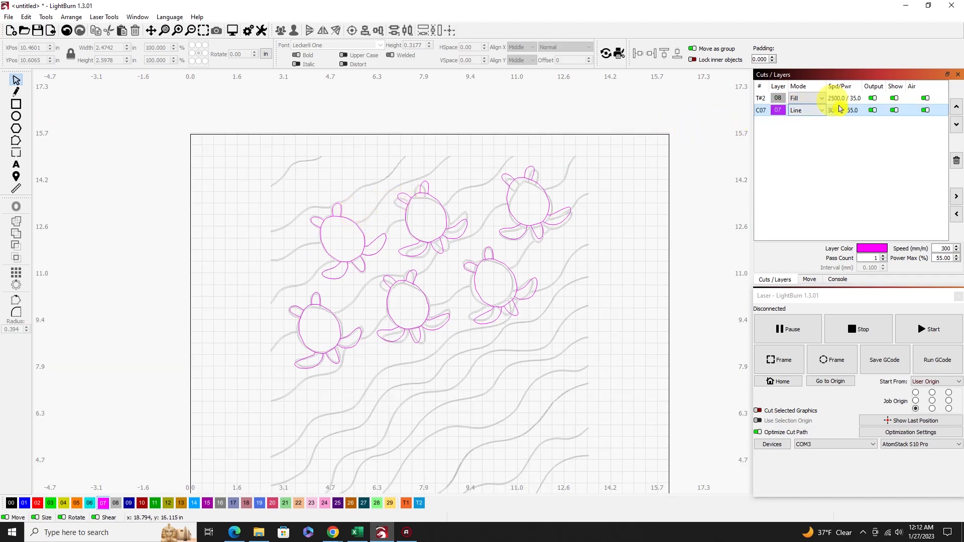
scroll(322, 254, down, 1)
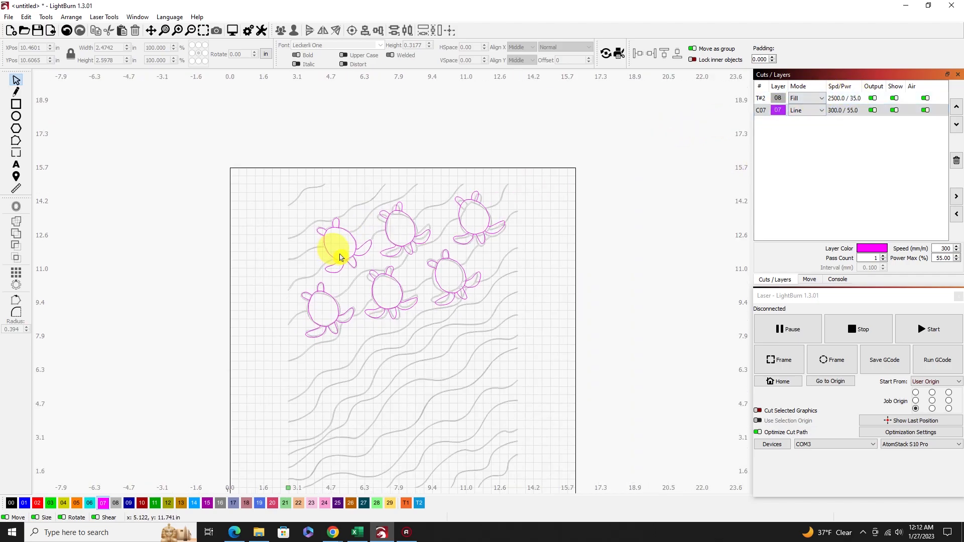
click(346, 210)
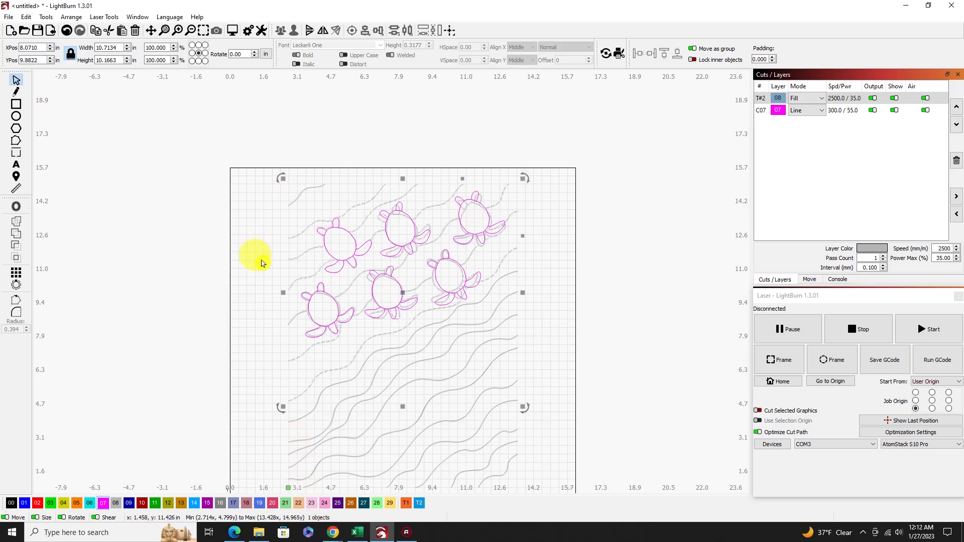
Draw a rectangle about 11.11 by 14.58 in around the waves and turtles and move it to the page centre.
click(16, 104)
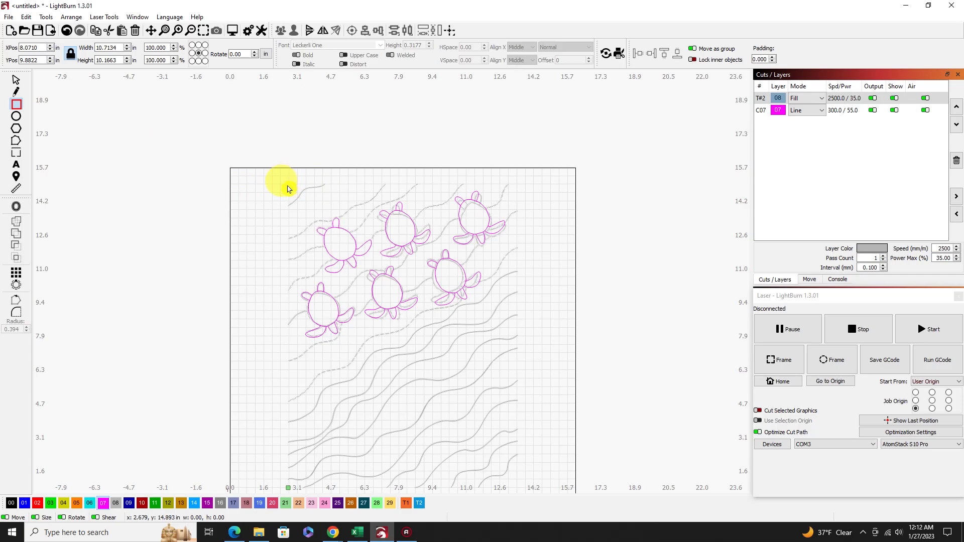
drag(290, 188, 527, 495)
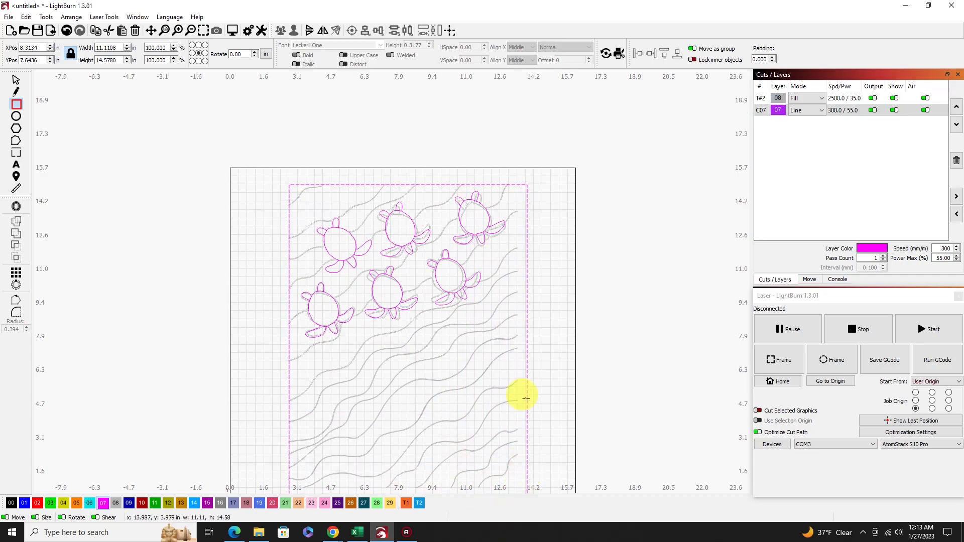
click(450, 30)
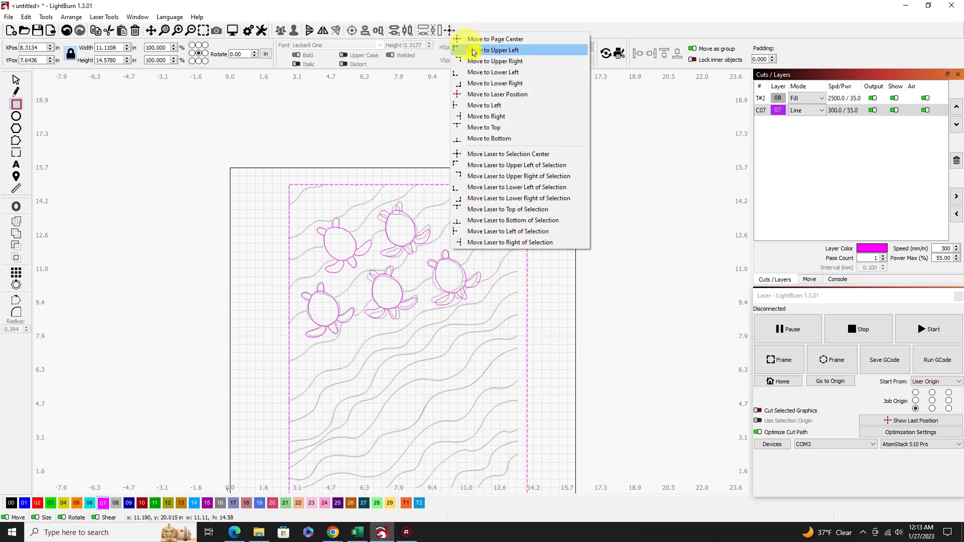
click(467, 39)
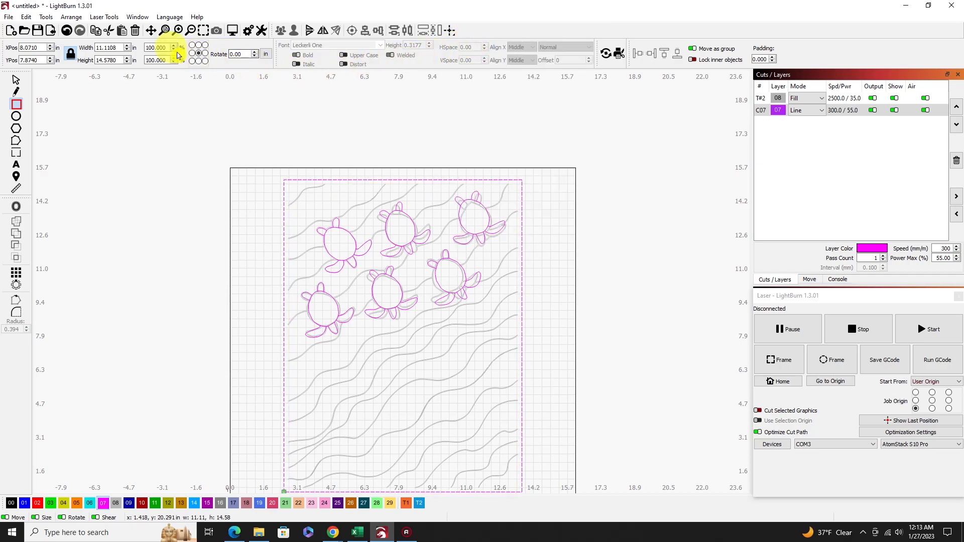
click(203, 31)
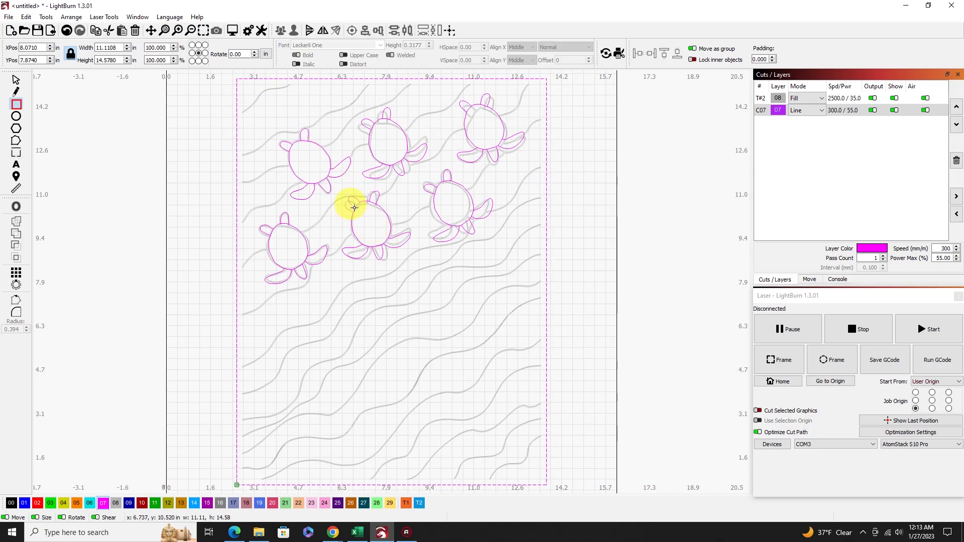
scroll(354, 207, down, 2)
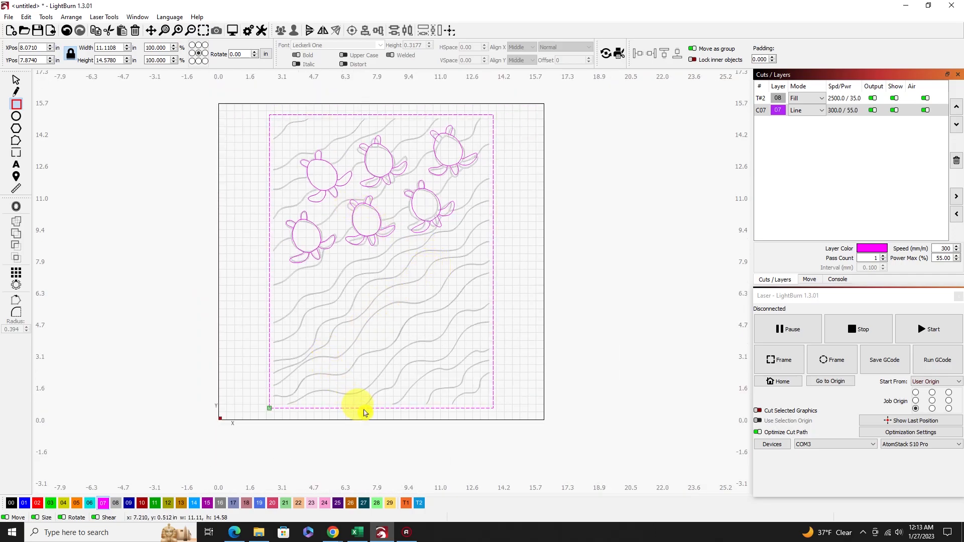
drag(363, 407, 364, 408)
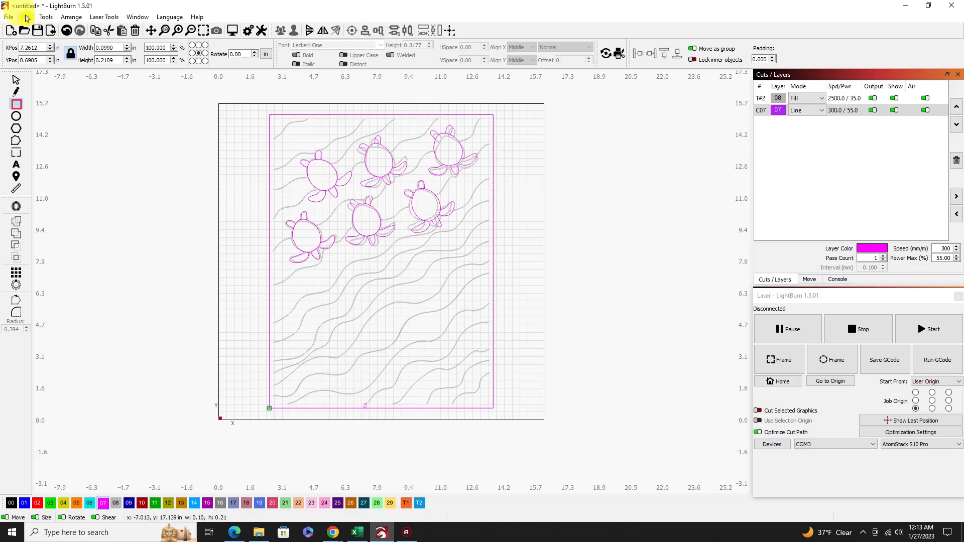
click(29, 18)
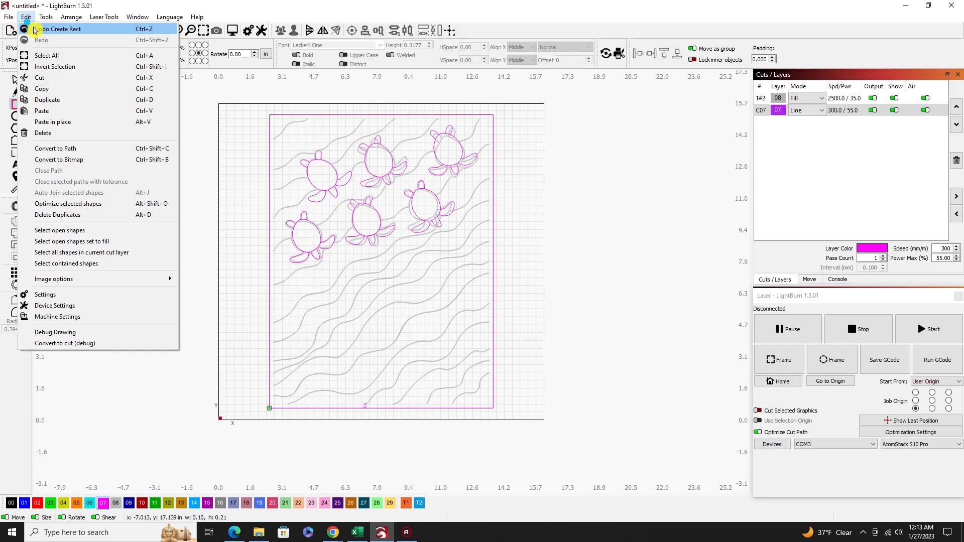
click(46, 28)
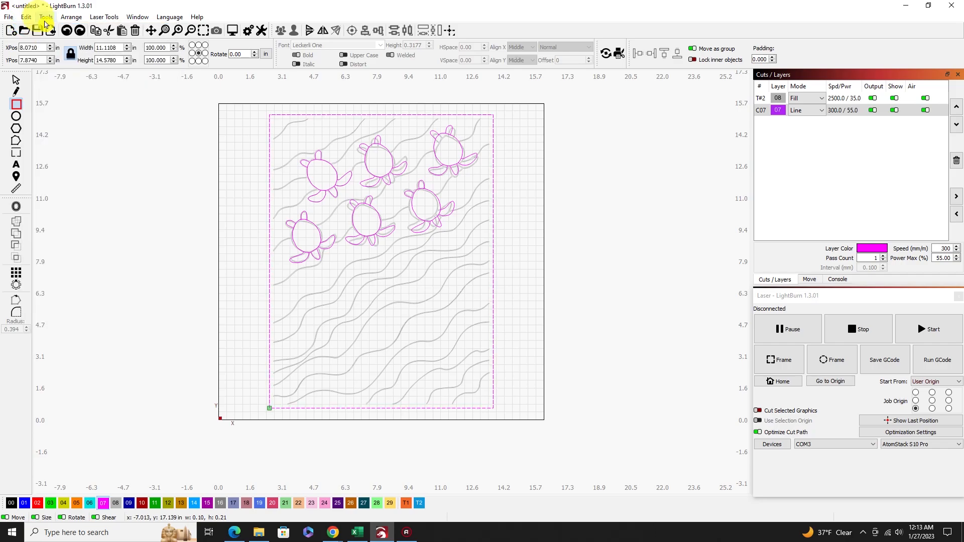
Pull the rectangle's four edges in closer to the traced waves, to about 10.86 in wide and 14.30 in high.
click(15, 80)
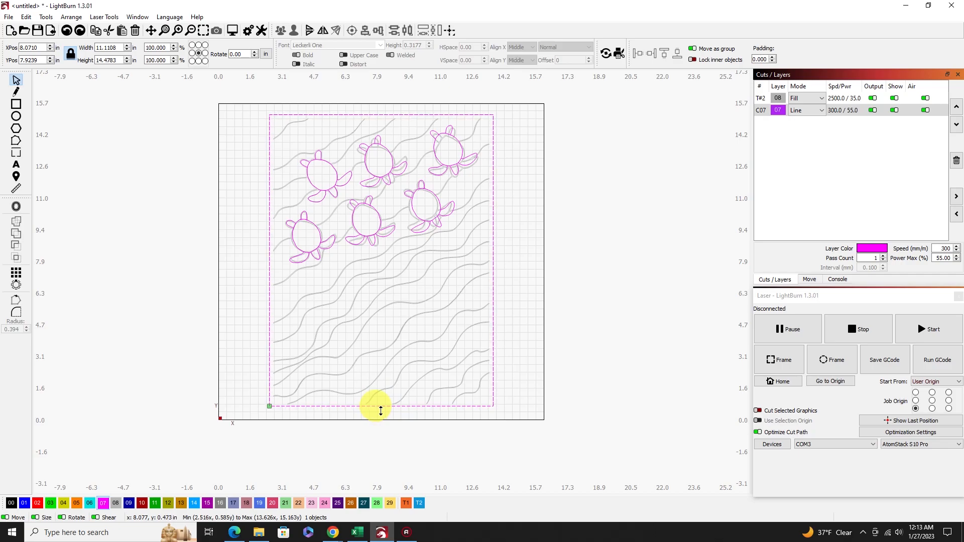
drag(384, 408, 382, 409)
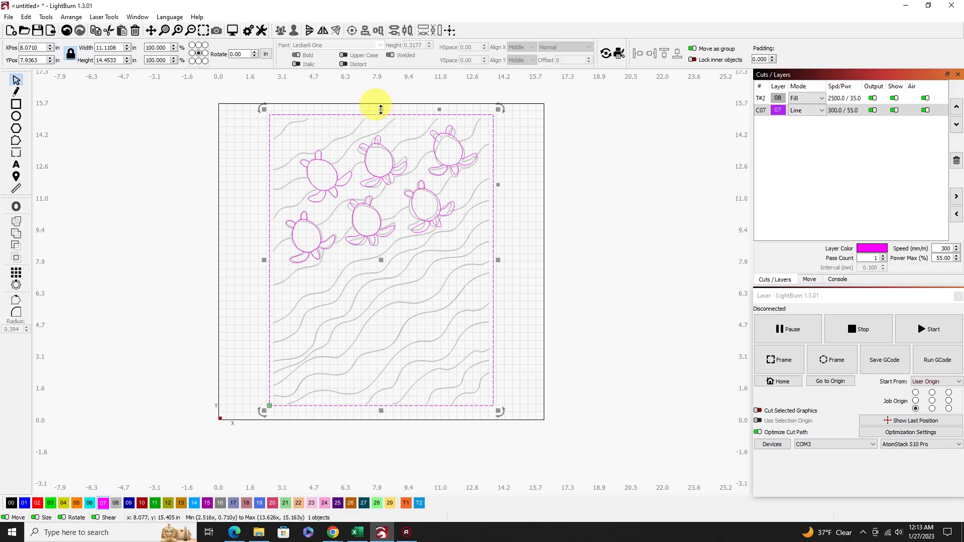
drag(380, 109, 381, 111)
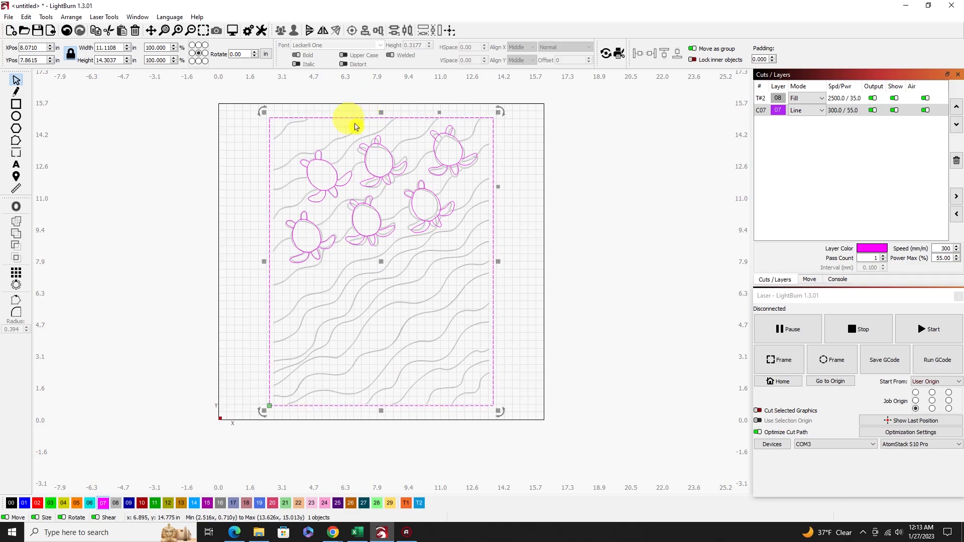
drag(264, 261, 265, 262)
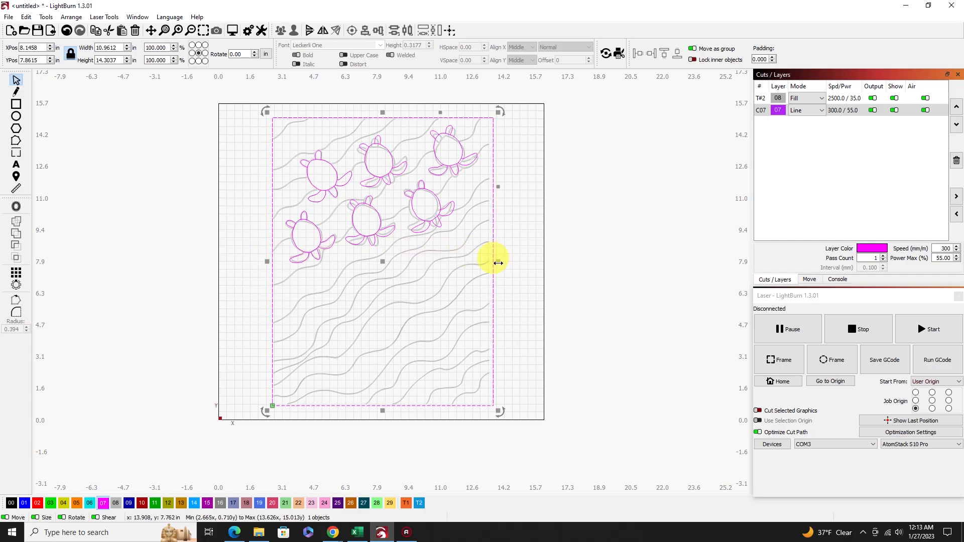
drag(497, 263, 497, 263)
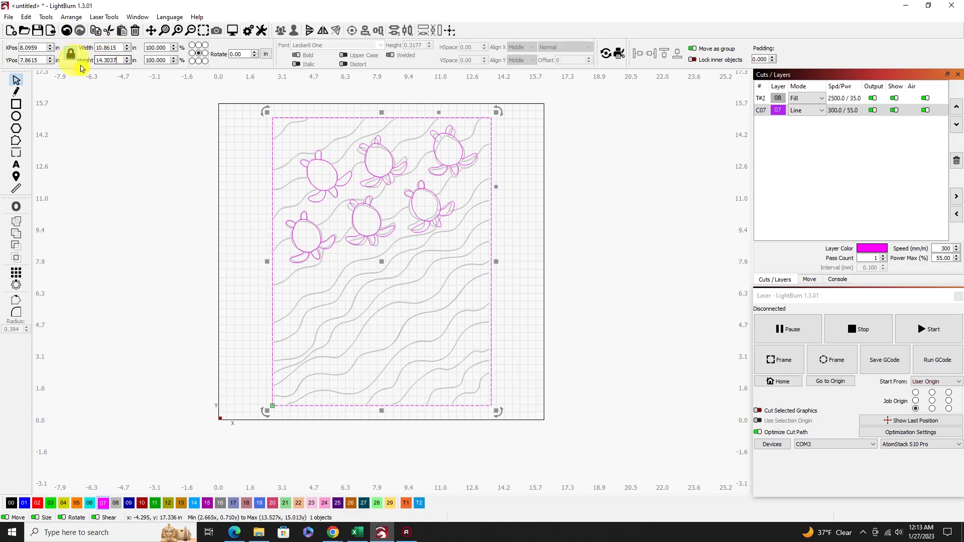
Unlock the rectangle's proportions and set its height to 14 in and its width to 11 in.
drag(114, 60, 87, 64)
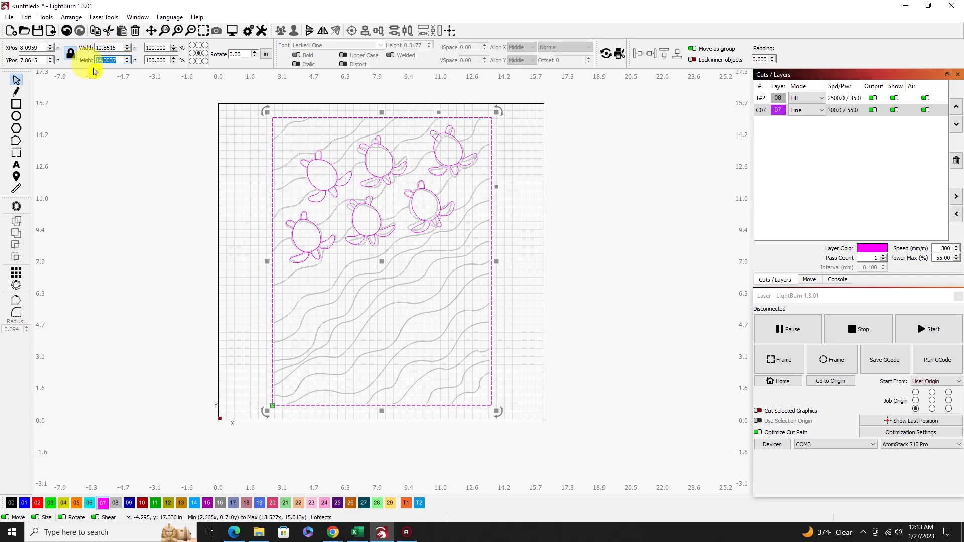
text(14)
click(109, 92)
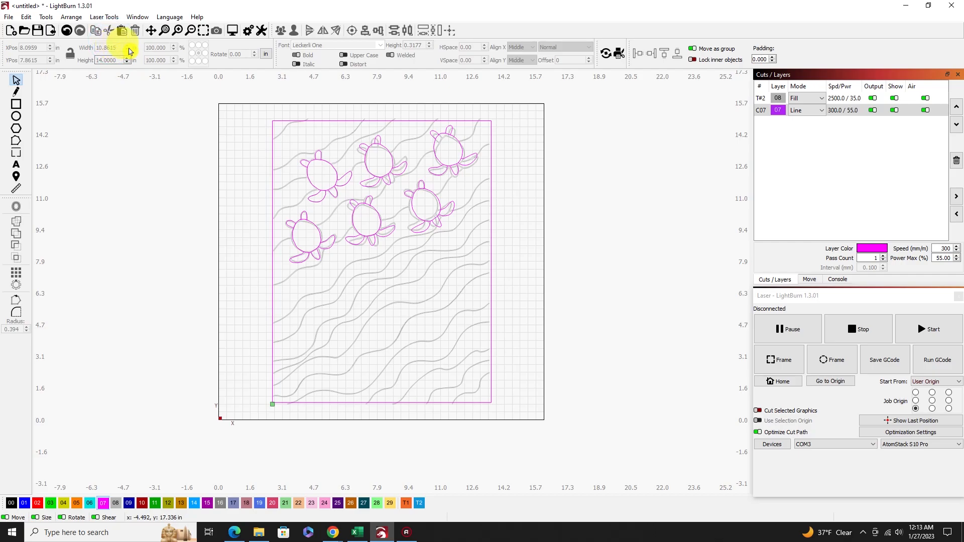
click(270, 189)
double_click(103, 48)
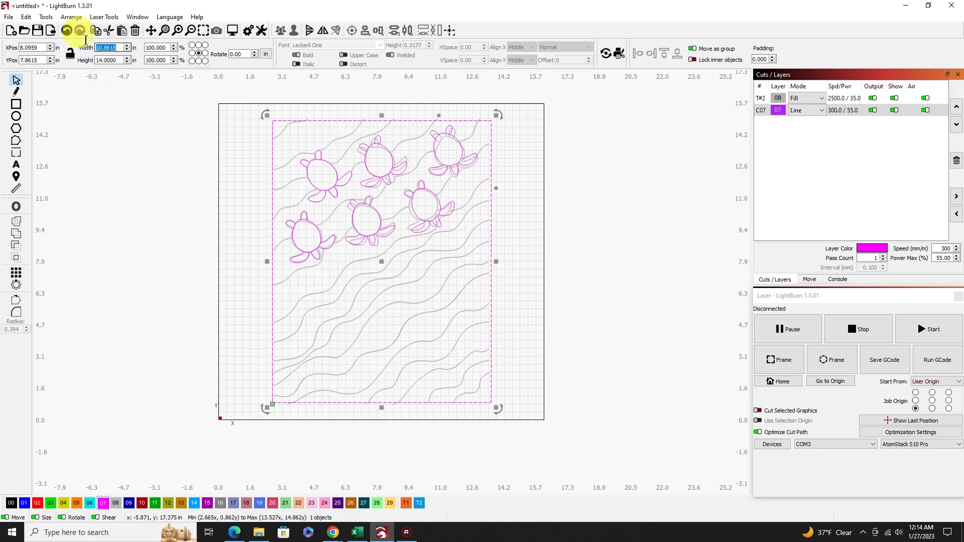
text(1)
key(Return)
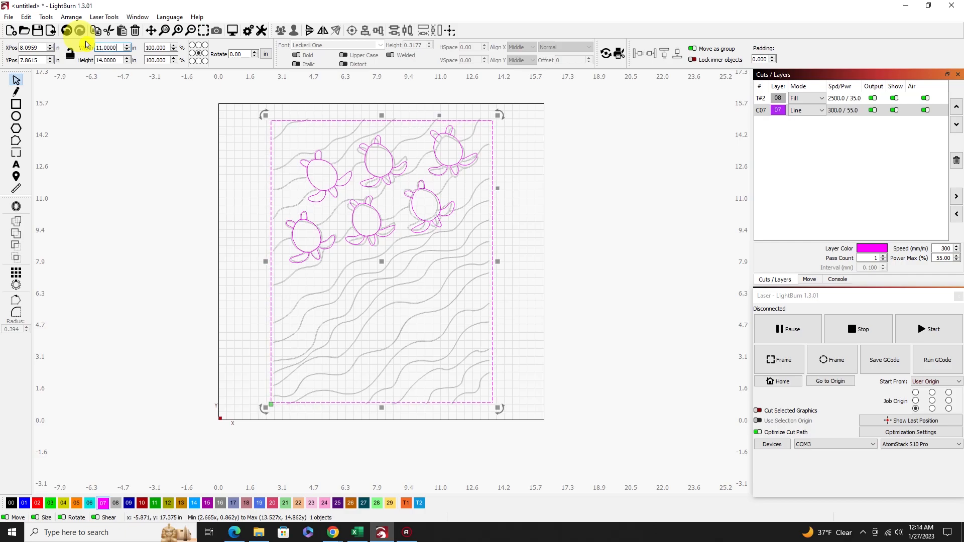
click(134, 198)
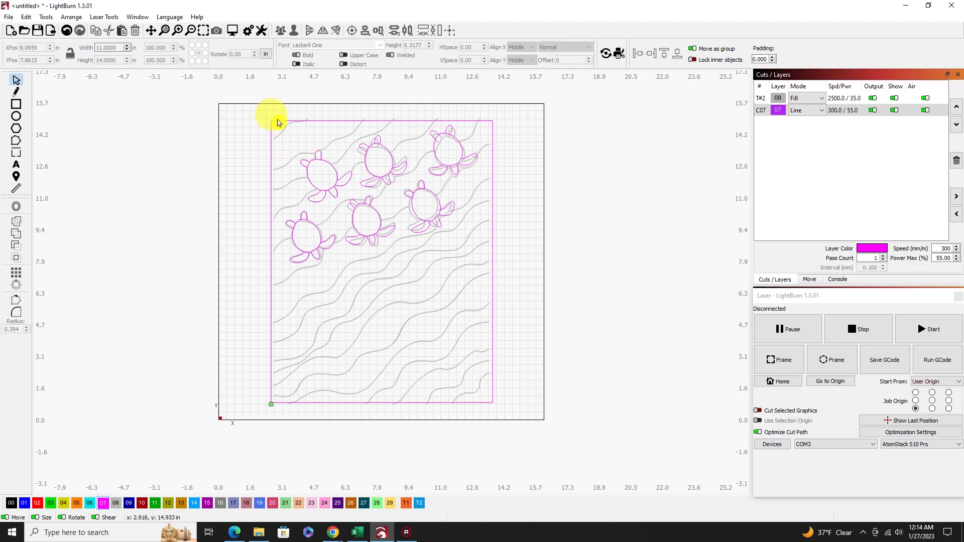
Trace the short wave at the frame's upper-left corner with an open line, about 1.69 by 0.94 in, from the frame's left edge to its top edge.
scroll(276, 119, up, 5)
scroll(275, 119, up, 2)
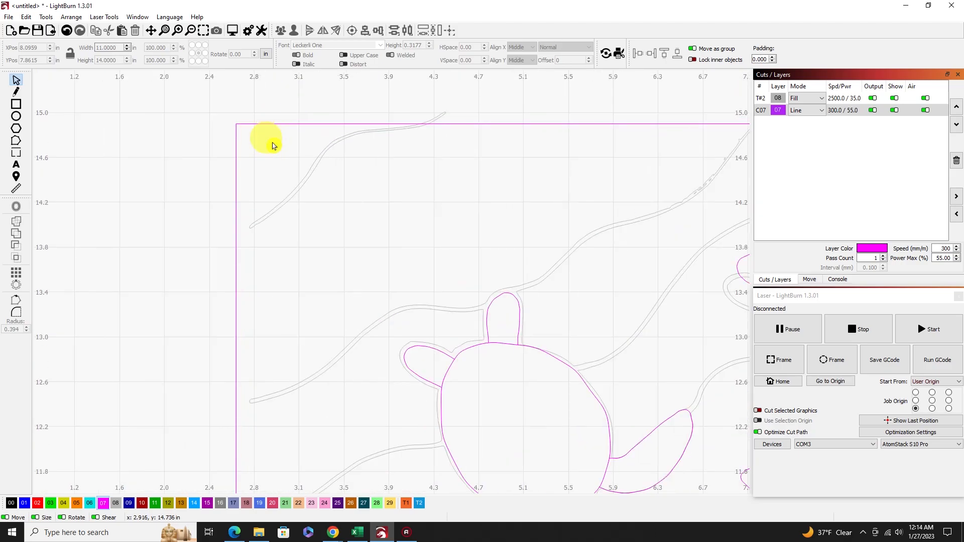
click(17, 92)
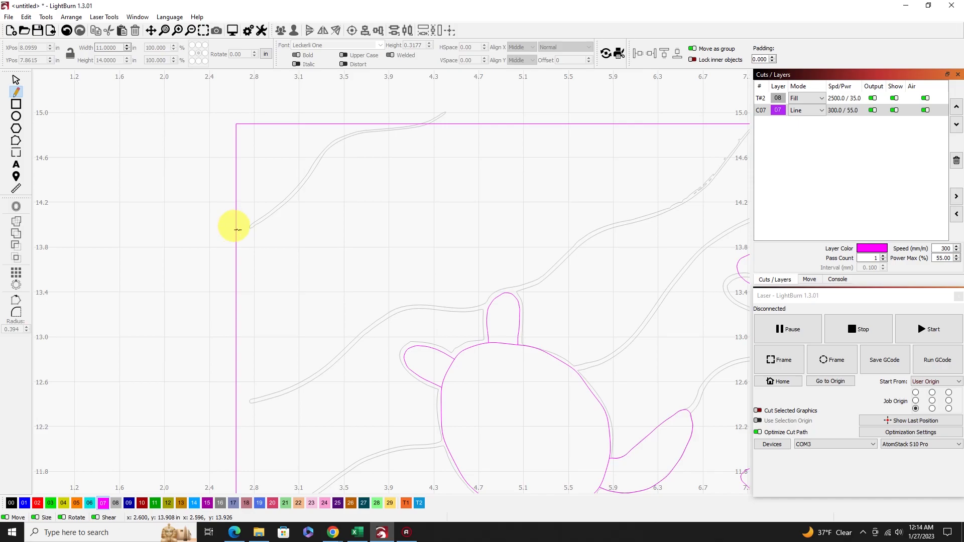
click(236, 230)
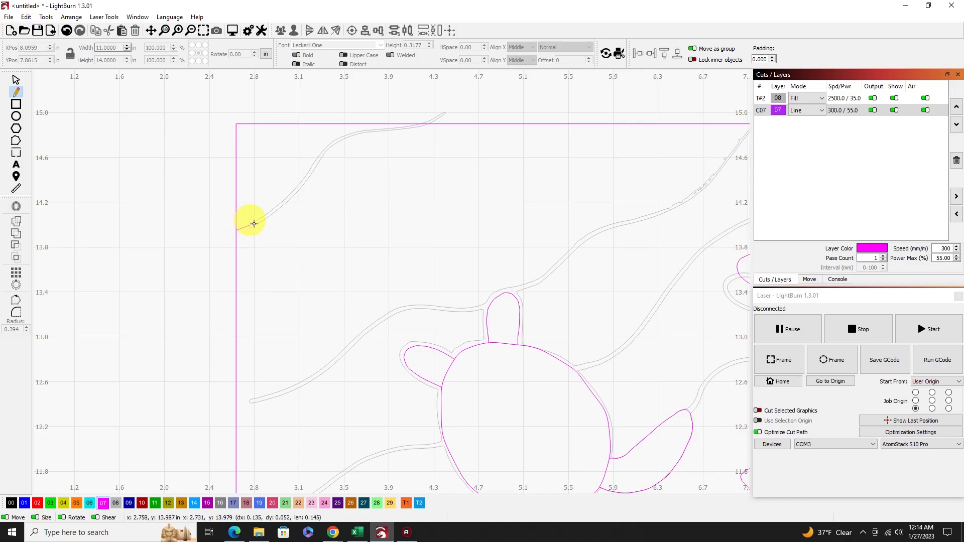
click(278, 206)
click(312, 172)
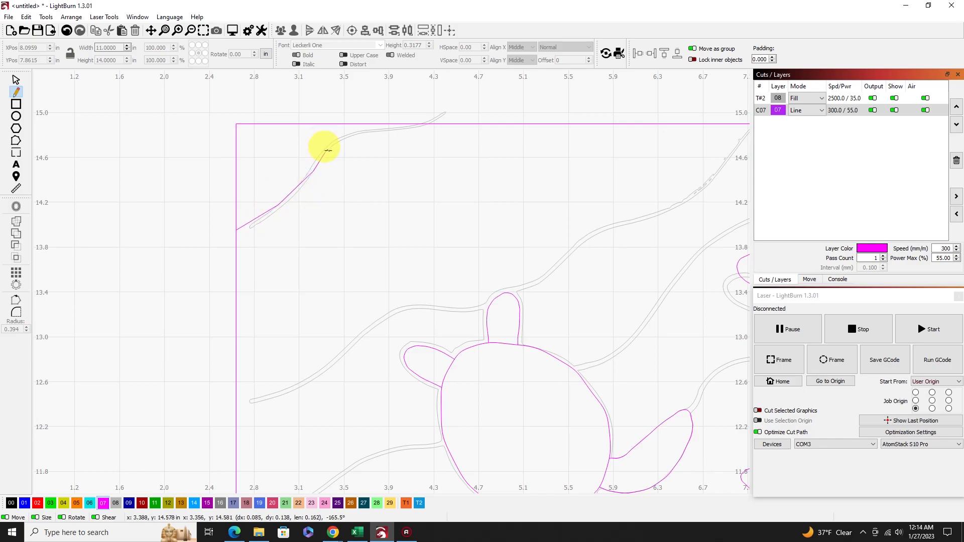
click(335, 140)
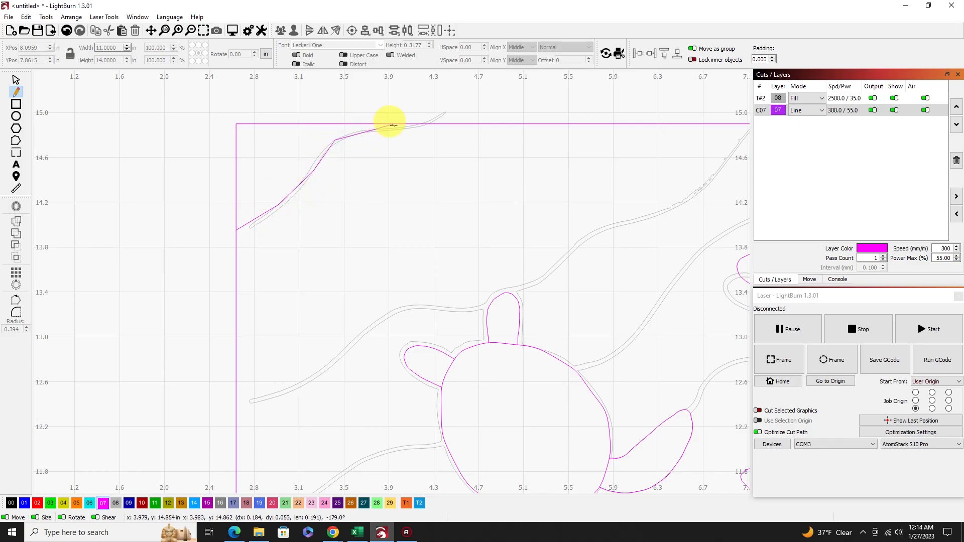
click(399, 127)
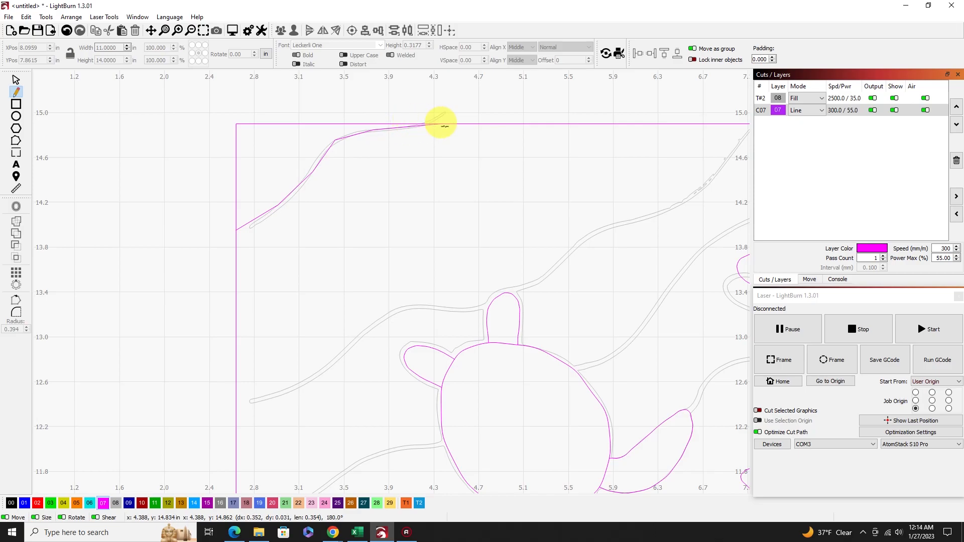
click(425, 124)
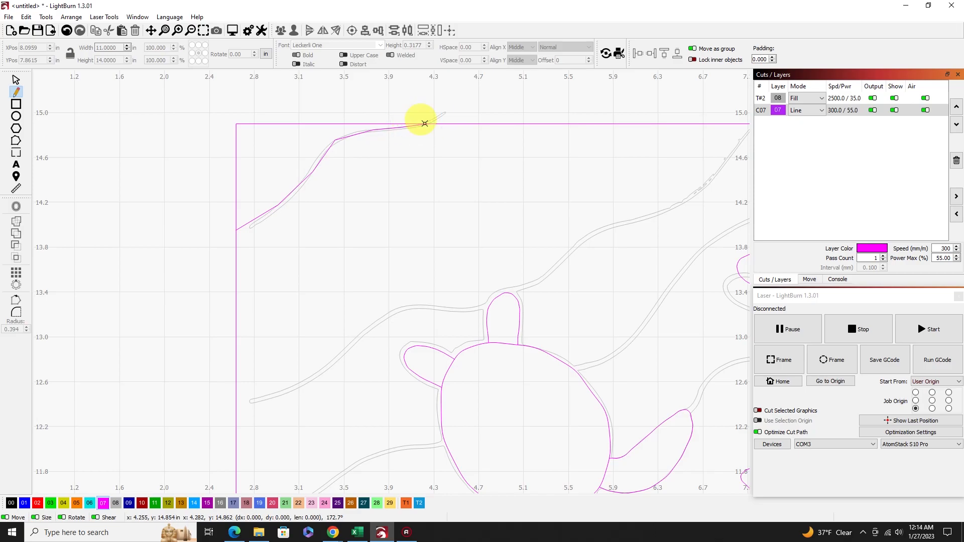
right_click(423, 155)
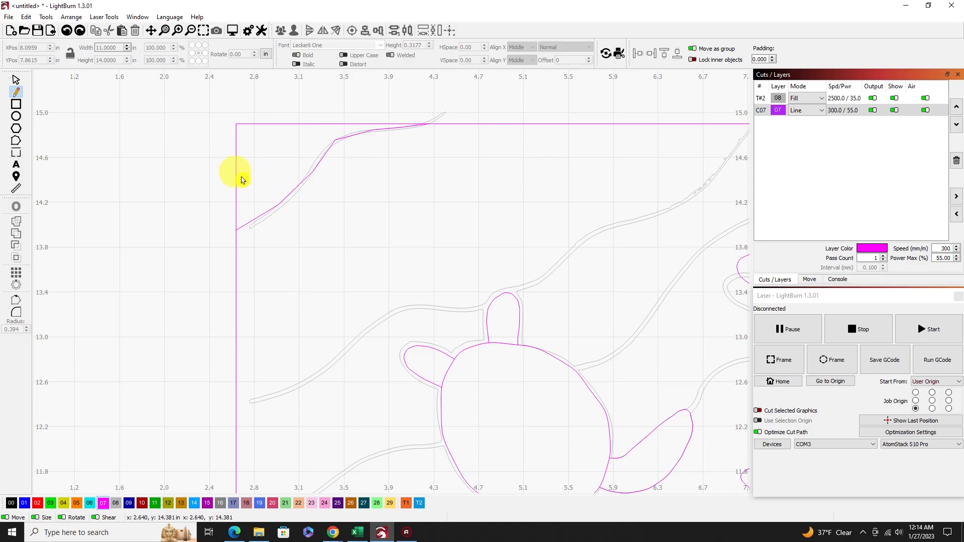
Smooth the segments of the corner wave line into curves by editing its nodes, and deselect it.
click(16, 141)
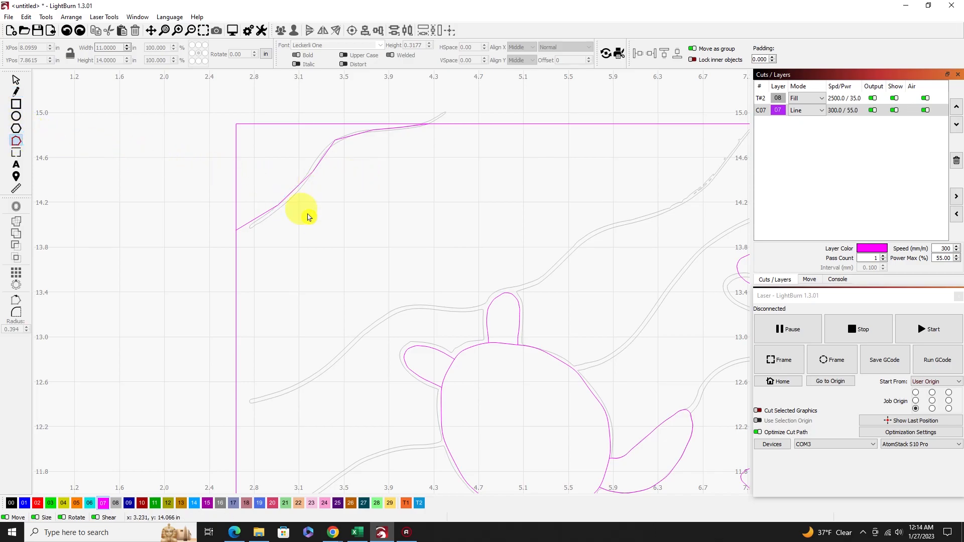
click(243, 225)
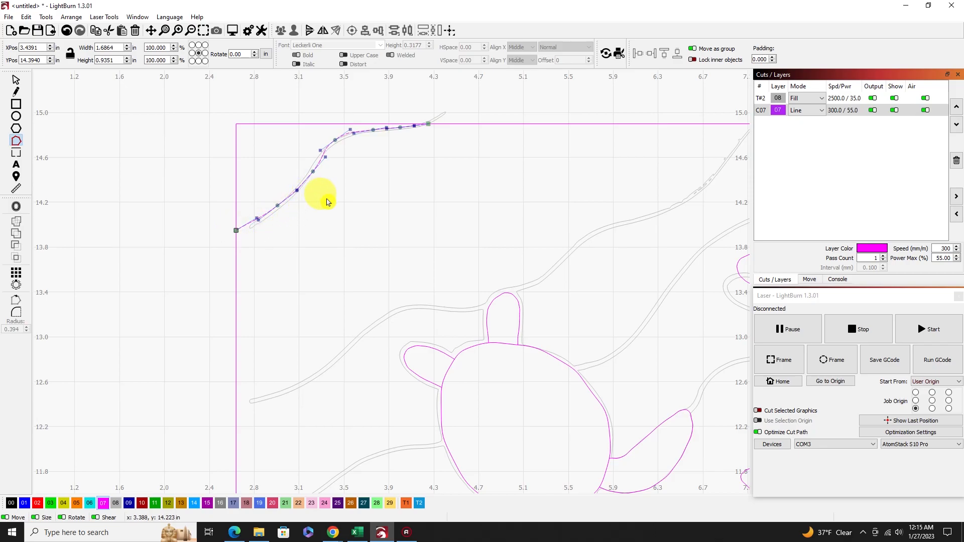
click(19, 79)
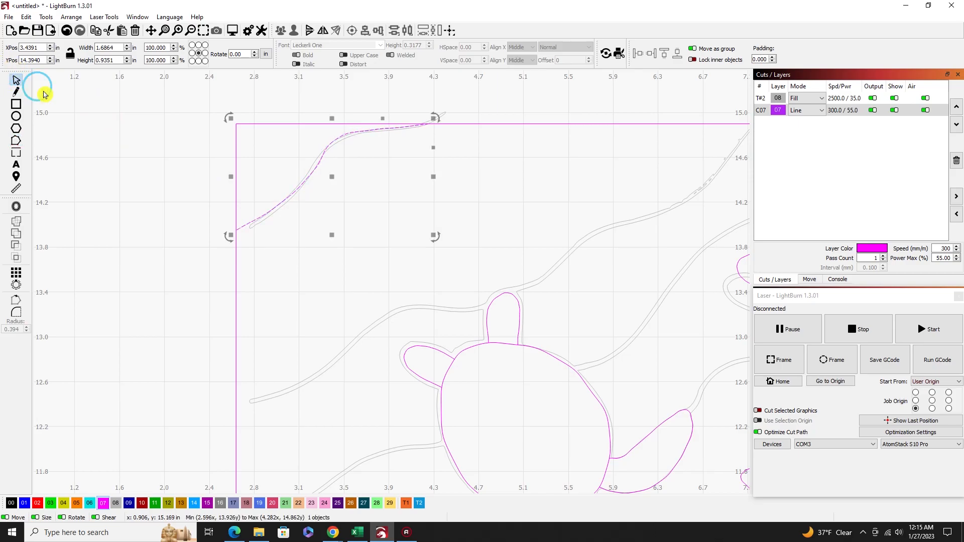
click(360, 157)
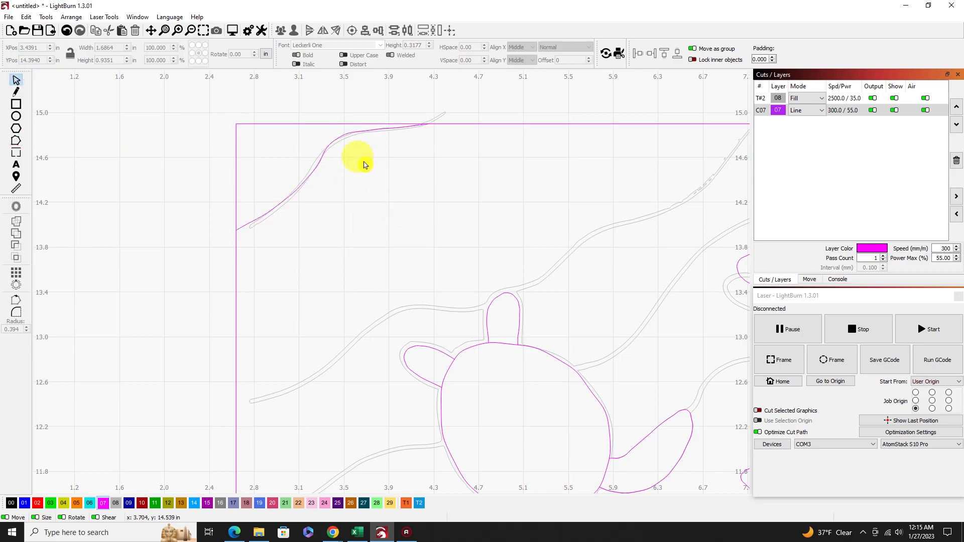
Delete the corner wave's original traced outline while the 07 Line layer is hidden, and show that layer again.
scroll(284, 146, up, 3)
scroll(284, 144, down, 2)
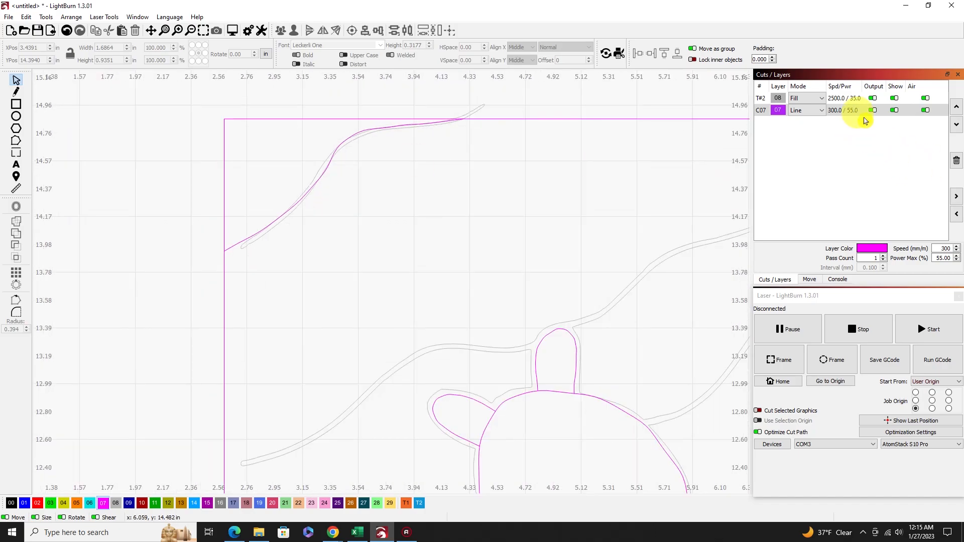
click(901, 113)
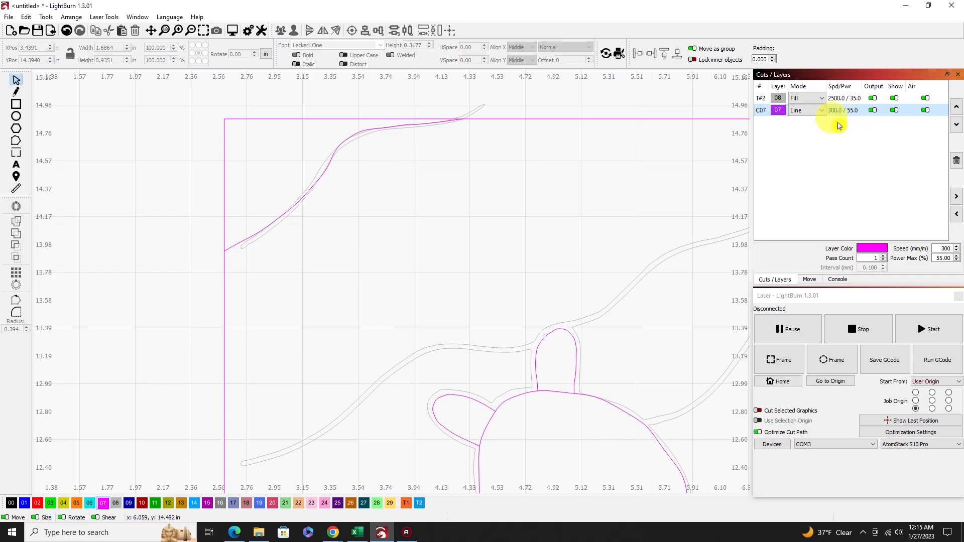
click(894, 110)
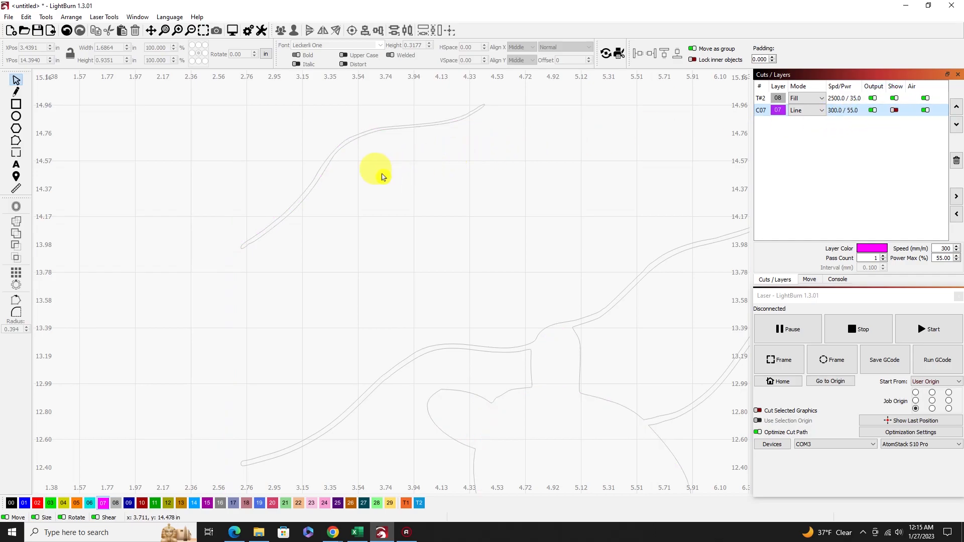
click(346, 135)
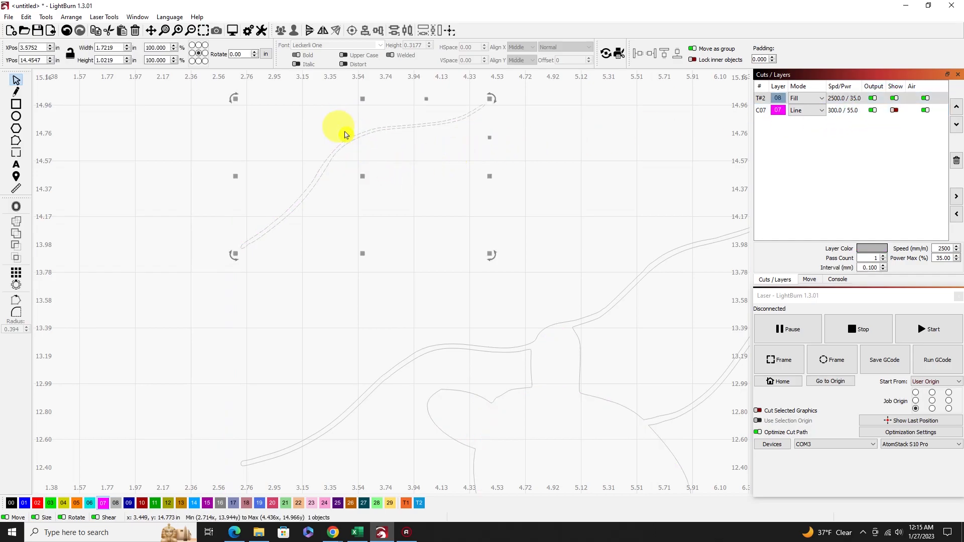
key(Delete)
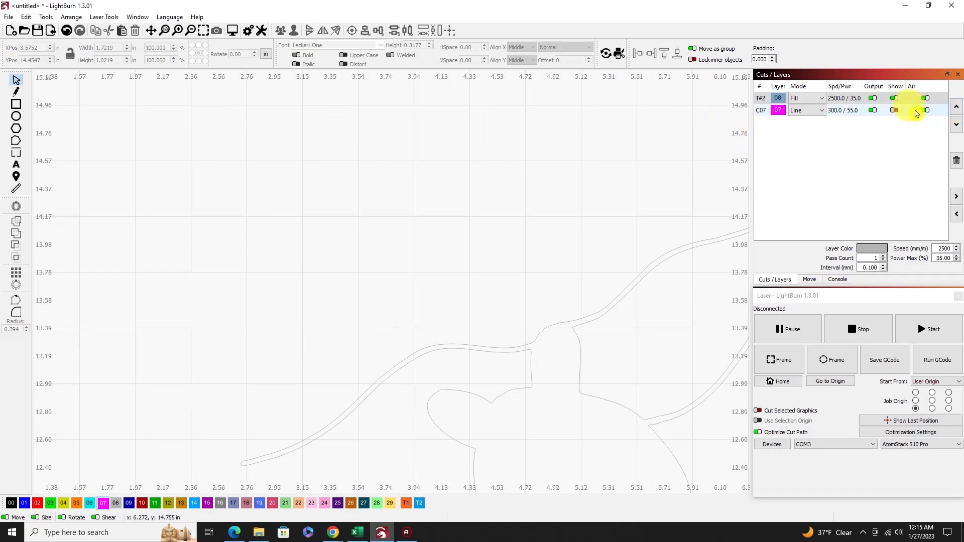
click(894, 110)
Trace the second wave with an open line about 4.55 by 2.47 in, from the frame's left edge across the first turtle's head to the top edge.
scroll(352, 168, down, 4)
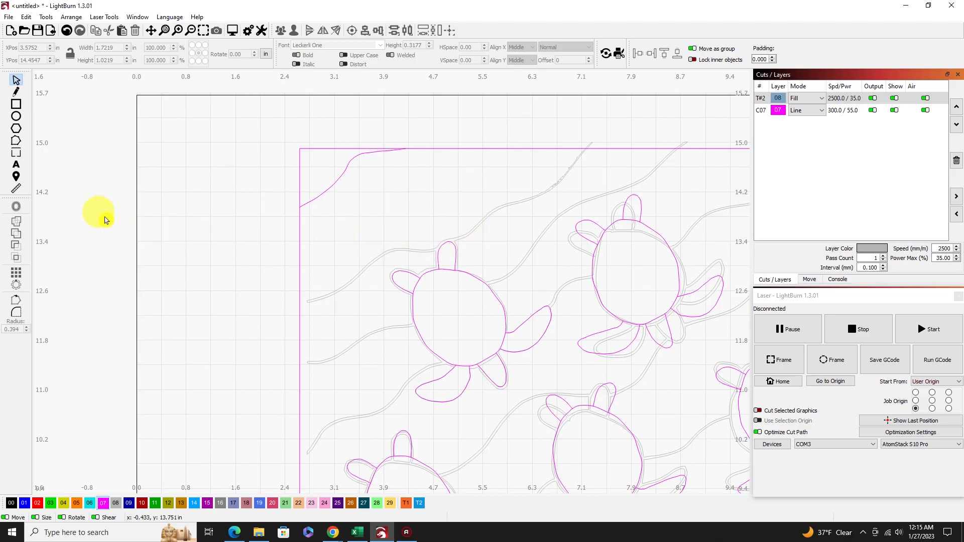
click(16, 92)
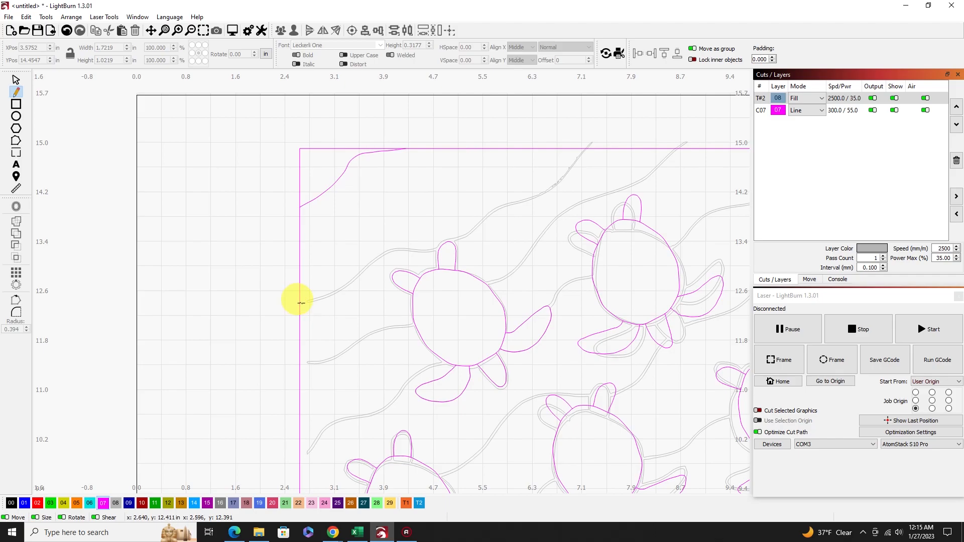
click(300, 302)
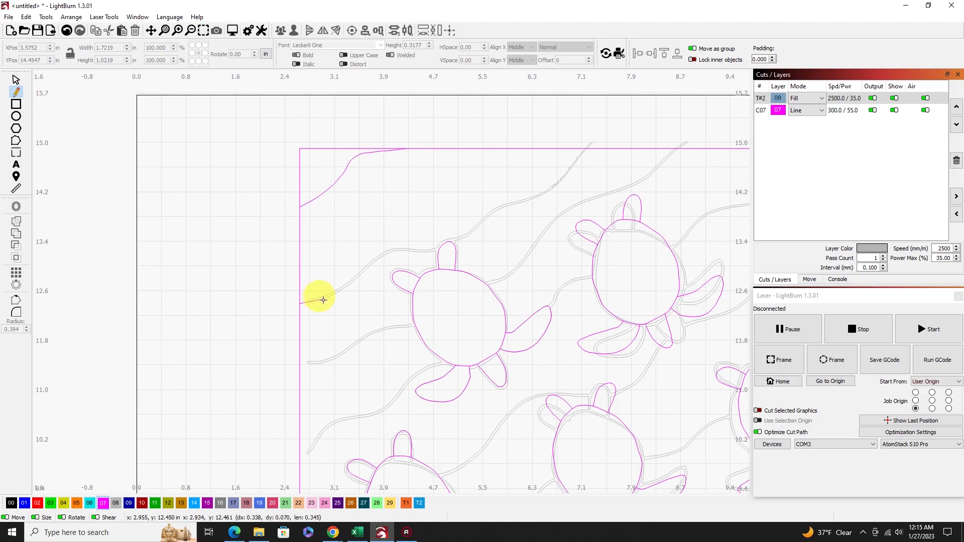
click(372, 259)
click(405, 247)
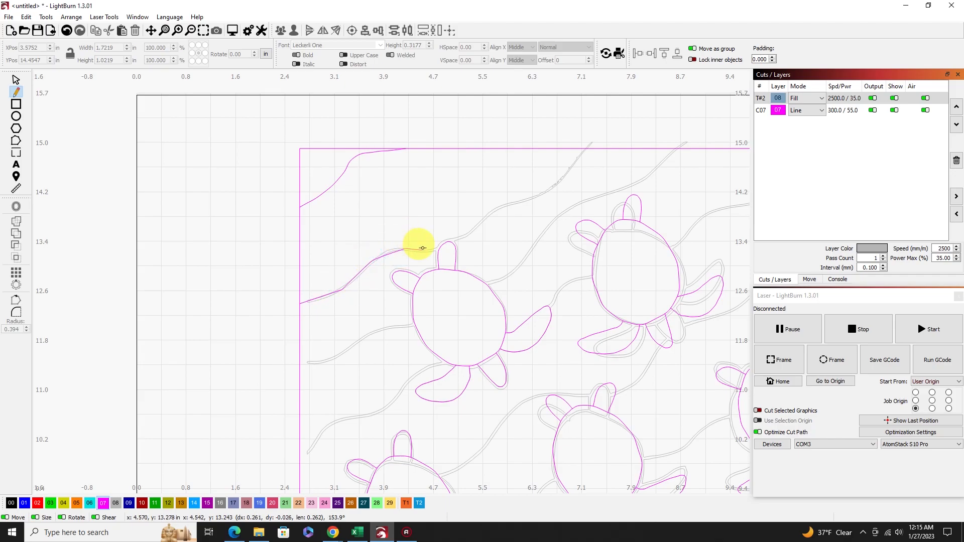
click(433, 251)
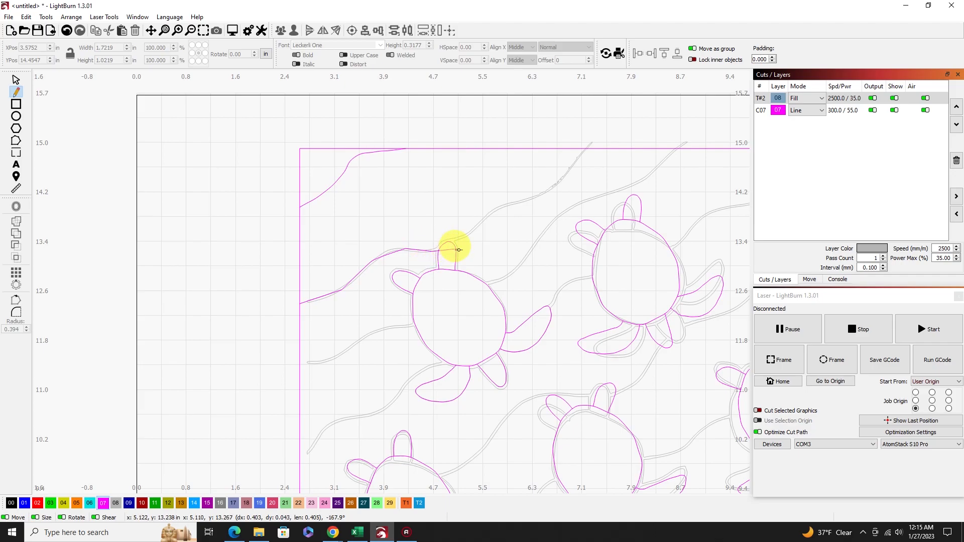
click(466, 248)
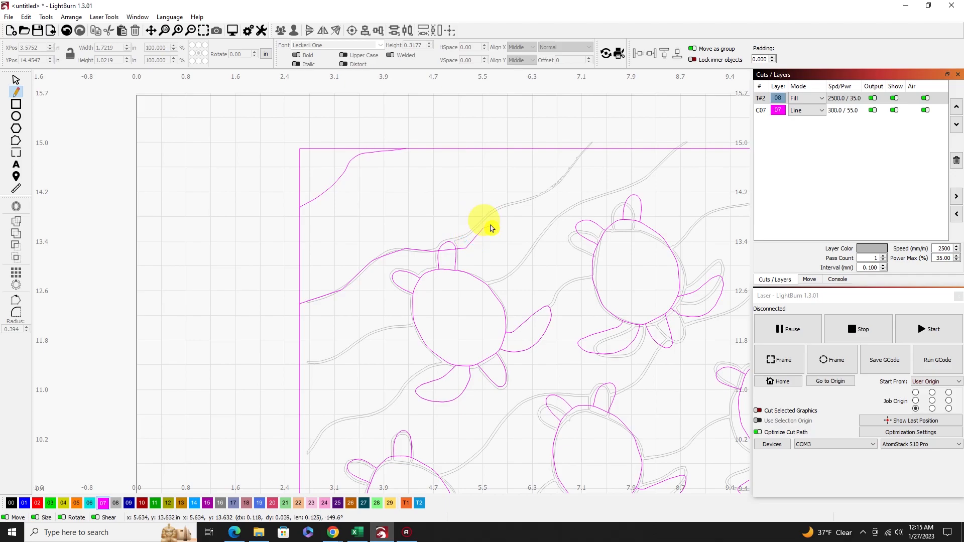
click(502, 206)
click(523, 198)
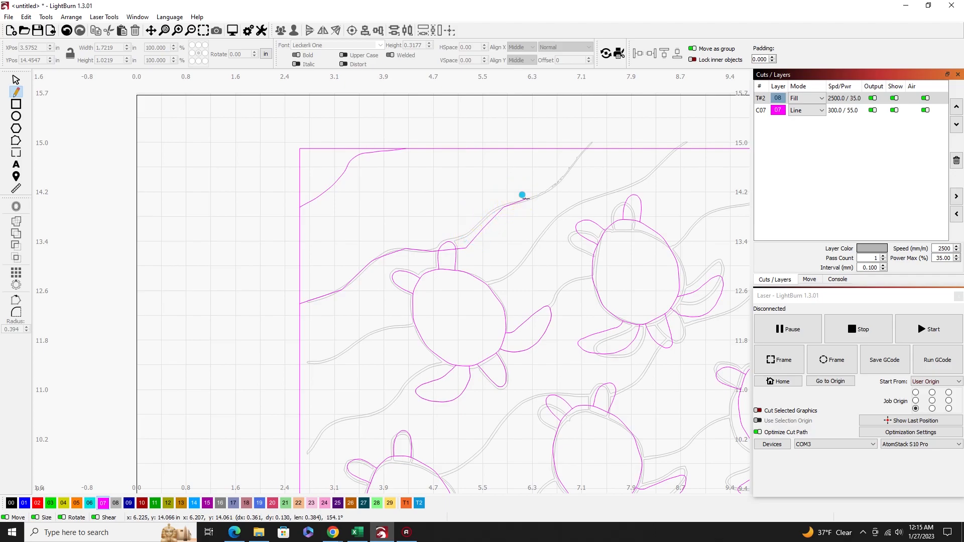
click(550, 188)
click(569, 169)
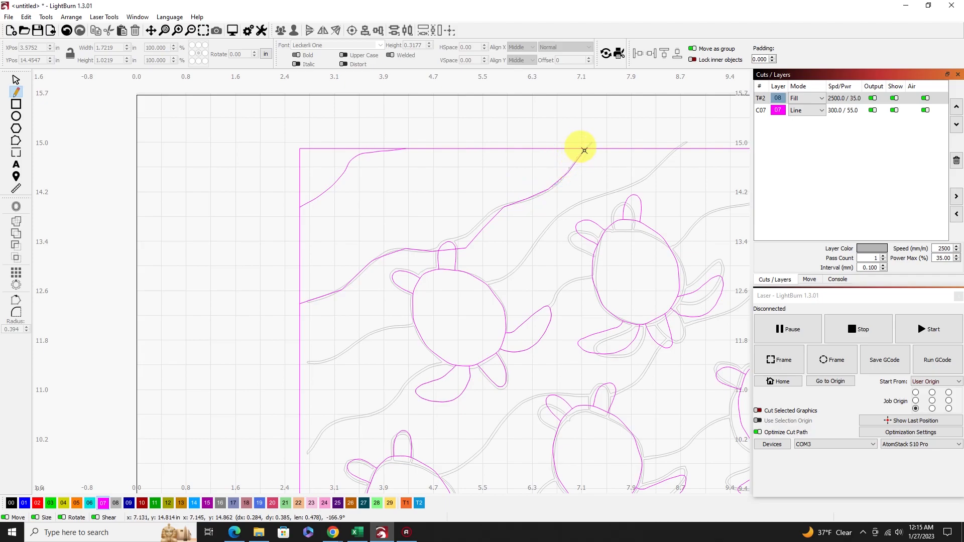
click(584, 150)
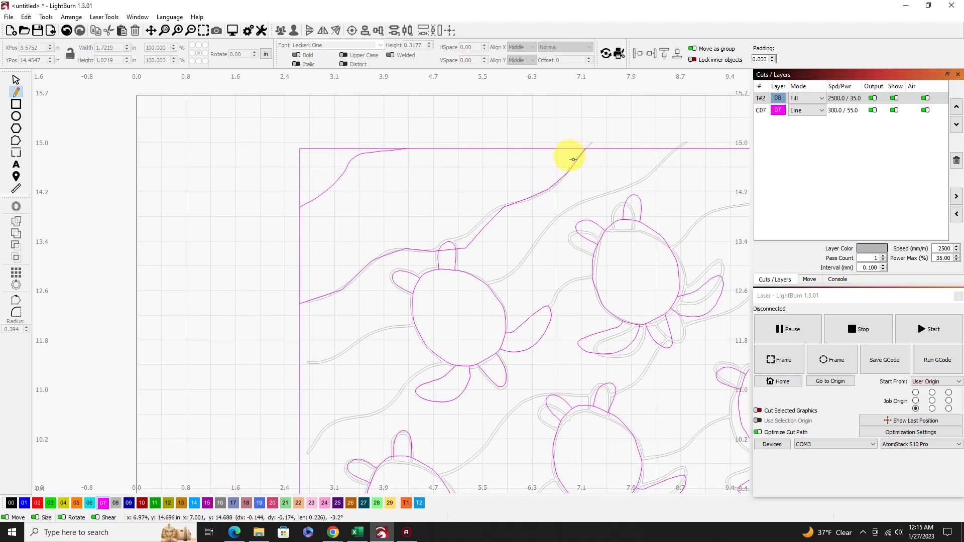
right_click(544, 173)
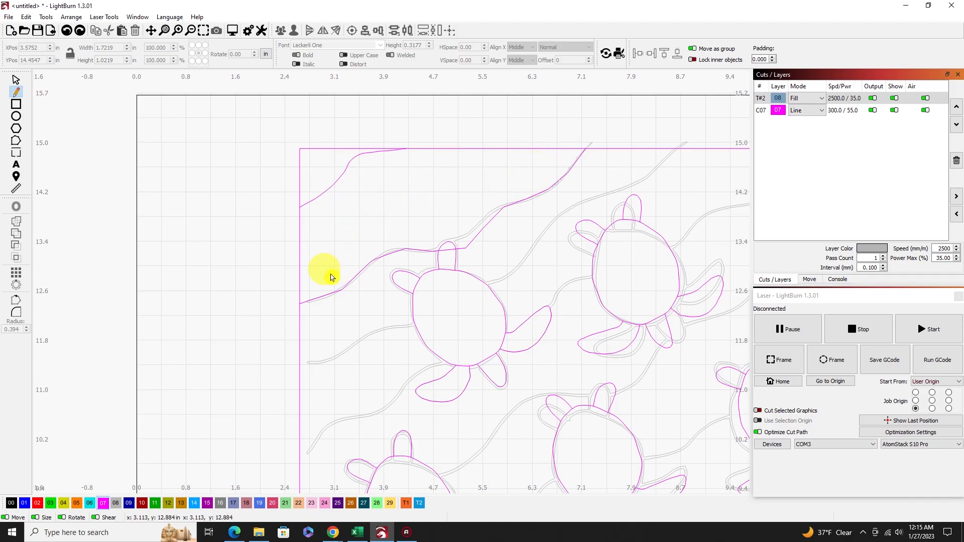
Smooth all segments of the second wave line into curves by editing its nodes, and deselect it.
click(16, 142)
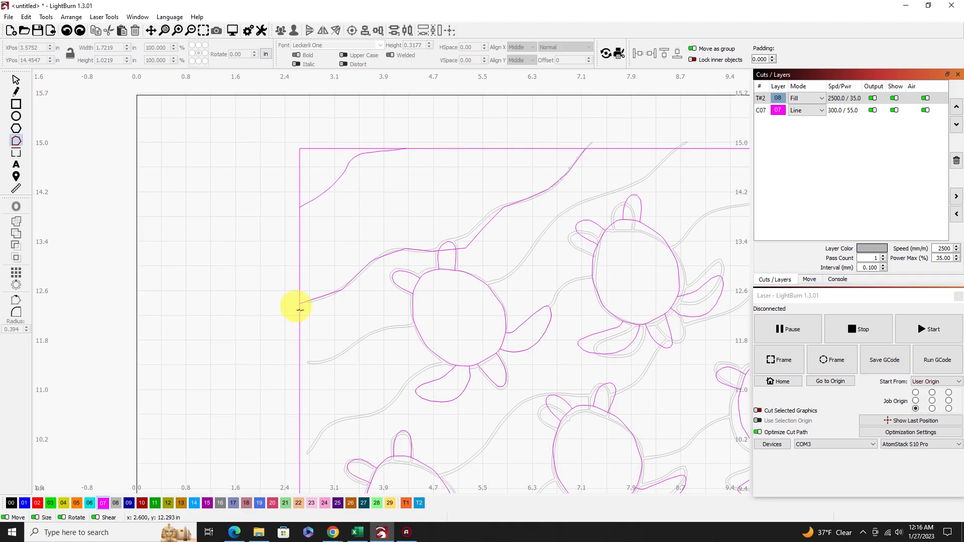
click(322, 296)
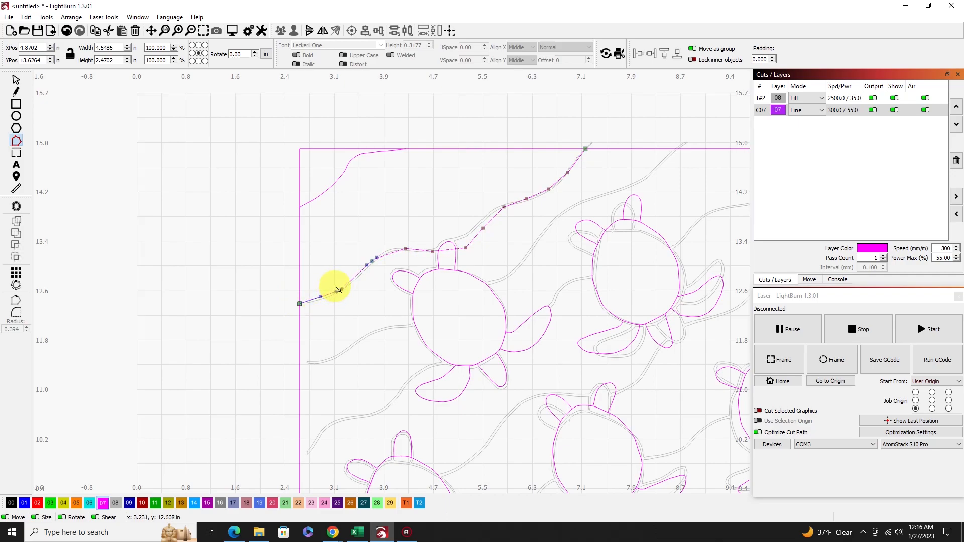
key(s)
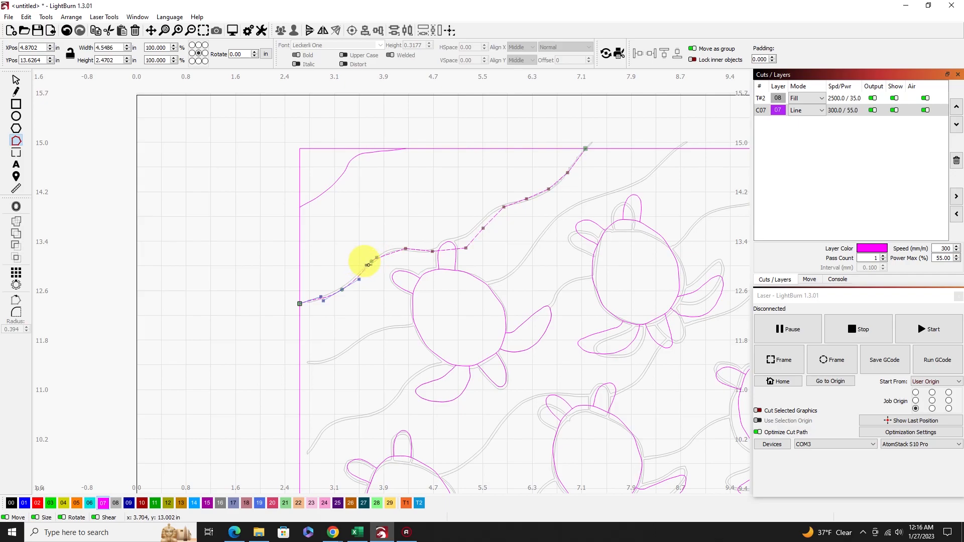
scroll(368, 264, up, 2)
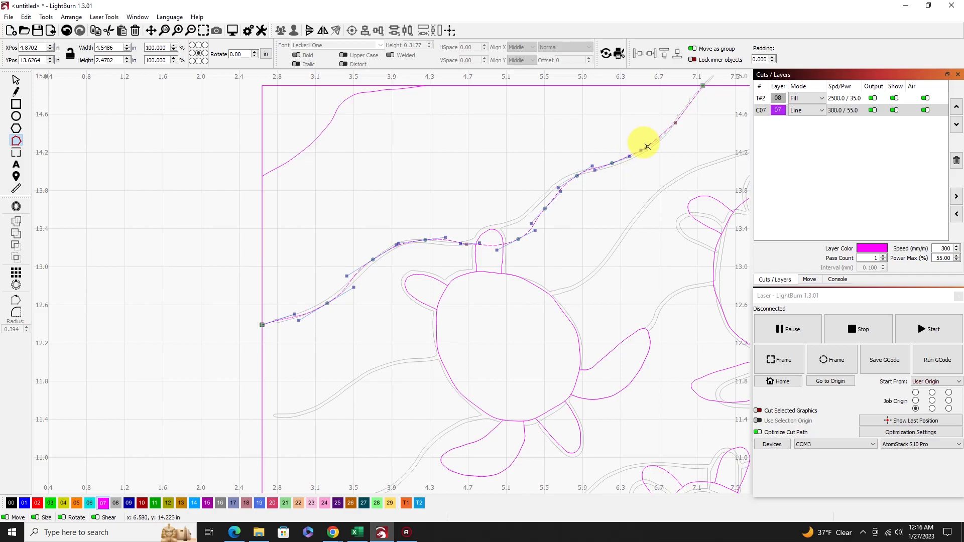
click(692, 106)
click(702, 86)
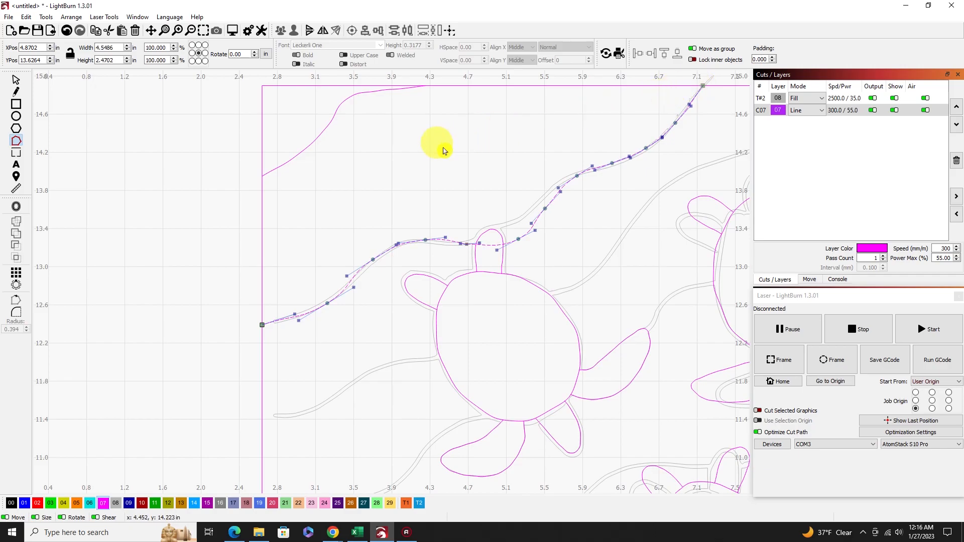
click(15, 81)
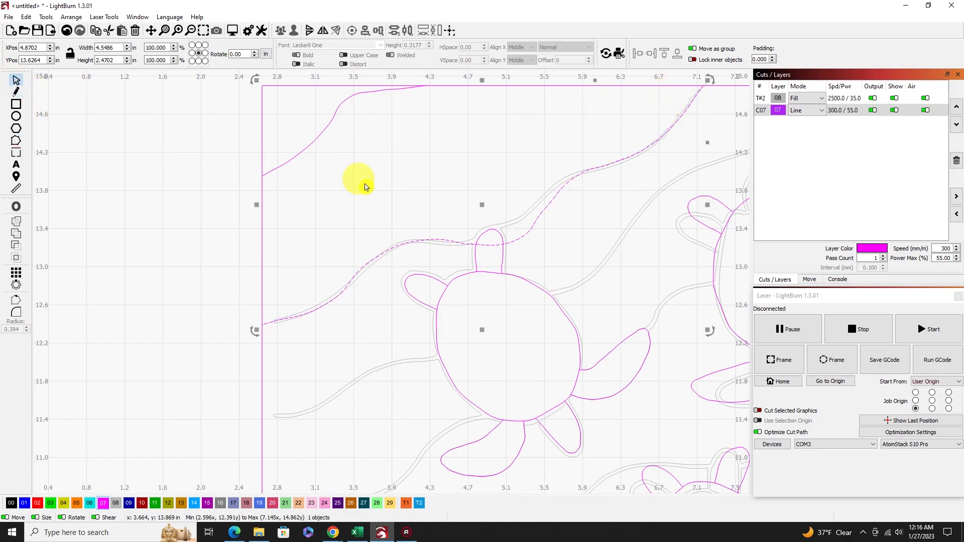
click(364, 188)
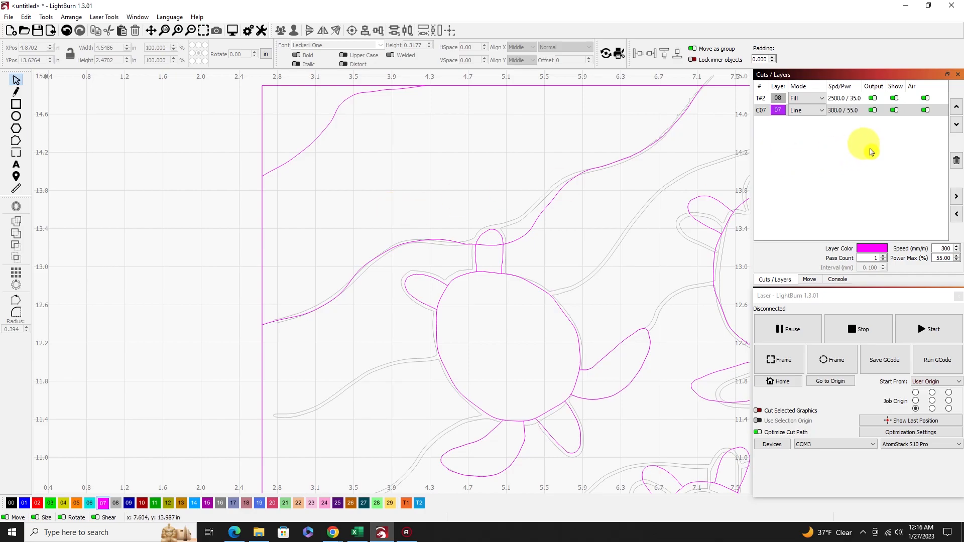
scroll(598, 207, down, 1)
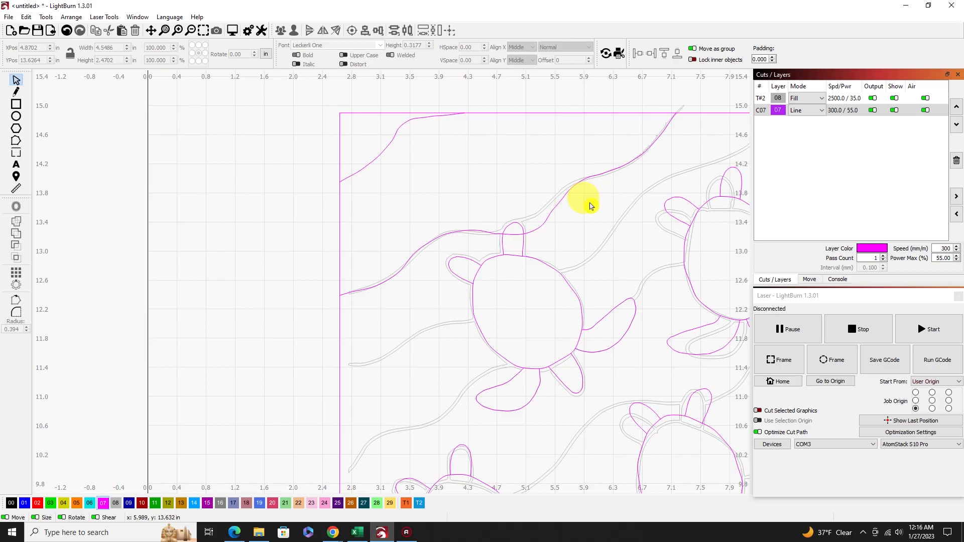
click(894, 111)
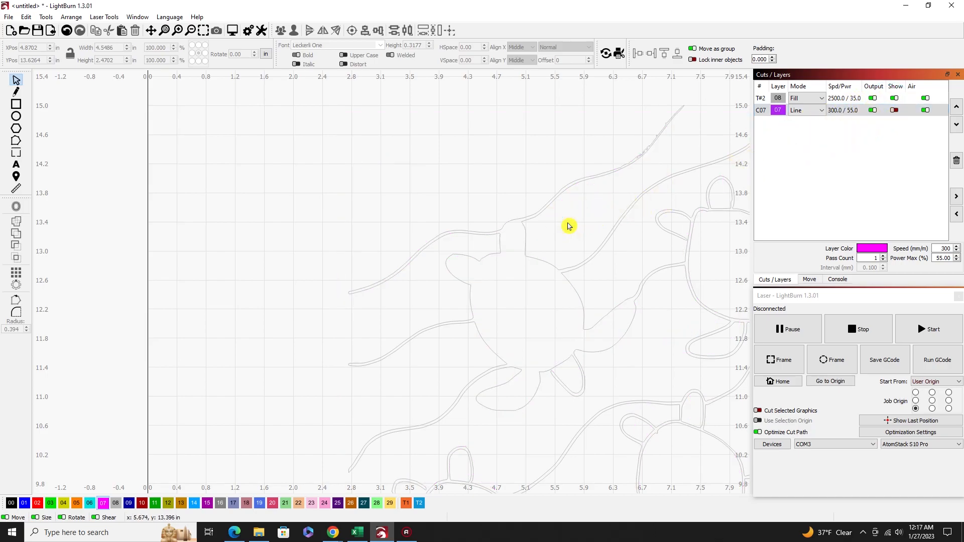
click(540, 200)
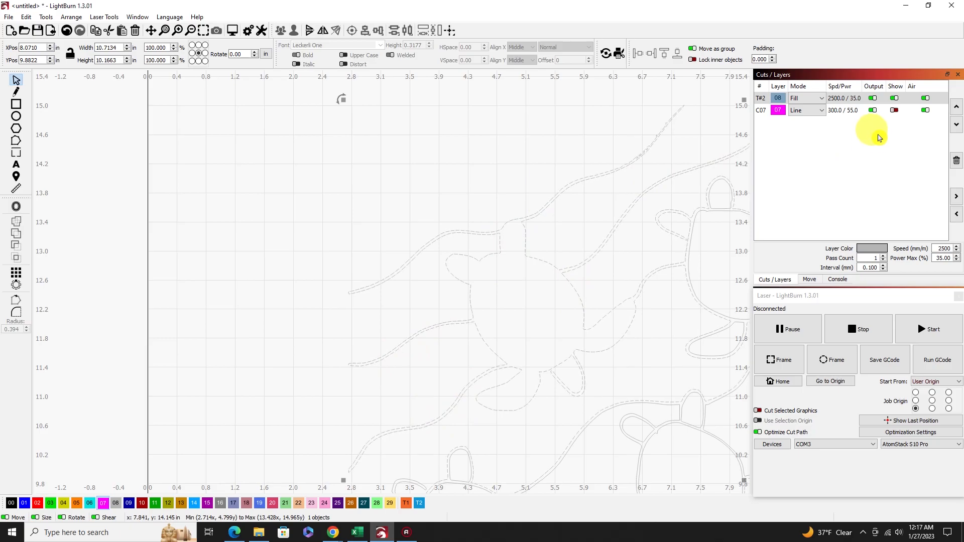
click(894, 110)
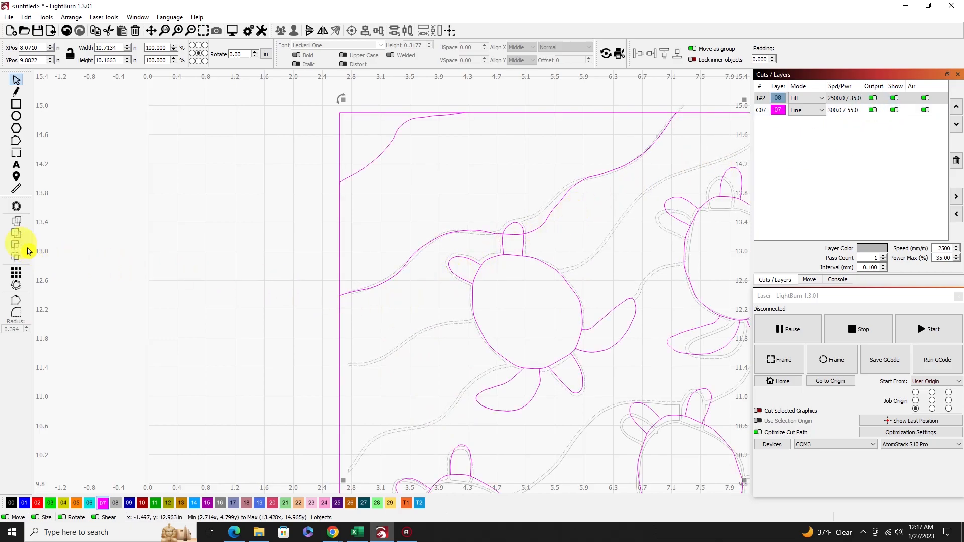
Trace the third wave with an open line about 6.03 by 3.42 in, from the frame's left edge across the first turtle's body to the top edge.
click(15, 94)
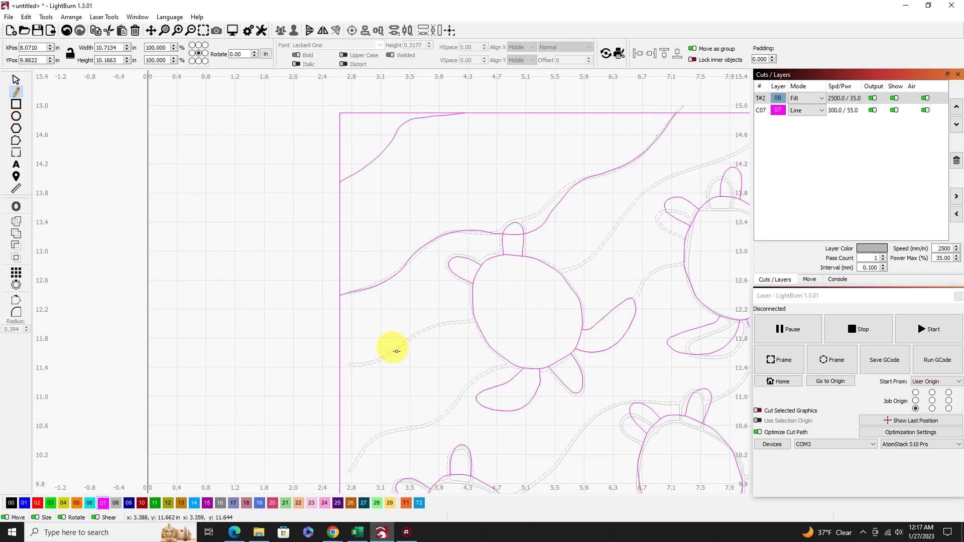
click(340, 365)
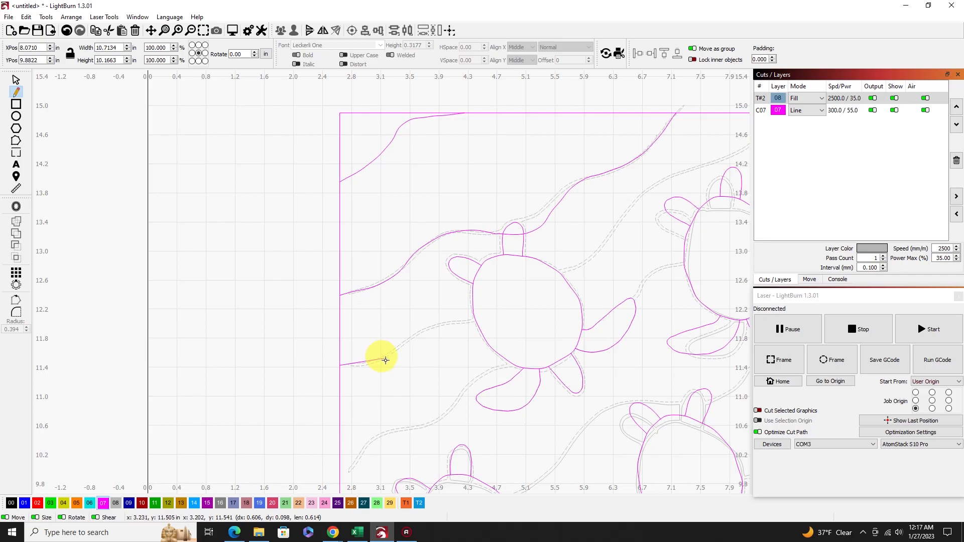
click(428, 328)
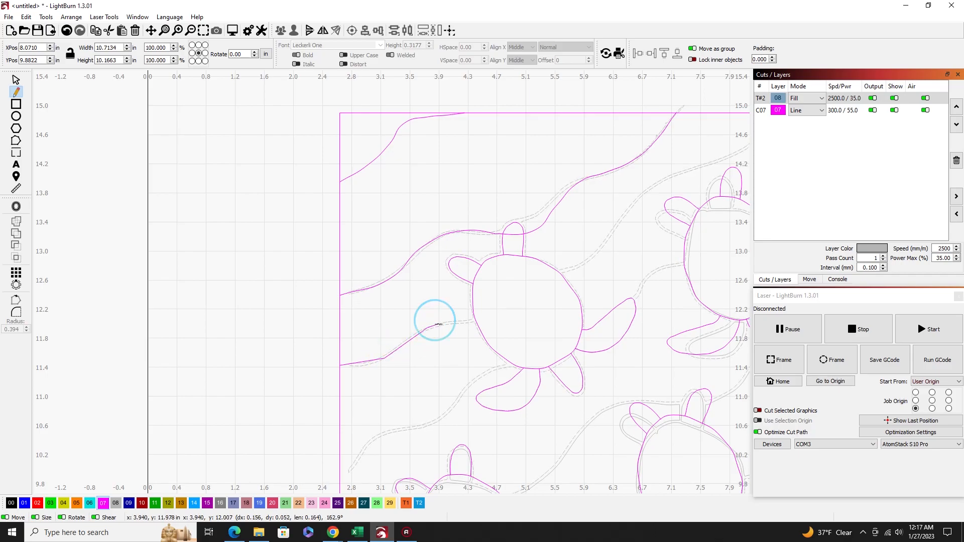
click(515, 307)
click(560, 277)
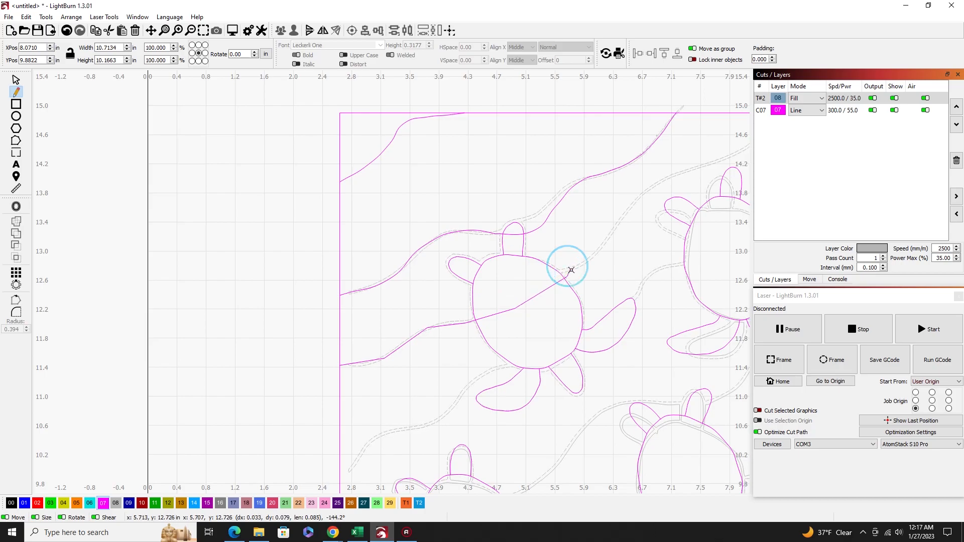
click(603, 246)
click(636, 201)
click(682, 171)
drag(681, 160, 463, 261)
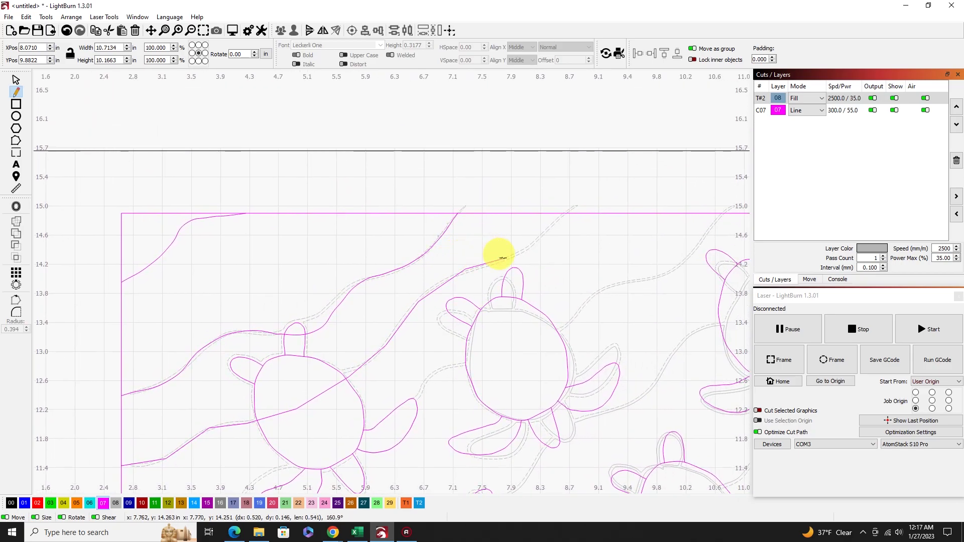
click(503, 257)
click(539, 242)
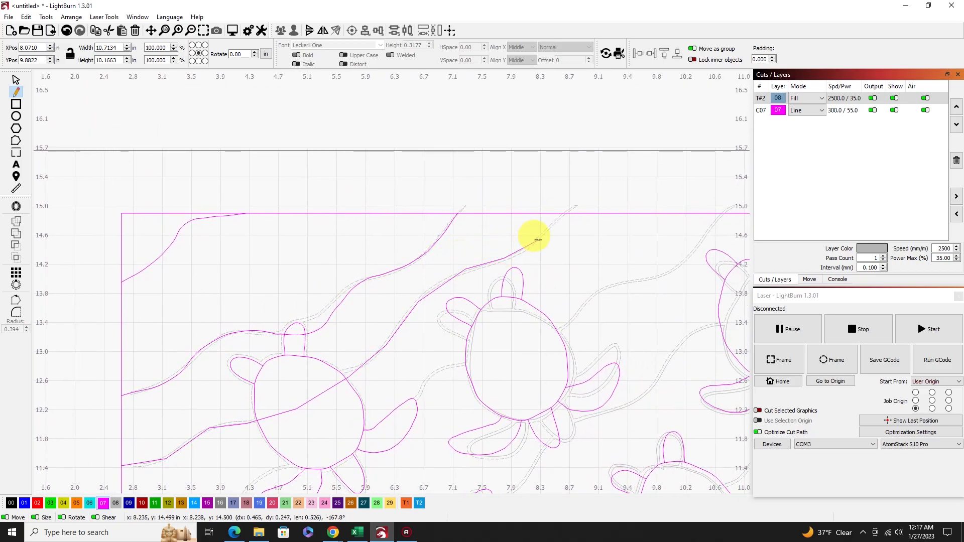
click(566, 214)
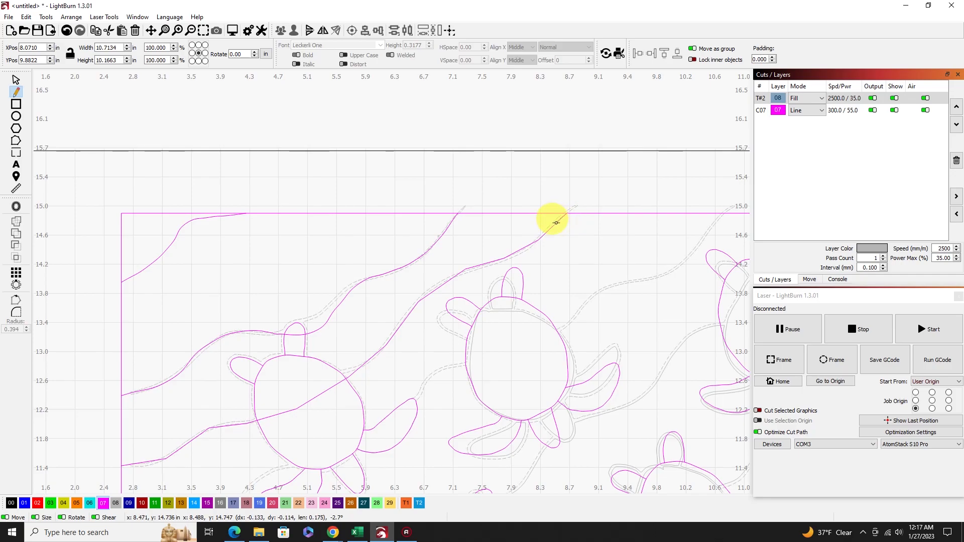
key(Escape)
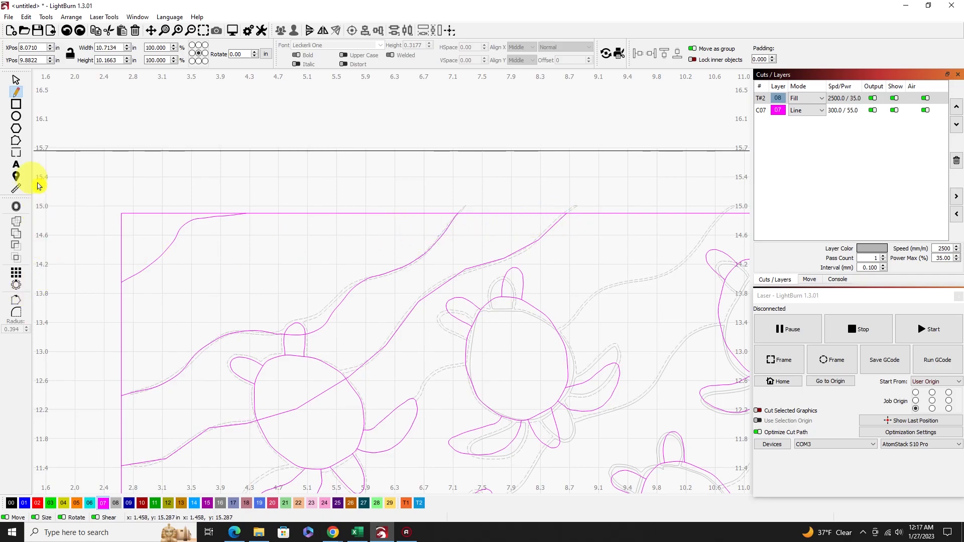
Deselect the traced outline and hide the 08 Fill layer so only the redrawn lines are displayed.
click(13, 144)
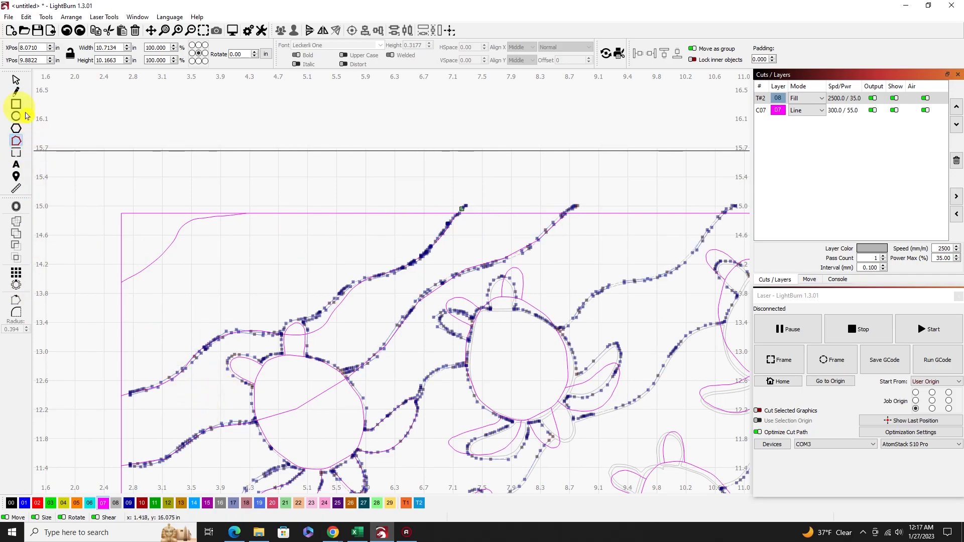
click(15, 80)
scroll(250, 296, down, 1)
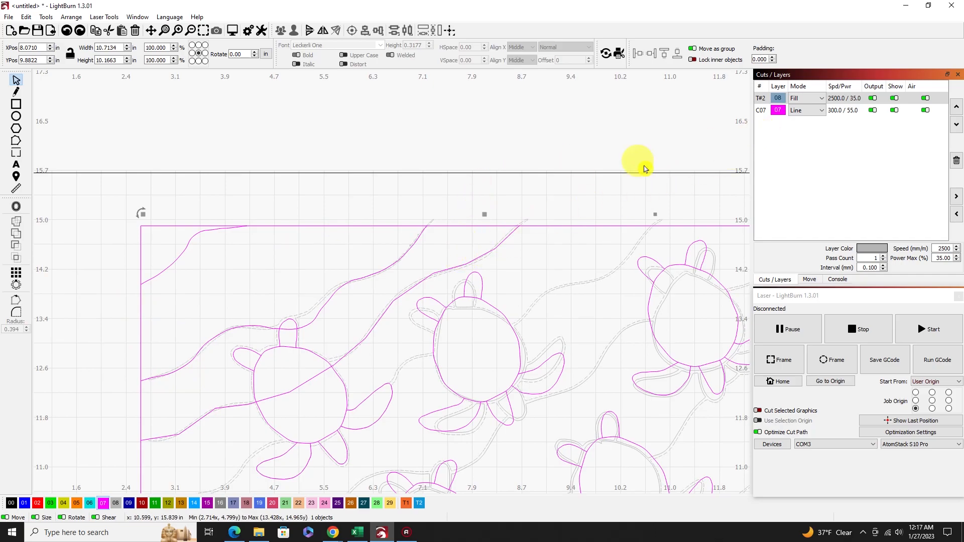
click(581, 241)
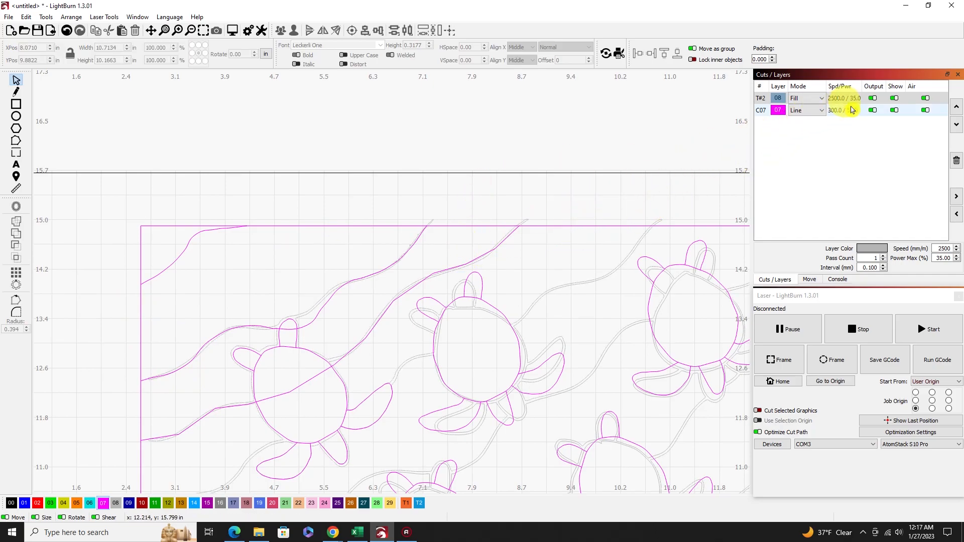
scroll(271, 361, down, 2)
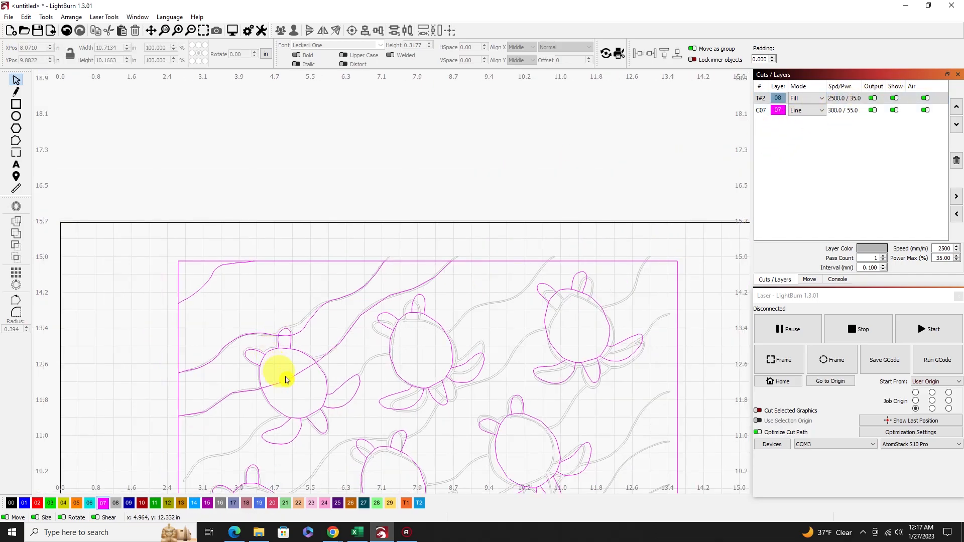
click(894, 98)
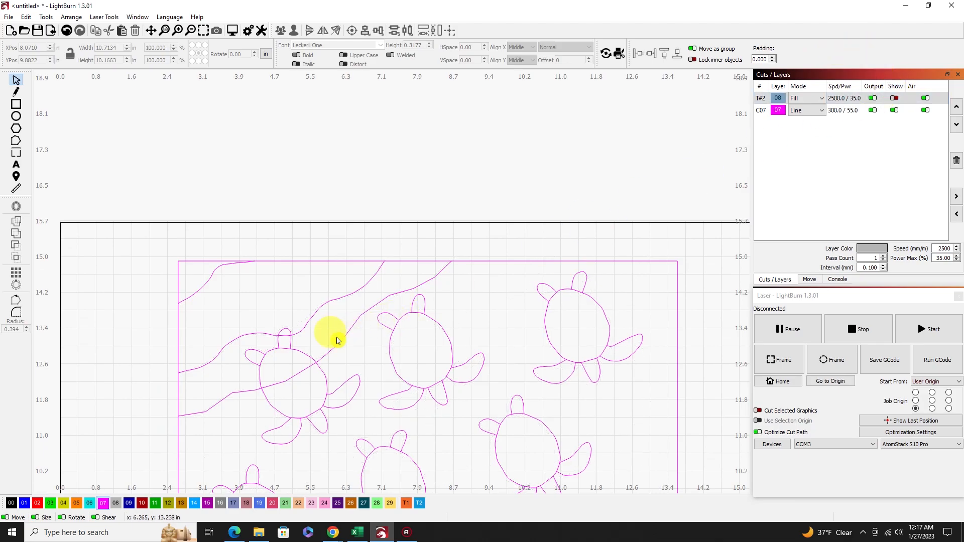
Smooth the segments of the third wave line into curves along its whole length by editing its nodes.
click(15, 141)
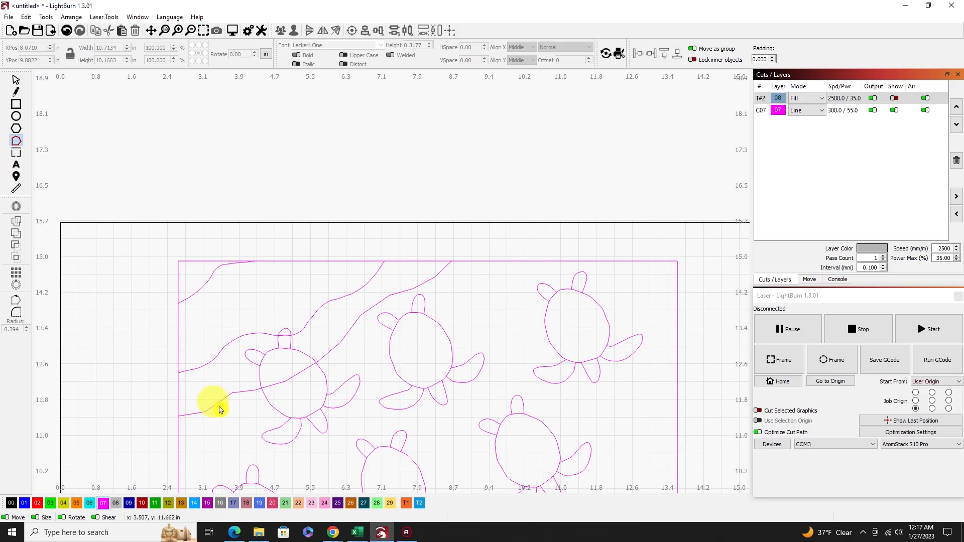
right_click(204, 404)
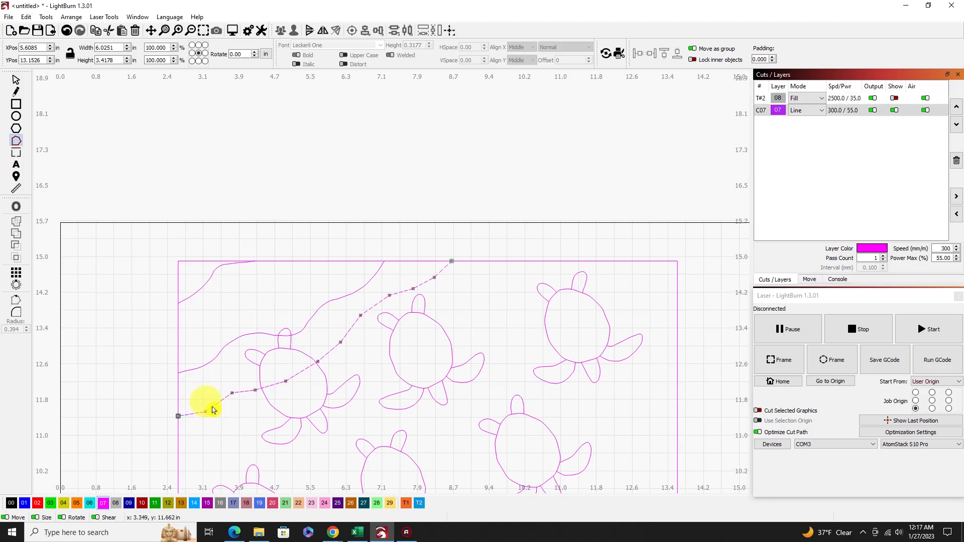
click(204, 32)
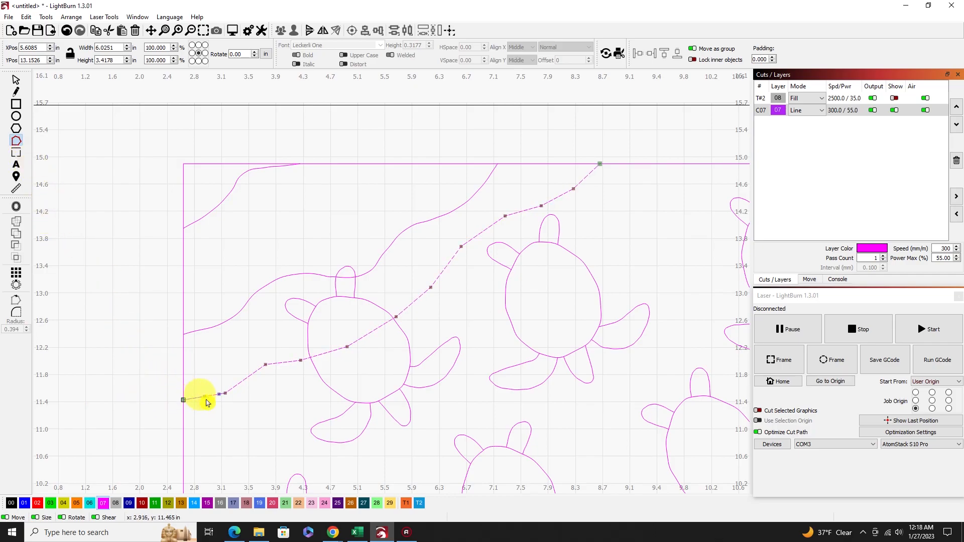
drag(225, 395, 295, 363)
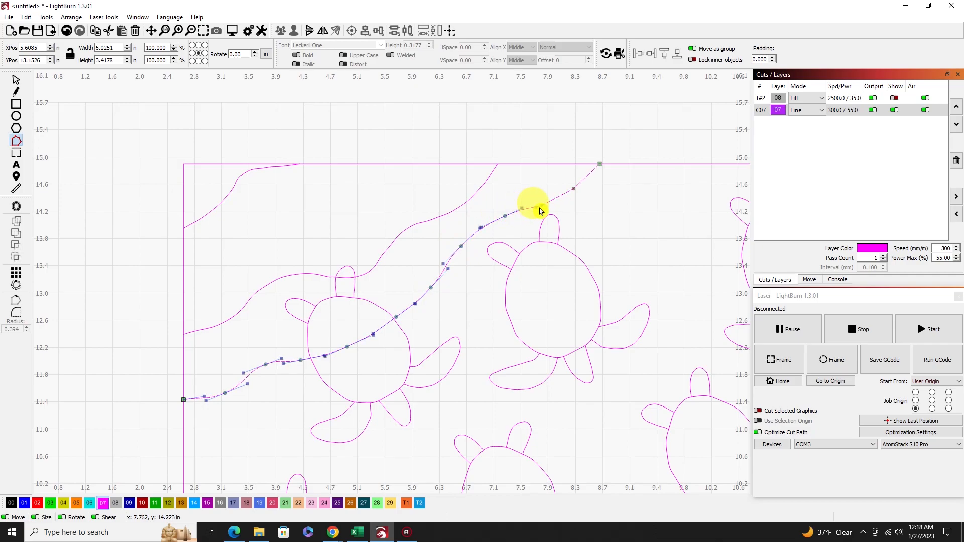
drag(541, 209, 602, 169)
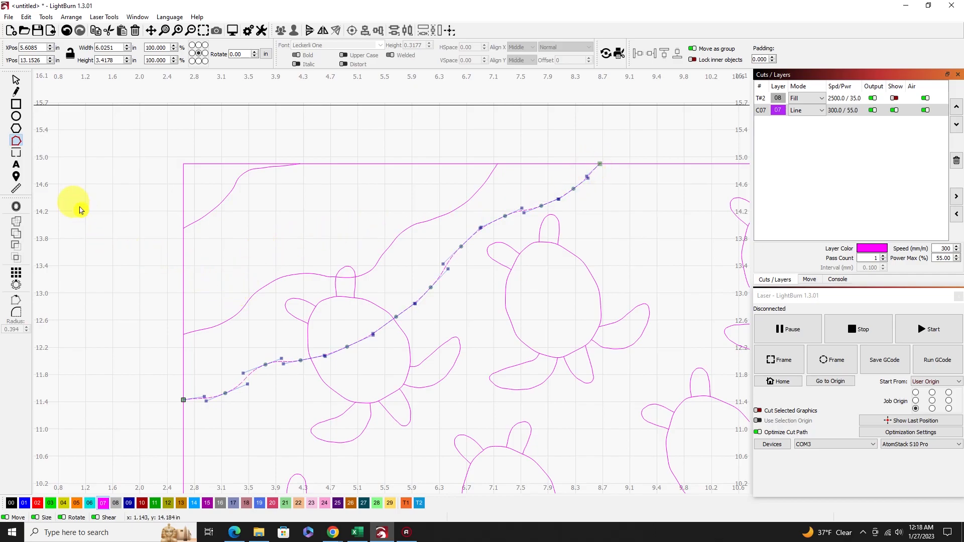
click(15, 82)
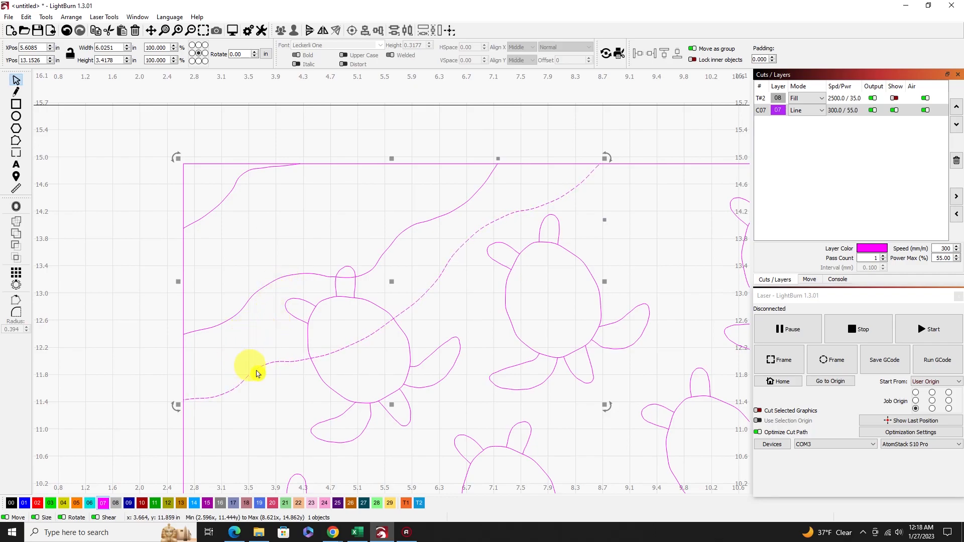
Rework the third wave's segment between the frame's left edge and the first turtle into a gentler curve, and deselect the line.
click(16, 141)
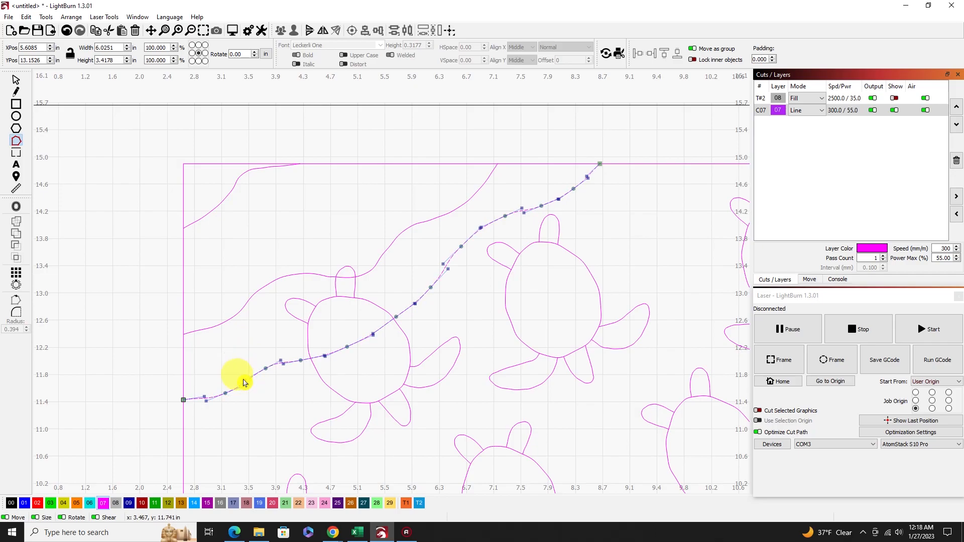
double_click(245, 382)
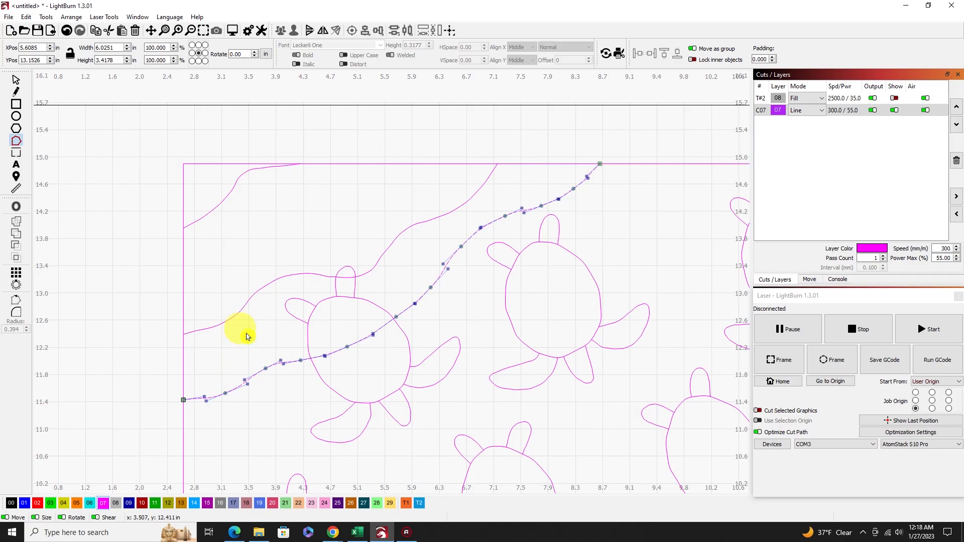
click(16, 79)
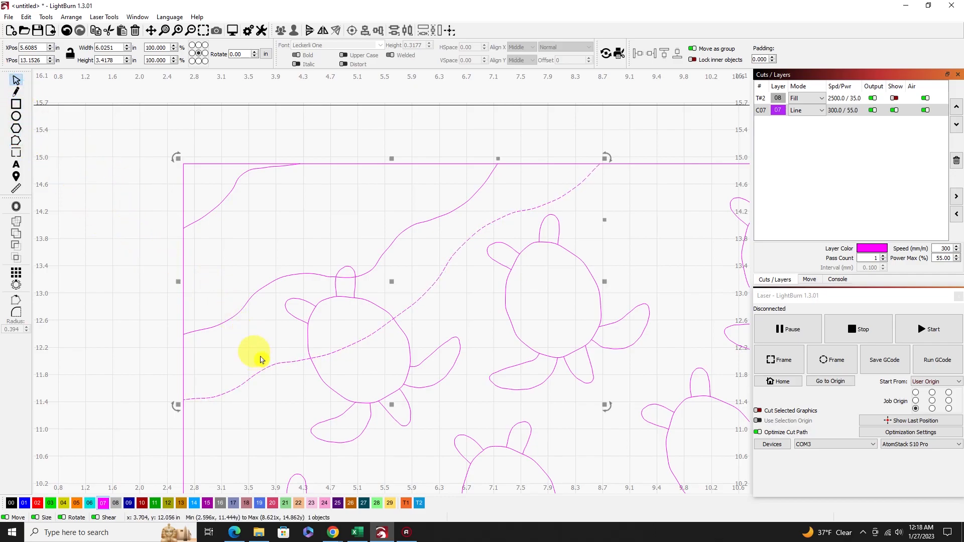
click(253, 347)
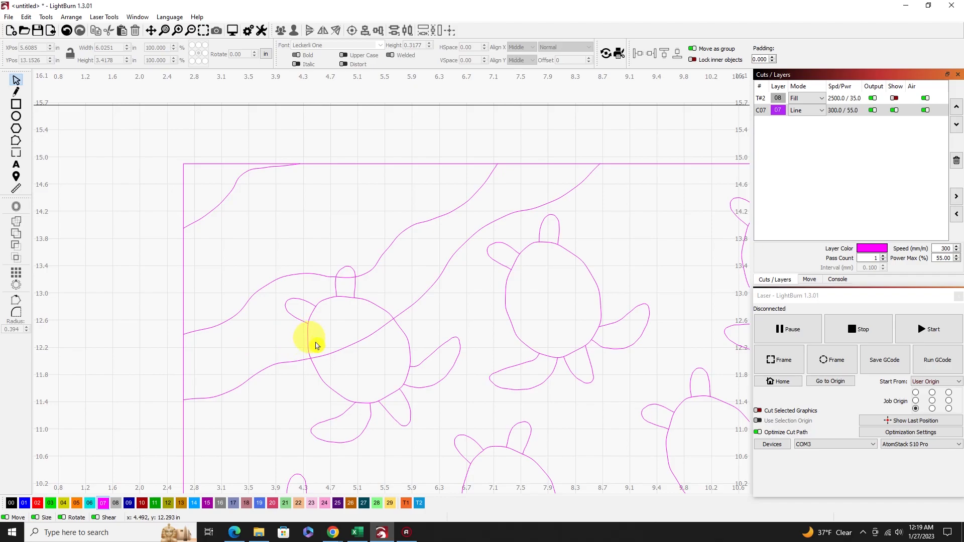
Open the second wave line for node editing where it crosses the first turtle's head.
scroll(384, 356, down, 1)
scroll(384, 356, down, 1)
scroll(385, 357, up, 3)
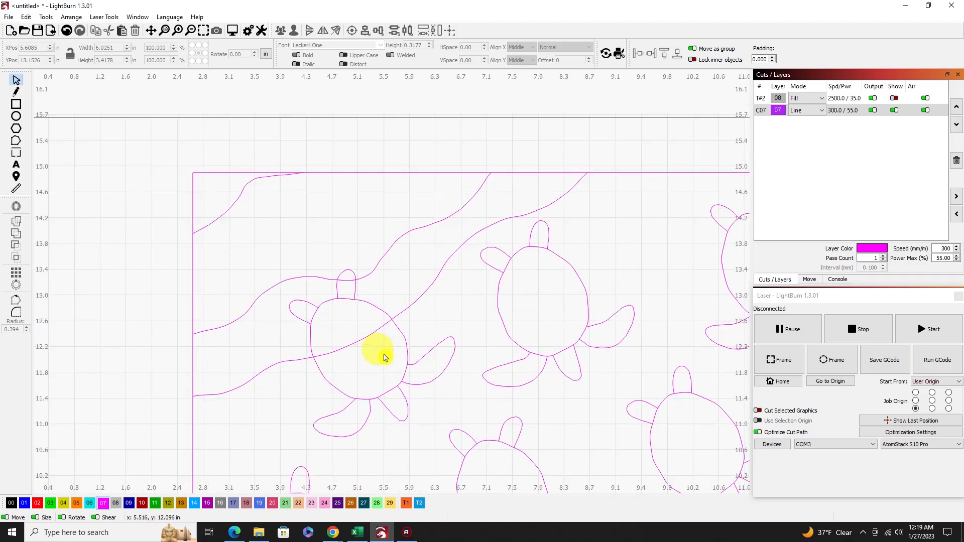
scroll(385, 358, up, 2)
scroll(322, 312, down, 1)
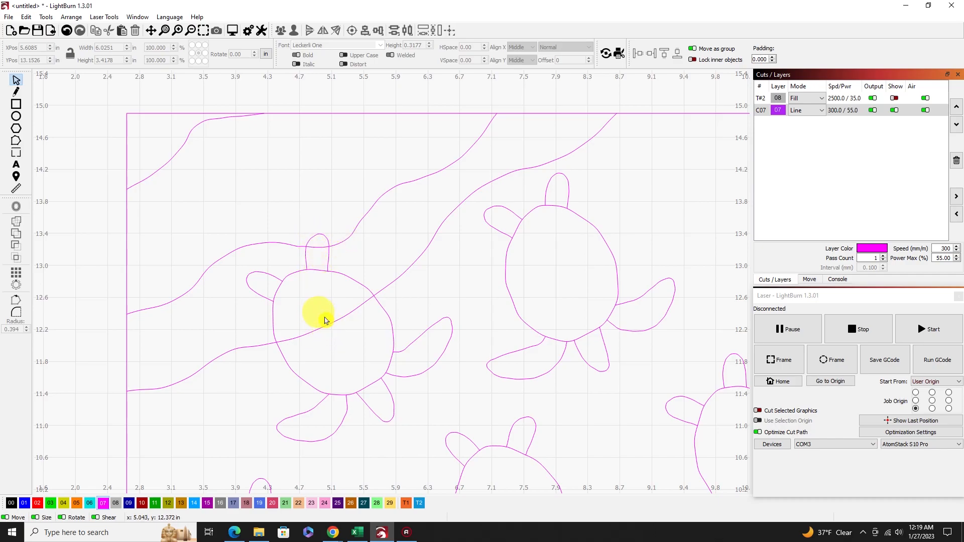
scroll(281, 240, up, 3)
scroll(285, 245, up, 3)
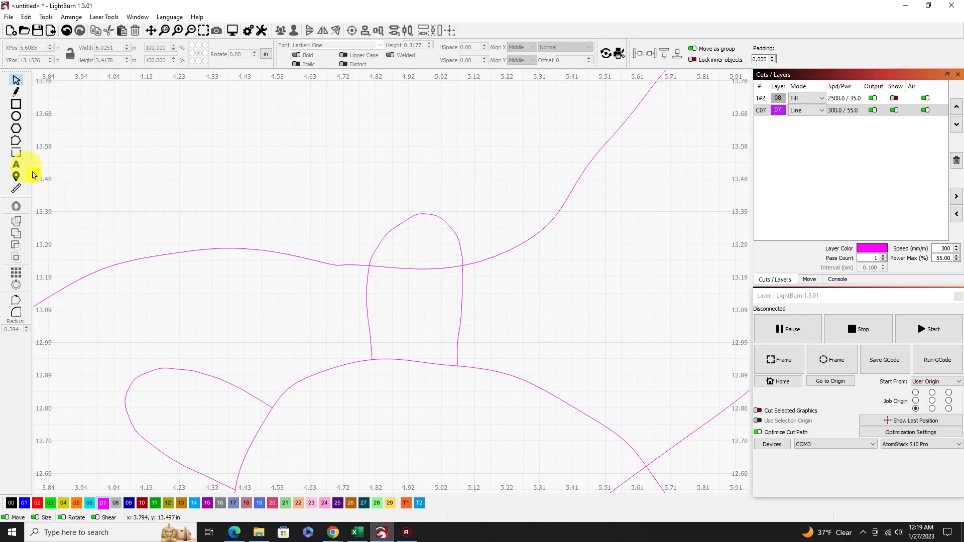
click(18, 141)
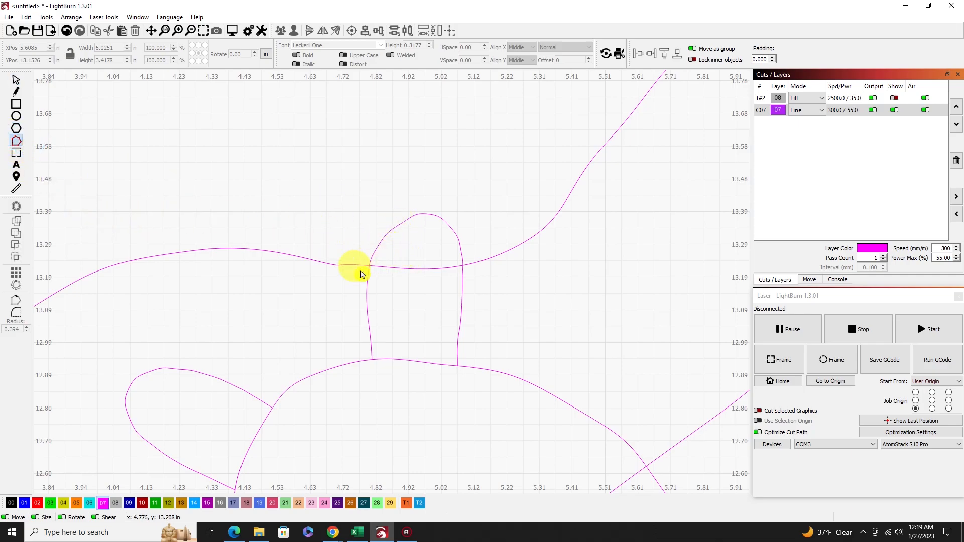
click(404, 267)
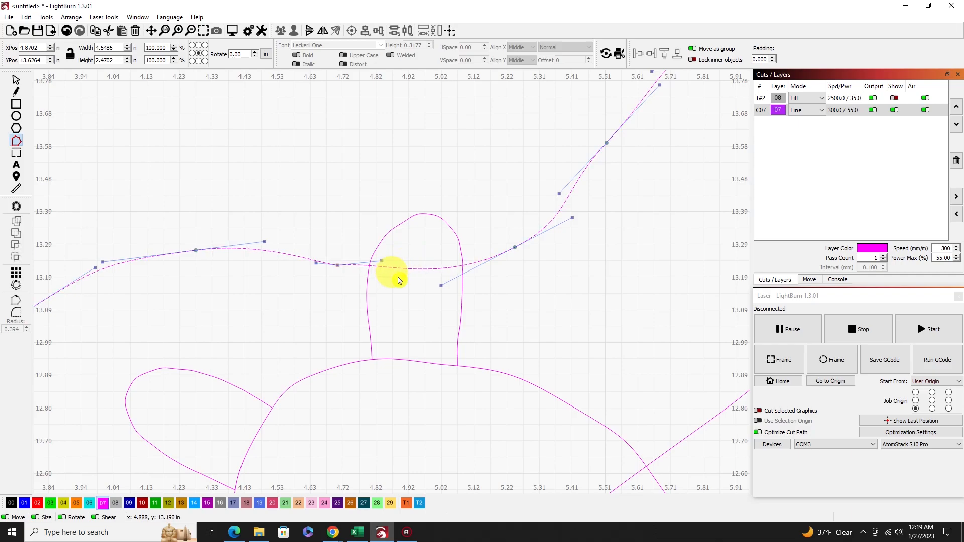
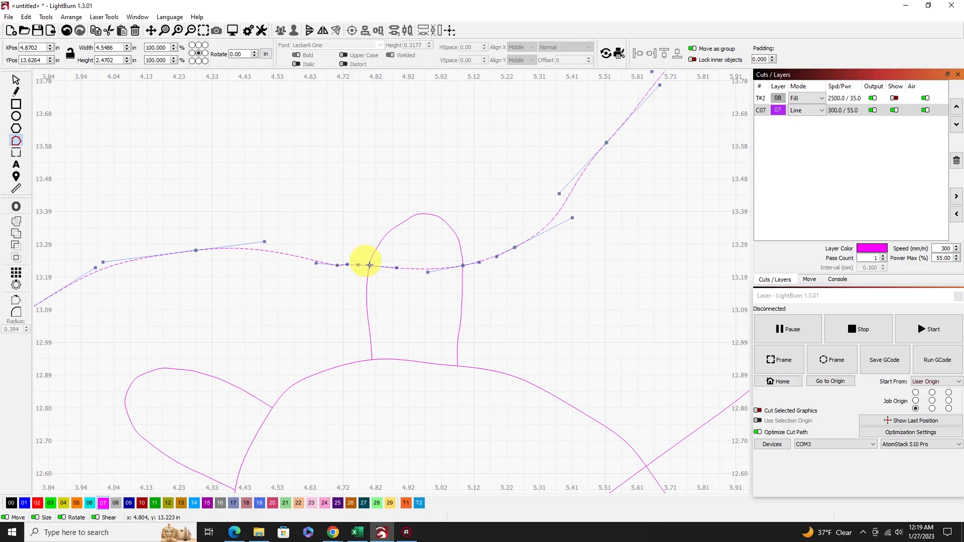
Break the second wave line at both sides of the first turtle's head and delete the piece inside the head.
key(Escape)
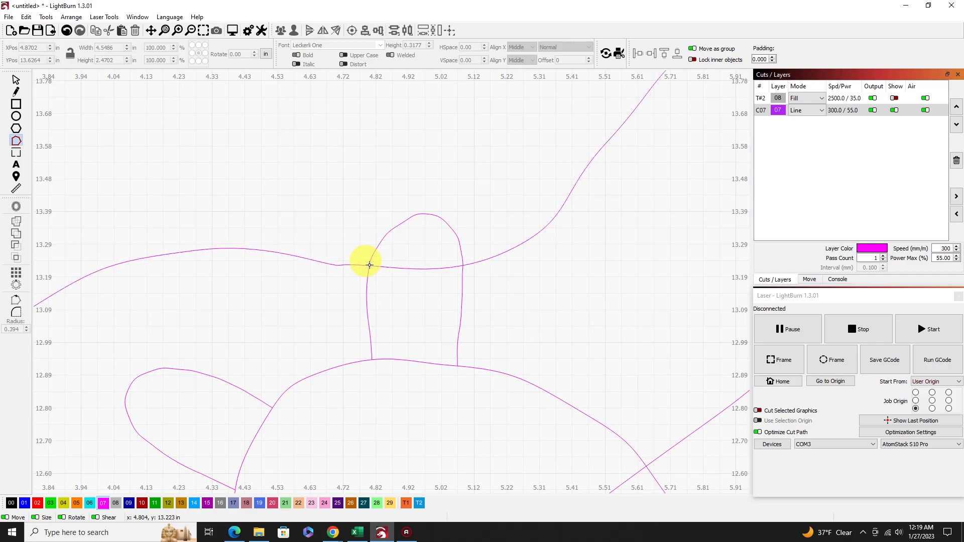
click(437, 268)
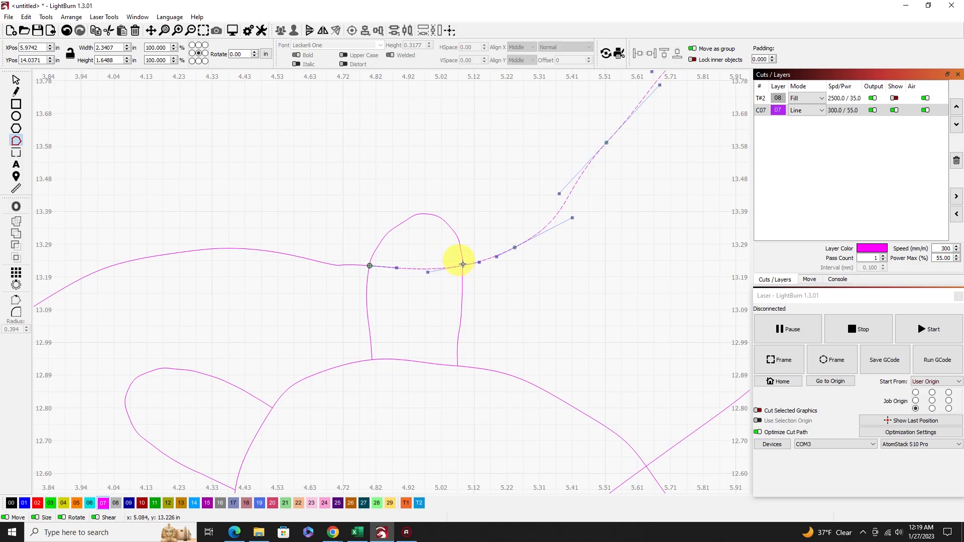
key(Escape)
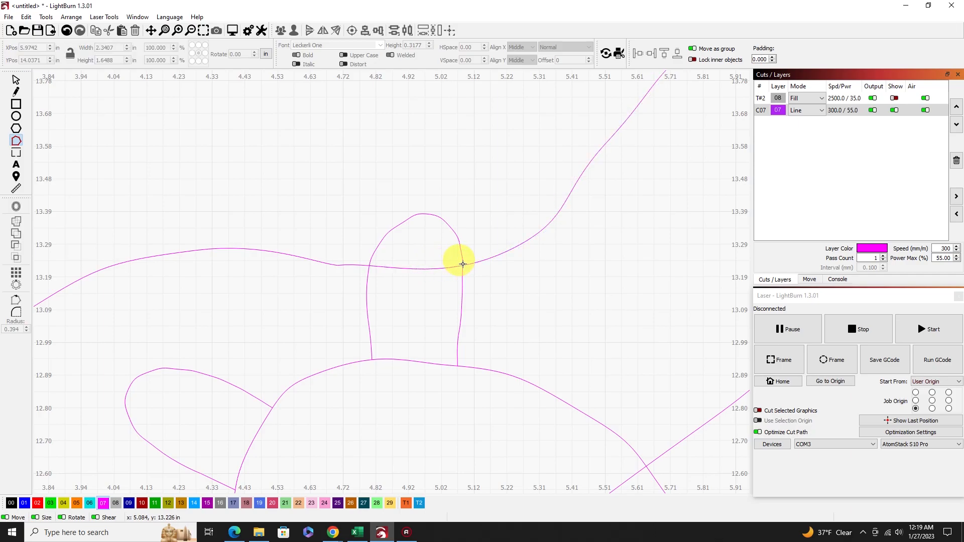
click(15, 79)
click(409, 263)
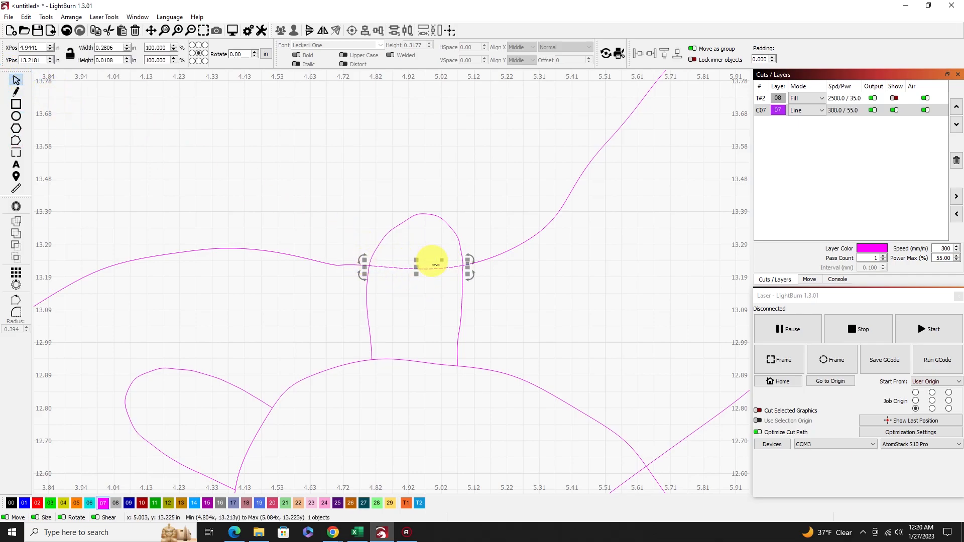
key(Delete)
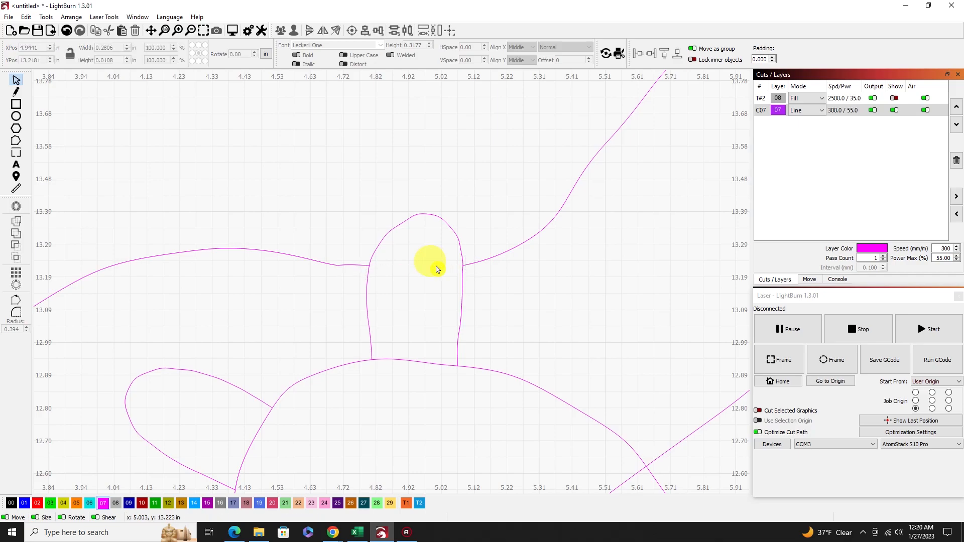
Break the third wave line at both edges of the first turtle's shell and delete the piece inside the shell.
scroll(405, 305, down, 5)
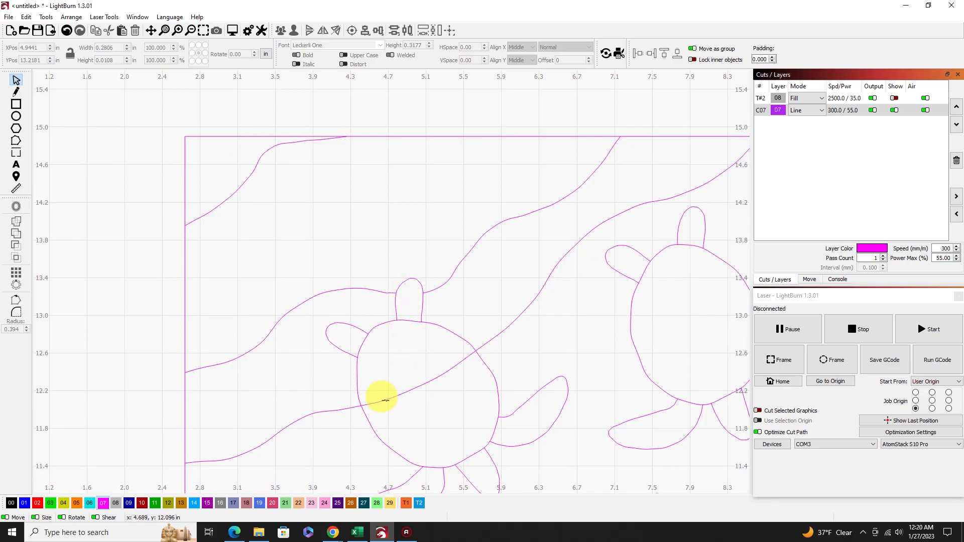
scroll(405, 397, up, 5)
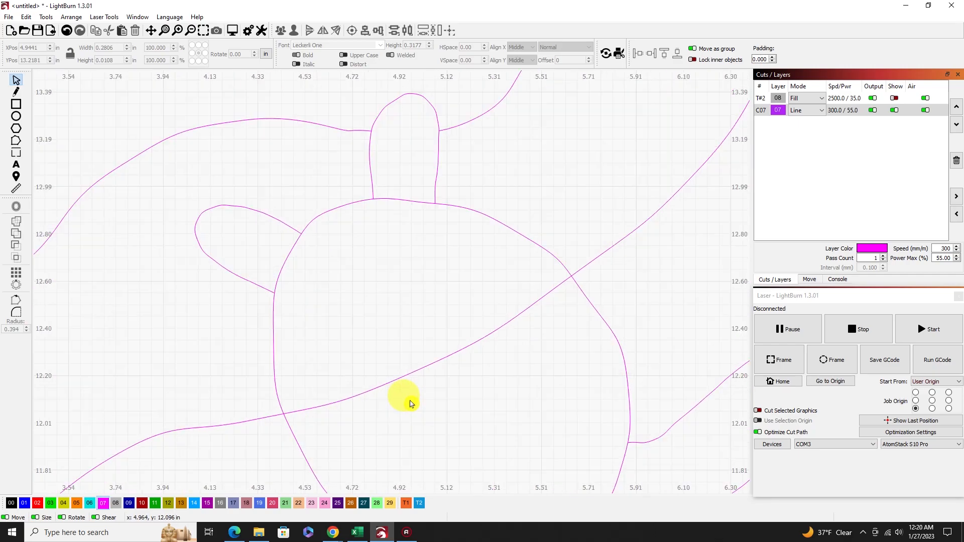
click(15, 142)
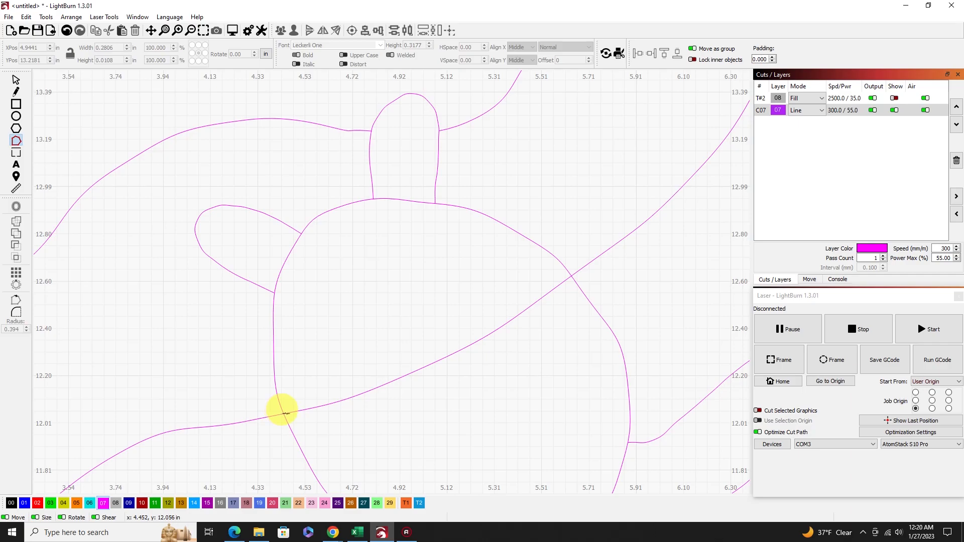
click(250, 420)
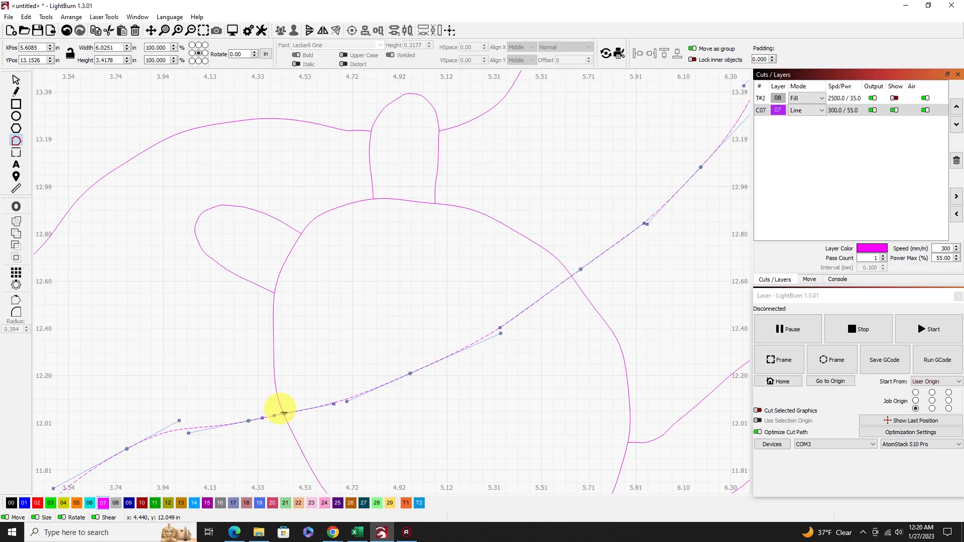
key(Escape)
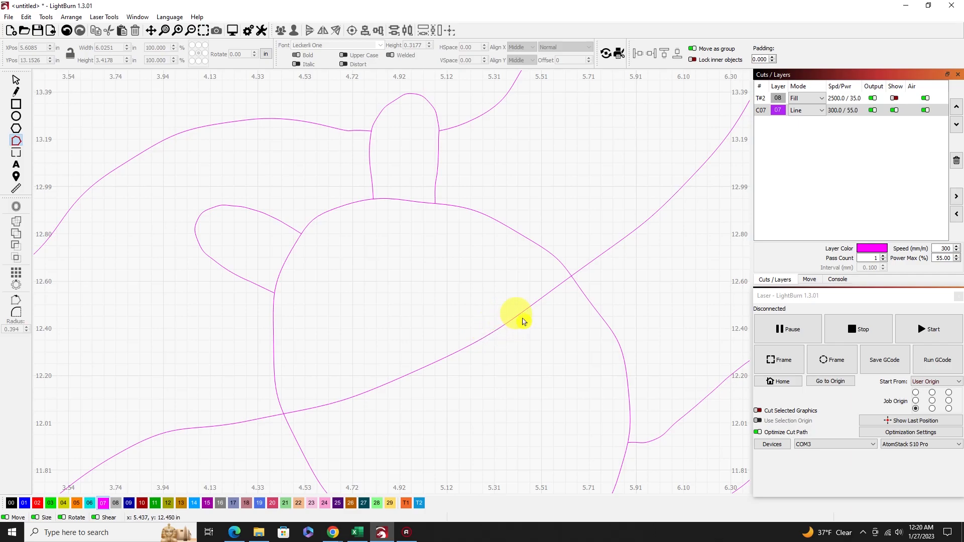
click(553, 285)
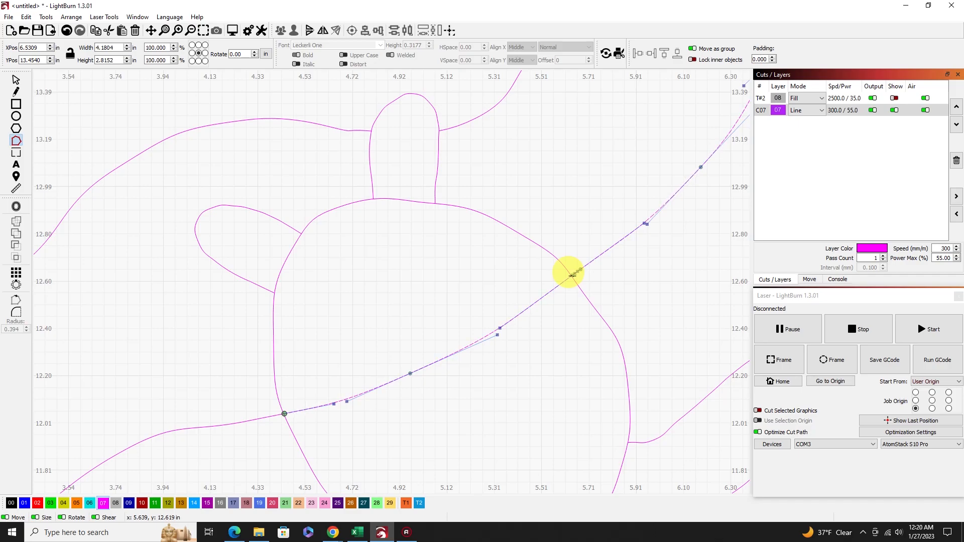
key(b)
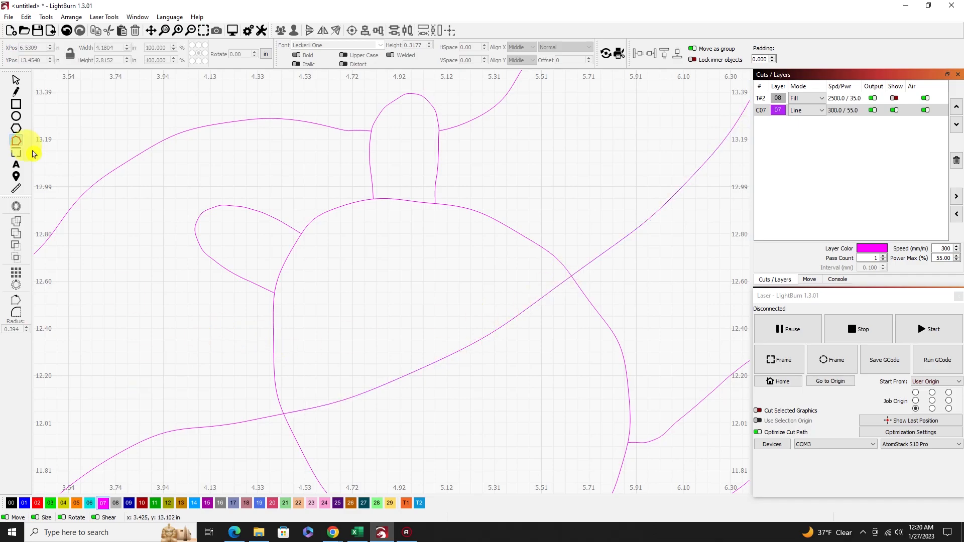
click(19, 79)
click(415, 365)
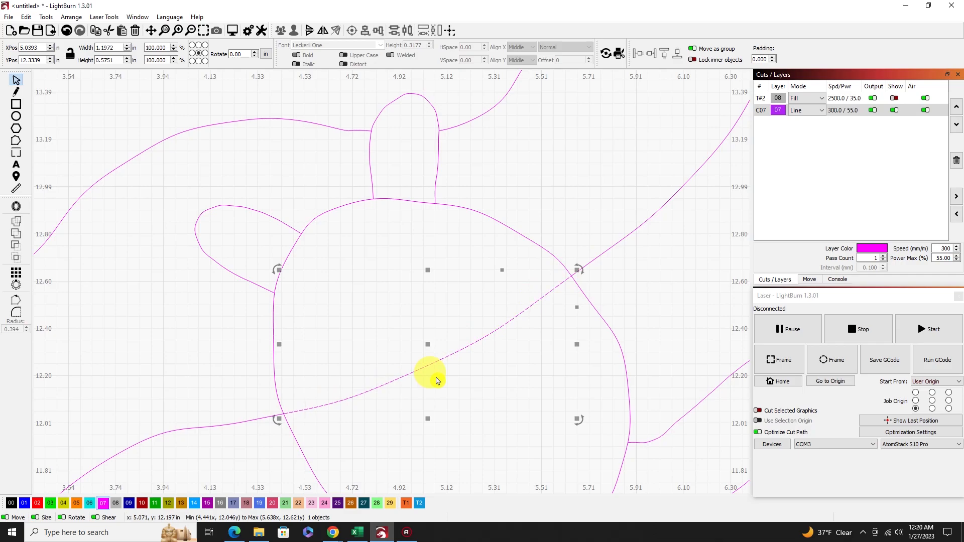
key(Delete)
Show the 08 Fill layer again and fit the whole framed drawing in view.
scroll(321, 364, down, 6)
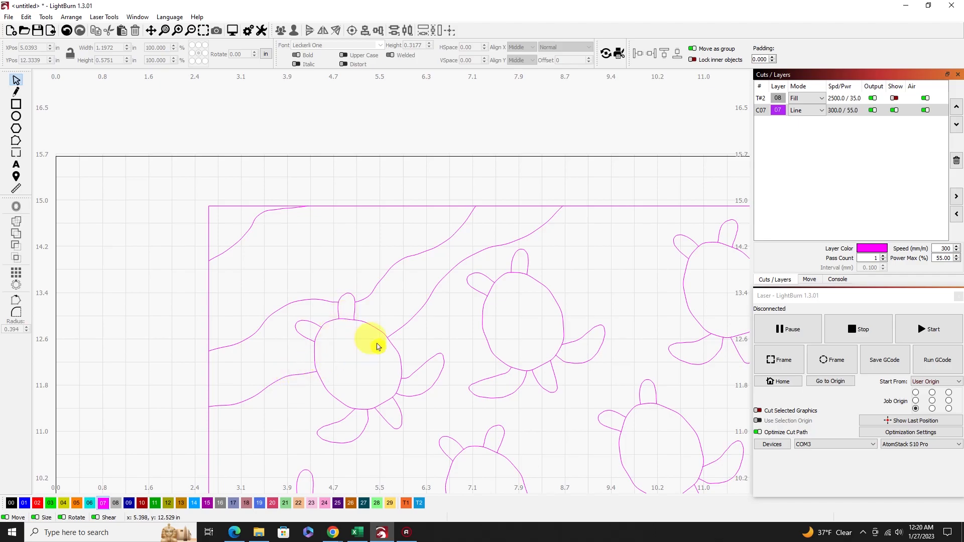
scroll(395, 331, down, 5)
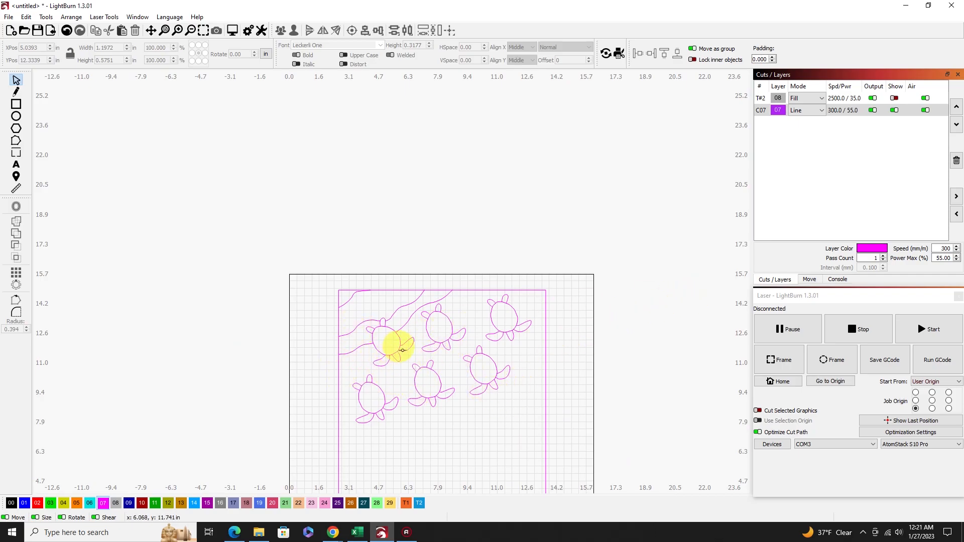
click(884, 98)
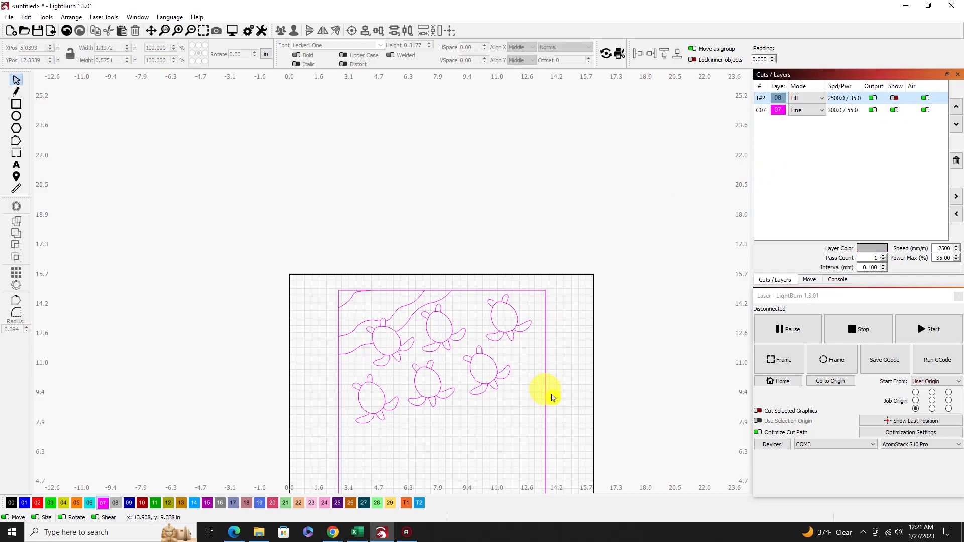
click(202, 31)
click(894, 99)
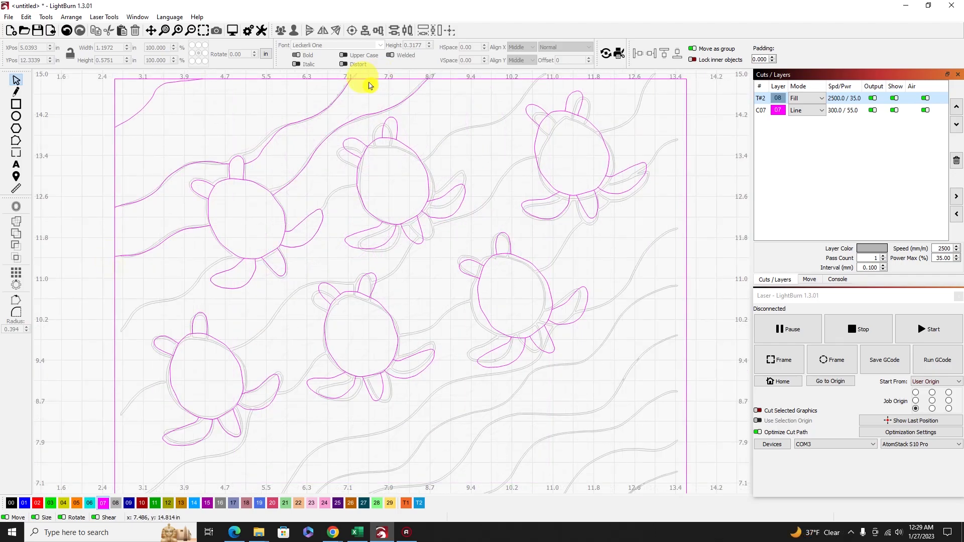
Trace the fourth wave with a polyline from the frame's left edge to its top edge, about 8.16 in wide and 4.9 in high.
key(ctrl+l)
click(83, 202)
click(115, 333)
click(142, 305)
click(178, 299)
click(200, 276)
click(219, 257)
click(242, 242)
click(267, 232)
click(266, 234)
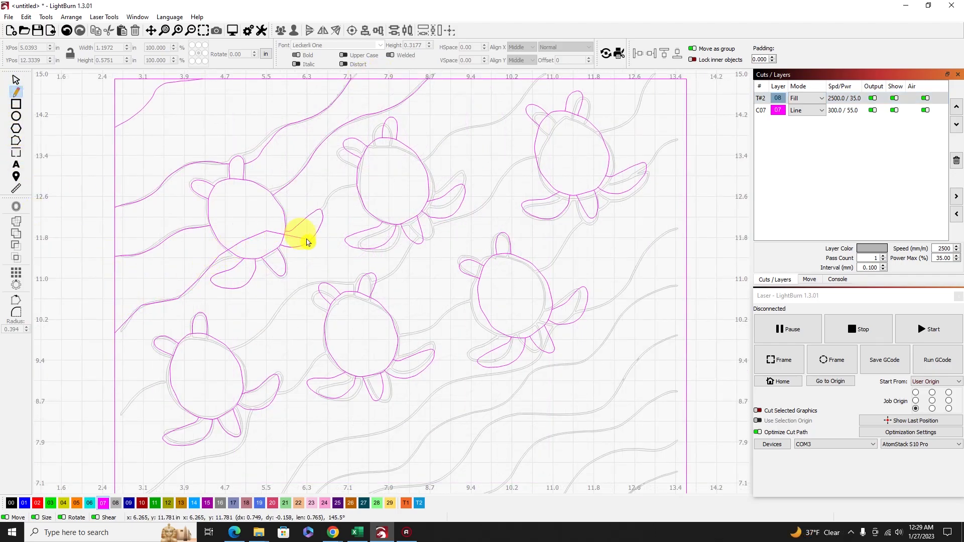
click(303, 238)
click(322, 209)
click(335, 192)
click(356, 186)
click(400, 176)
click(422, 161)
click(449, 136)
click(507, 115)
click(539, 79)
right_click(539, 79)
Smooth all segments of the fourth wave line into curves by editing its nodes.
click(17, 141)
scroll(113, 339, up, 3)
click(116, 325)
key(s)
key(s)
key(s)
drag(439, 116, 166, 323)
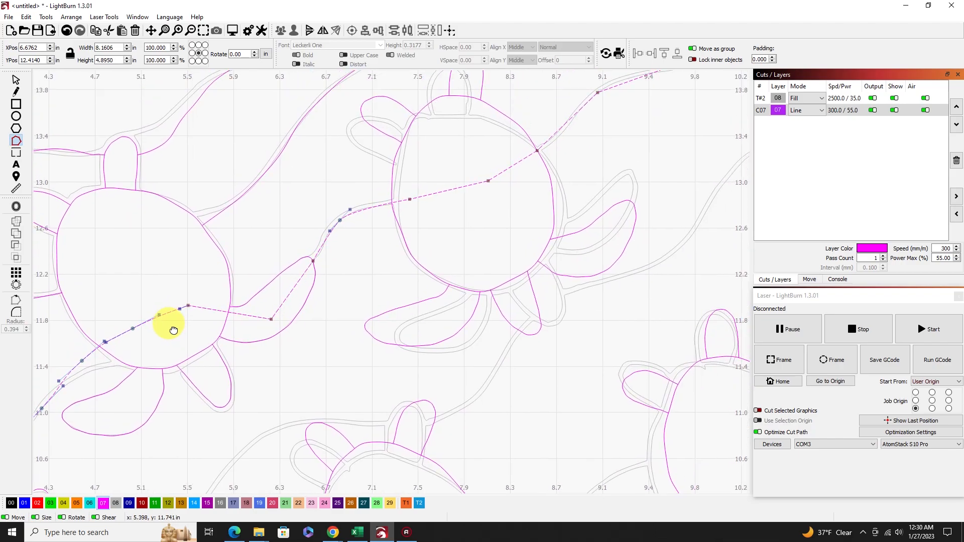
key(s)
key(s)
key(s)
key(s)
key(s)
key(s)
key(s)
key(s)
key(s)
drag(641, 116, 487, 230)
key(s)
key(s)
key(Escape)
Break the fourth wave line at the first turtle's lower shell edge and front flipper tip, and delete the piece between the breaks.
scroll(295, 188, down, 3)
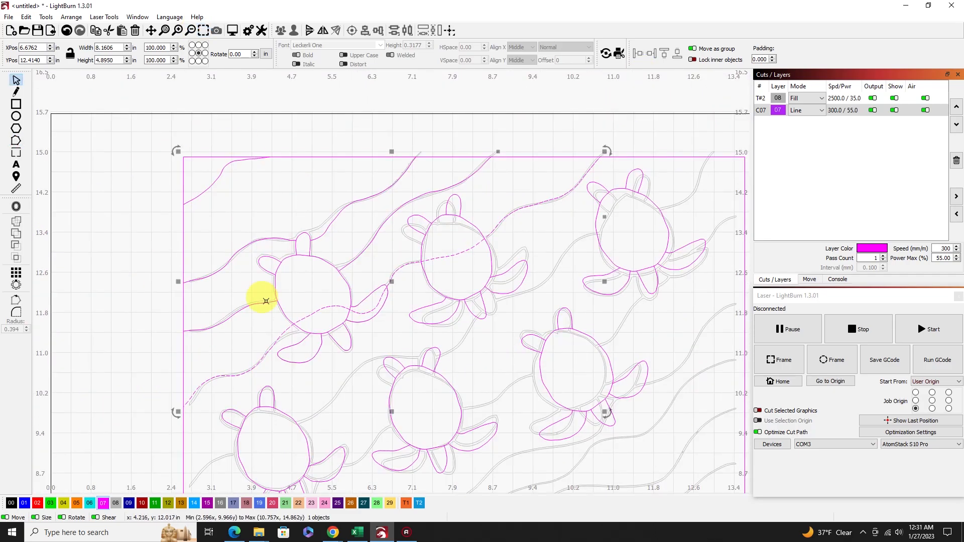
key(ctrl+grave)
scroll(281, 311, up, 5)
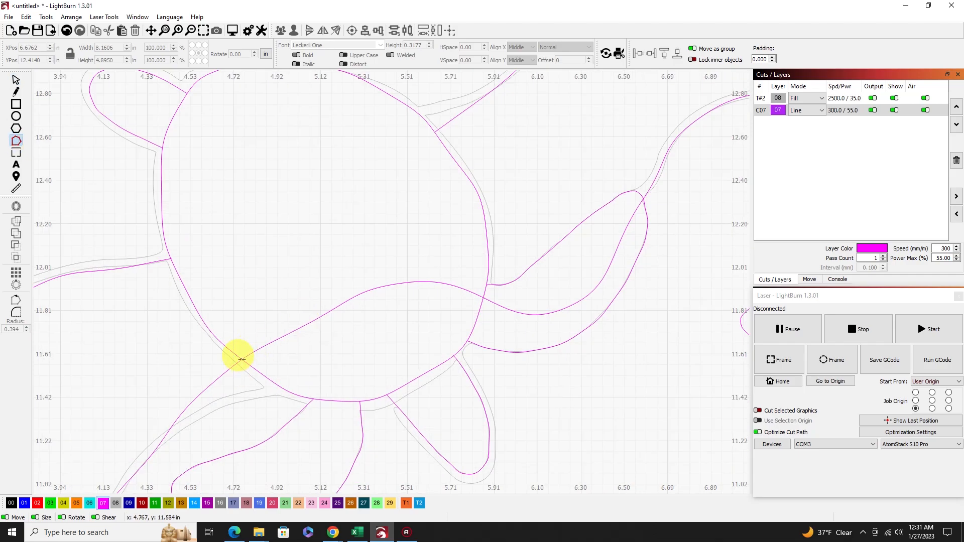
key(b)
click(461, 287)
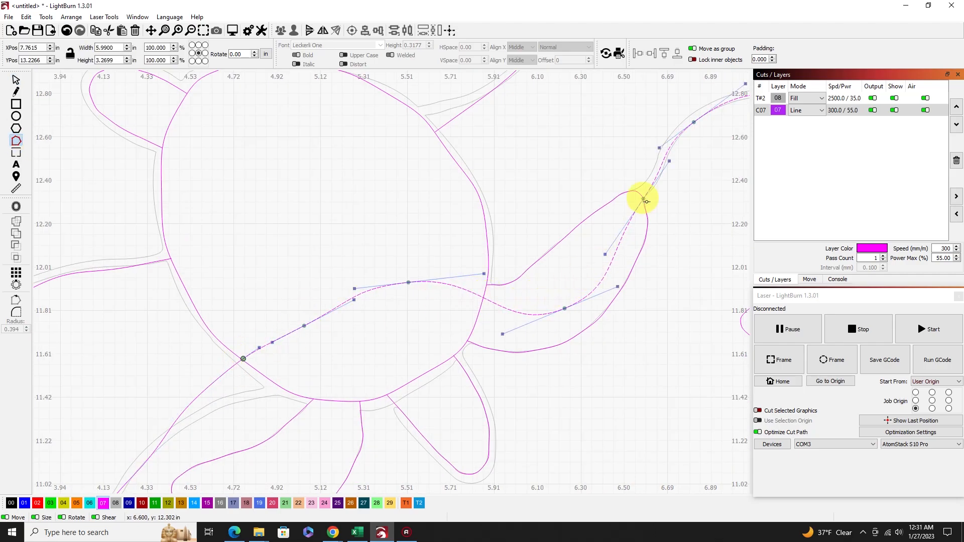
key(b)
key(Escape)
click(388, 285)
key(Delete)
Break the fourth wave line at both edges of the second turtle's shell and delete the piece inside the shell.
drag(671, 214, 208, 421)
click(16, 140)
click(359, 285)
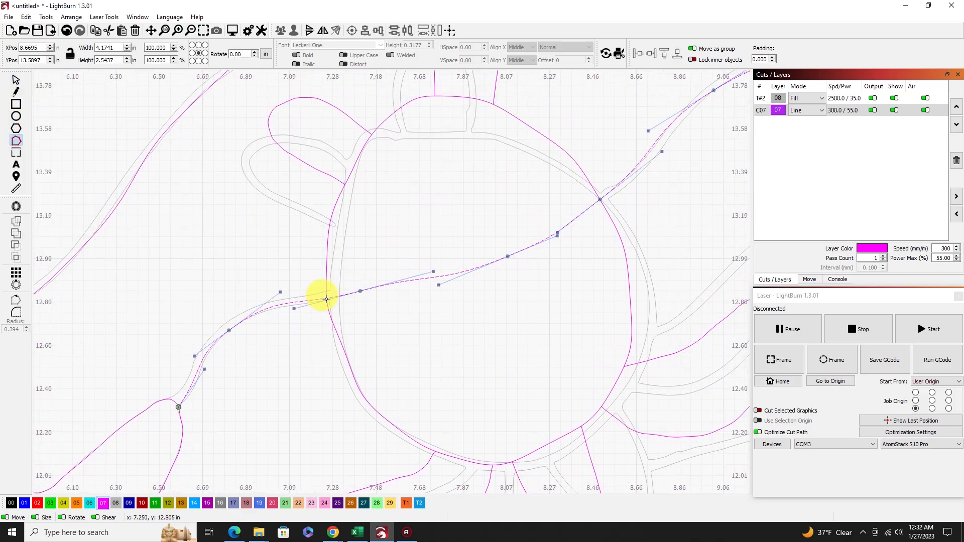
key(b)
key(Escape)
click(483, 257)
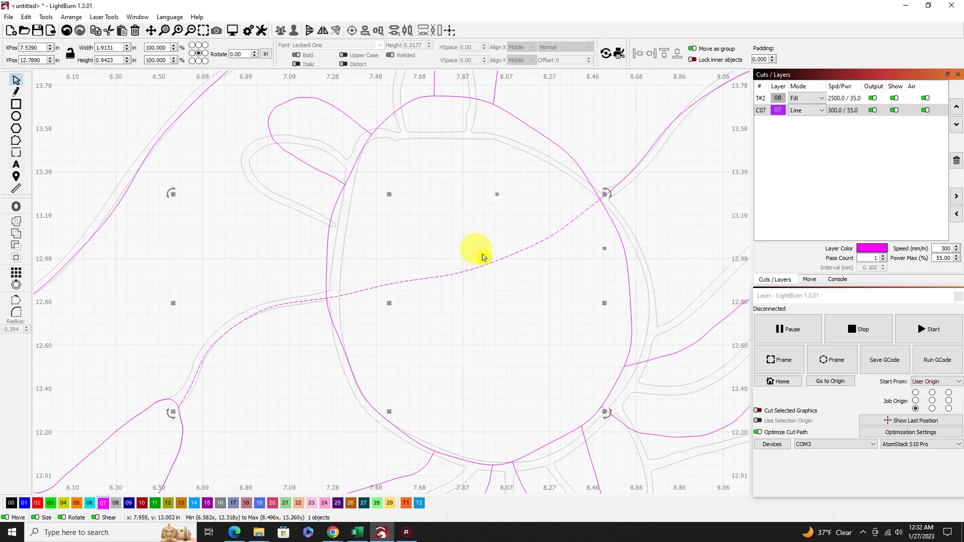
key(ctrl+grave)
key(b)
key(Escape)
drag(485, 281, 451, 245)
key(Delete)
Trace the fifth wave with a polyline from the frame's left edge to its top edge, about 10.28 in wide and 6.55 in high.
scroll(492, 271, down, 4)
drag(633, 156, 565, 188)
scroll(408, 331, down, 3)
scroll(400, 347, down, 3)
scroll(397, 423, up, 5)
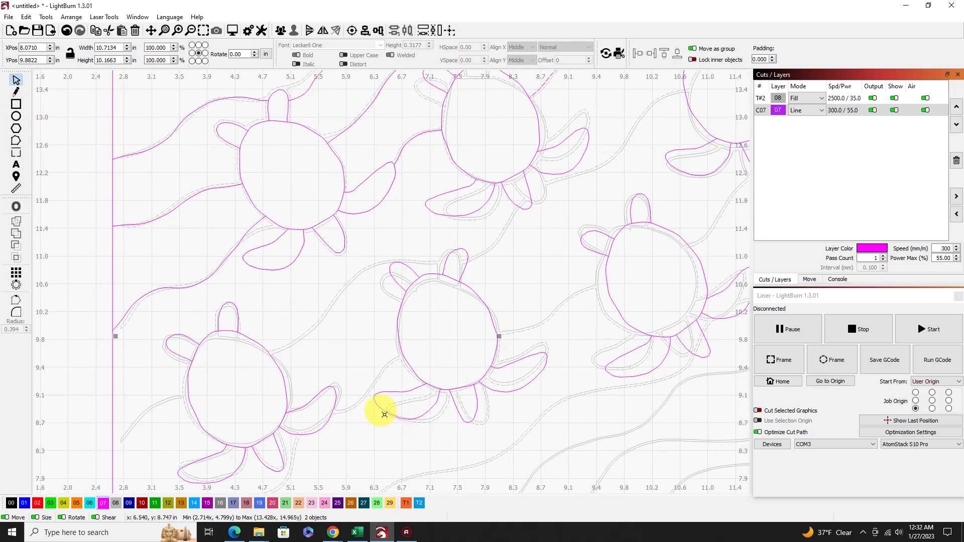
click(17, 92)
click(112, 447)
click(142, 417)
click(163, 398)
click(190, 395)
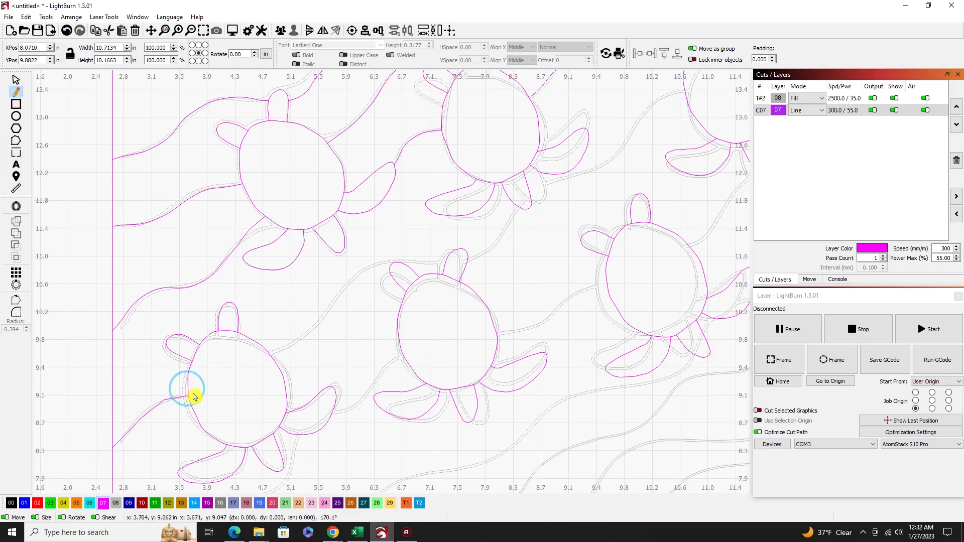
click(389, 250)
click(443, 235)
click(495, 233)
click(519, 203)
click(544, 190)
click(608, 186)
click(651, 147)
click(674, 102)
drag(674, 103, 454, 301)
click(488, 279)
click(559, 253)
click(601, 226)
click(618, 183)
right_click(617, 183)
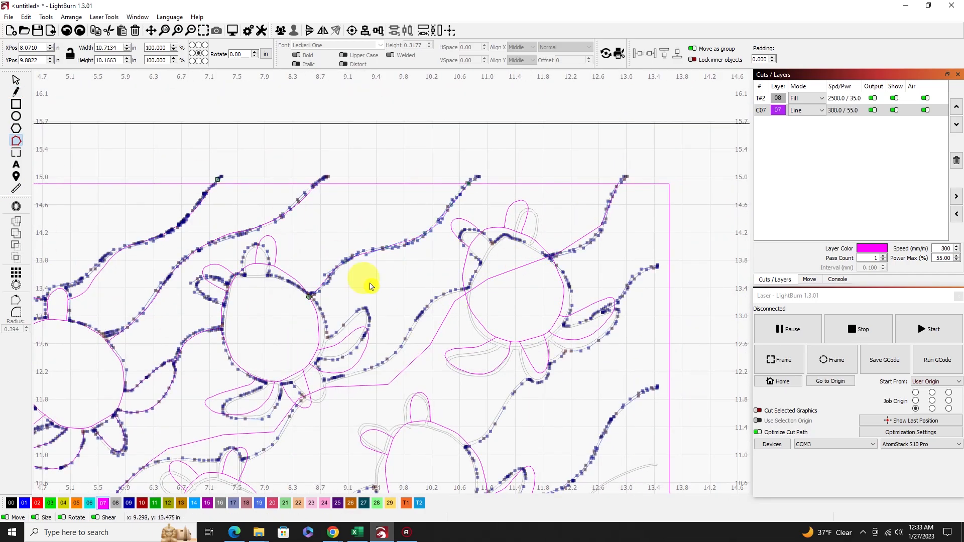
Smooth all segments of the fifth wave line into curves by editing its nodes.
click(16, 140)
click(437, 333)
click(203, 30)
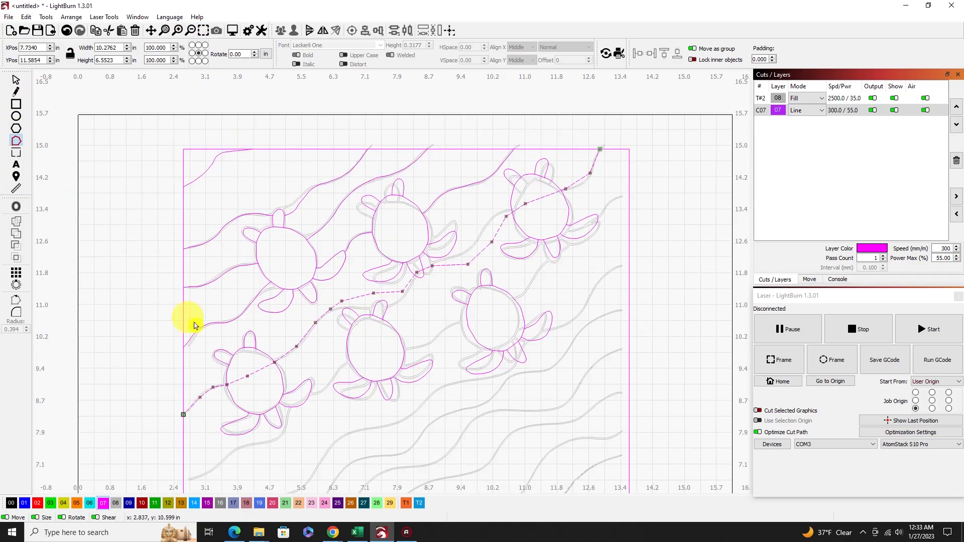
key(s)
key(s)
key(s)
key(s)
key(s)
key(s)
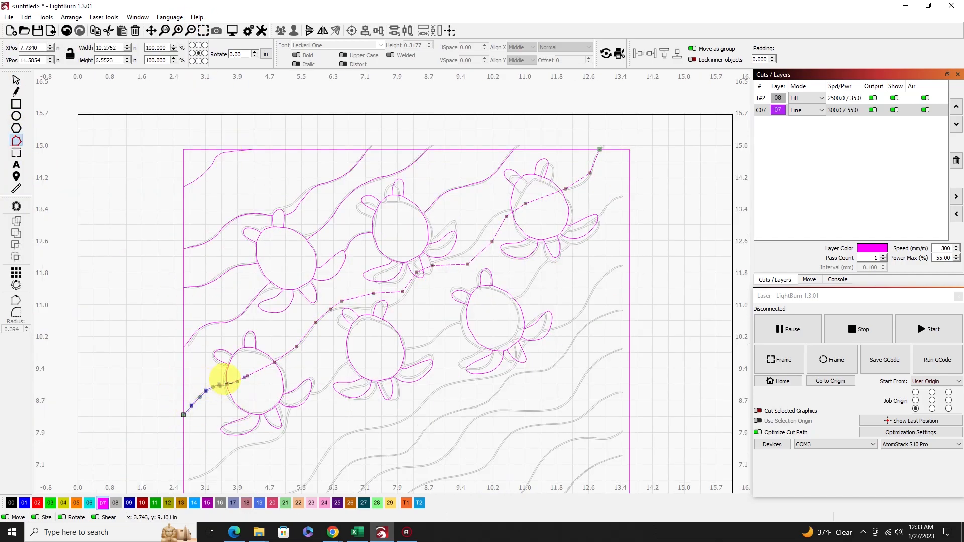
key(s)
key(s)
key(s)
key(s)
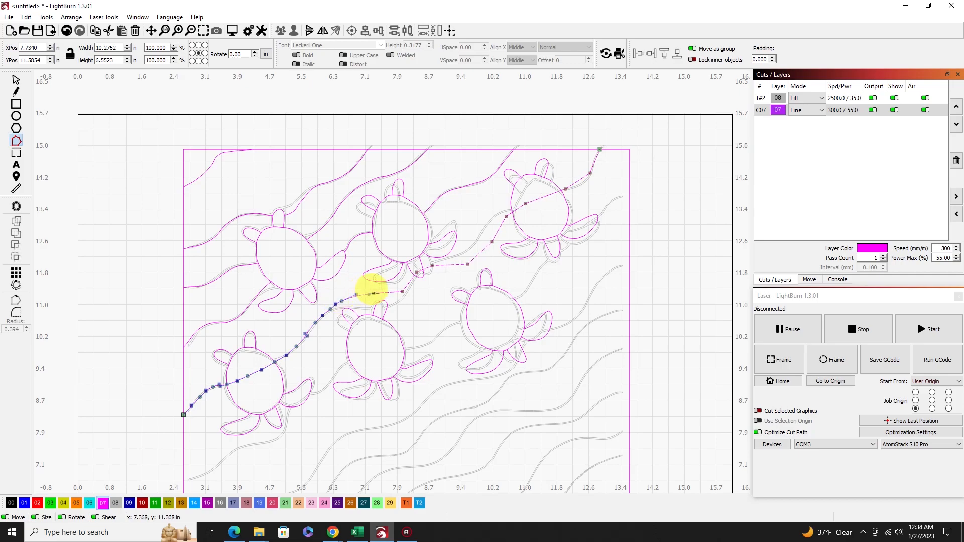
key(s)
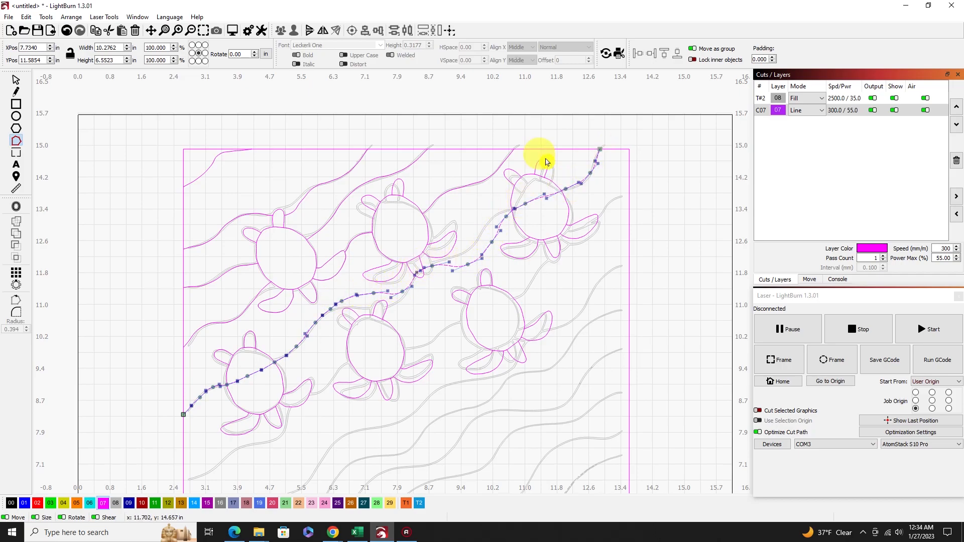
key(Escape)
Break the fifth wave line at both edges of the lower-left turtle's shell and delete the piece inside the shell.
scroll(341, 320, up, 3)
key(ctrl+grave)
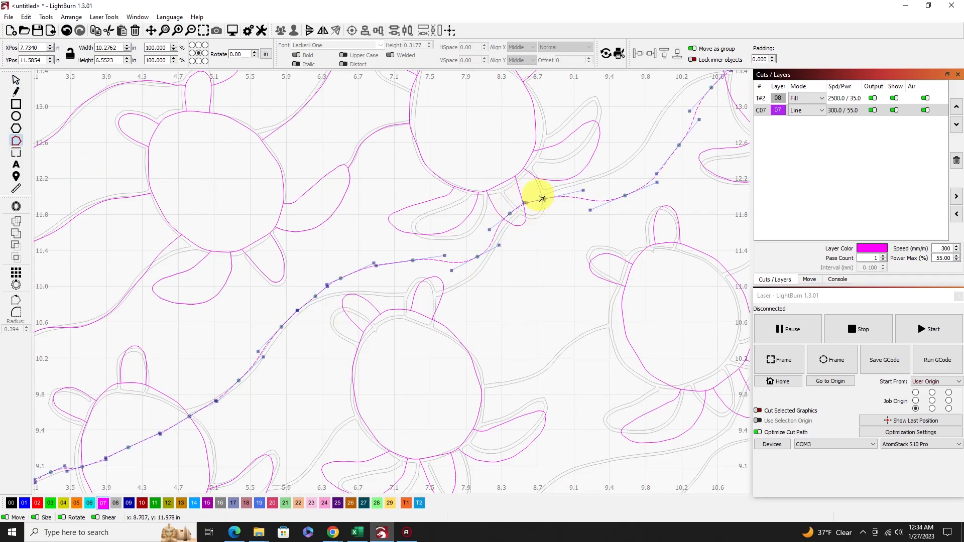
scroll(547, 236, down, 3)
key(Escape)
key(Escape)
scroll(276, 374, up, 5)
key(ctrl+grave)
click(225, 406)
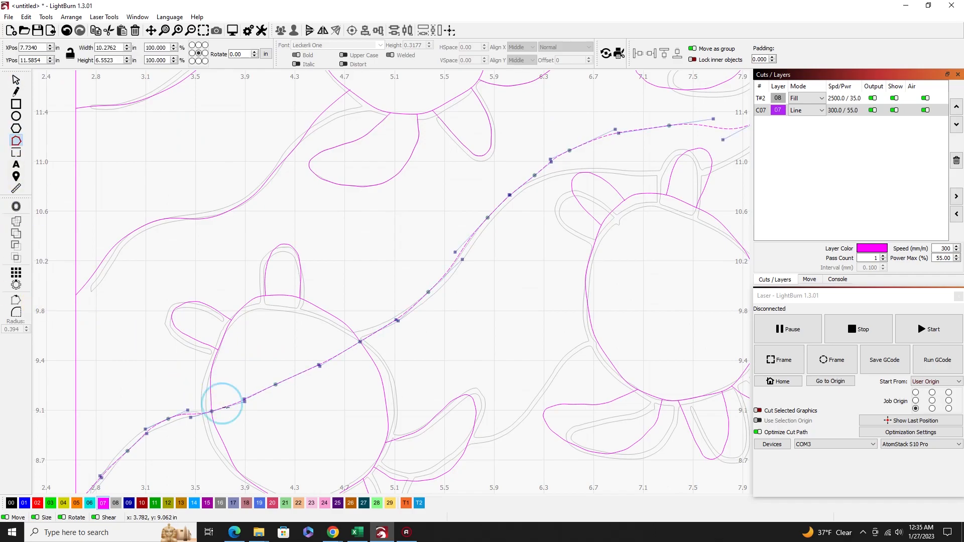
key(b)
click(351, 346)
key(b)
click(16, 80)
click(276, 384)
key(Delete)
Break the fifth wave line where it crosses the second turtle's rear flipper and delete the piece inside the flipper.
scroll(448, 305, down, 3)
scroll(655, 172, up, 8)
click(618, 171)
key(ctrl+grave)
key(i)
key(b)
click(666, 135)
key(b)
click(15, 81)
click(617, 167)
key(Delete)
Break the fifth wave line at both edges of the upper-right turtle's shell and delete the piece inside the shell.
scroll(645, 183, down, 8)
scroll(721, 108, up, 3)
drag(696, 153, 418, 257)
scroll(442, 237, up, 4)
click(16, 141)
click(434, 244)
key(i)
key(b)
click(620, 166)
key(i)
key(b)
click(16, 80)
drag(546, 213, 533, 172)
key(Delete)
scroll(470, 327, down, 9)
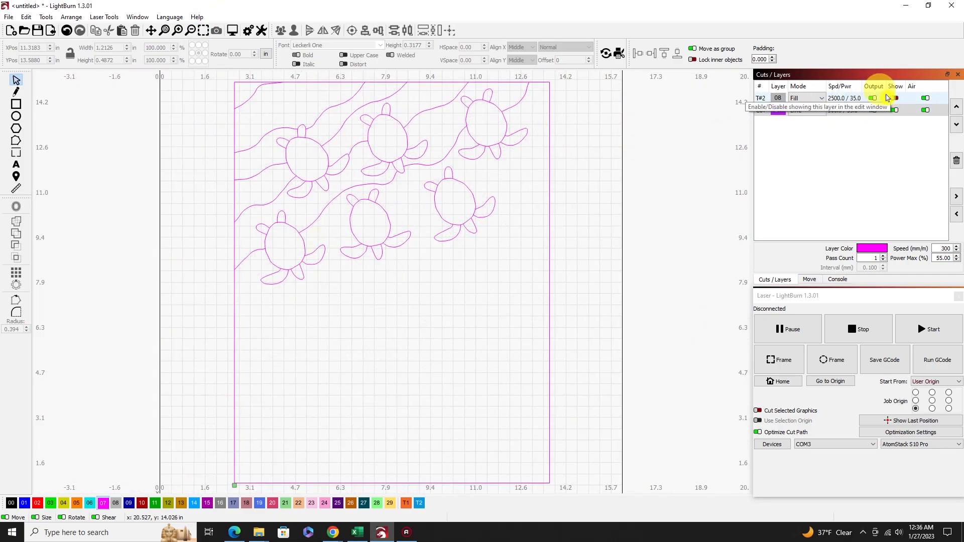
click(320, 243)
click(441, 242)
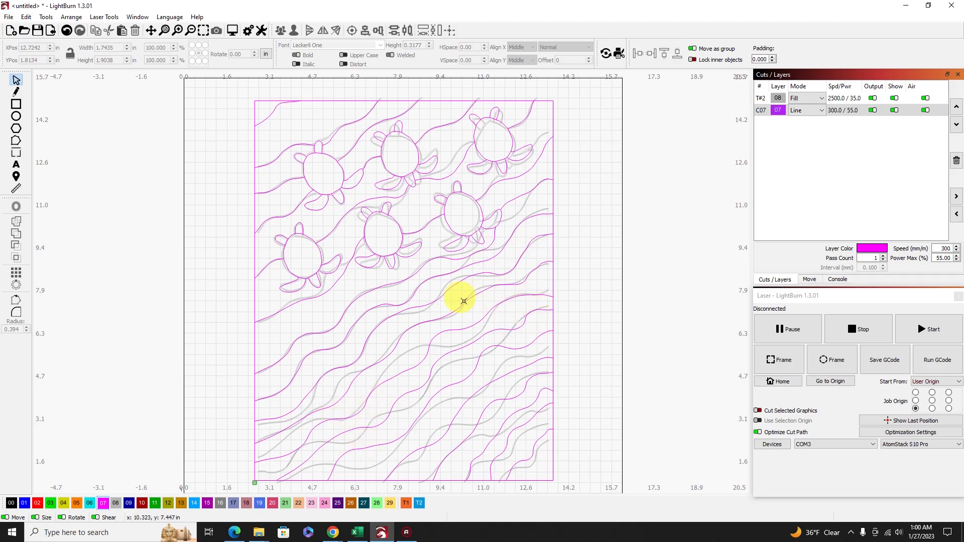
Check the redrawn outlines with the traced picture hidden, and delete the grey Fill layer 08 with all its objects.
click(895, 99)
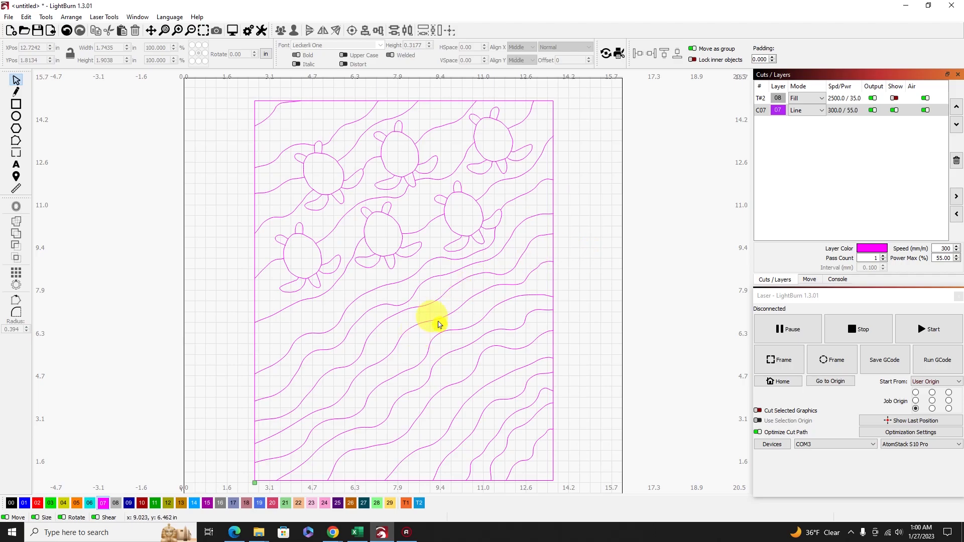
click(896, 98)
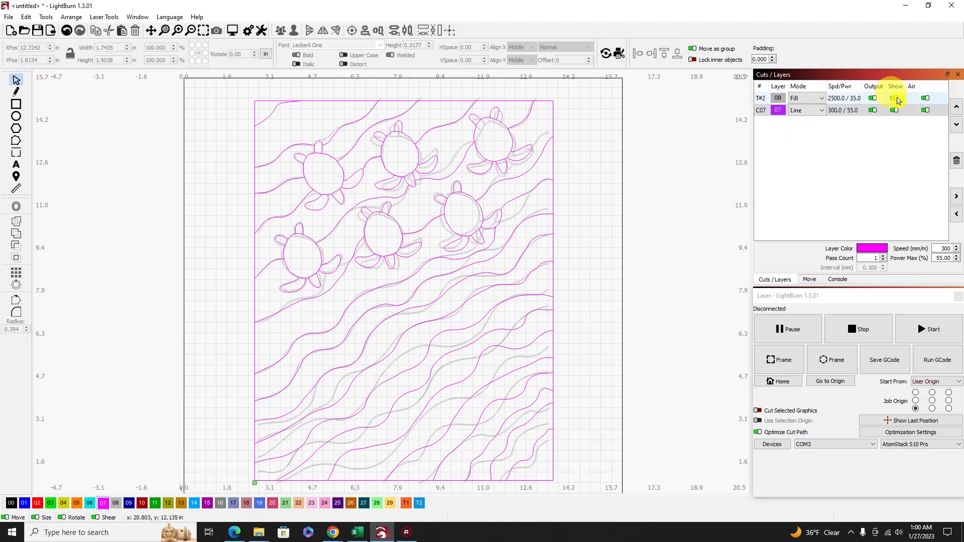
click(855, 98)
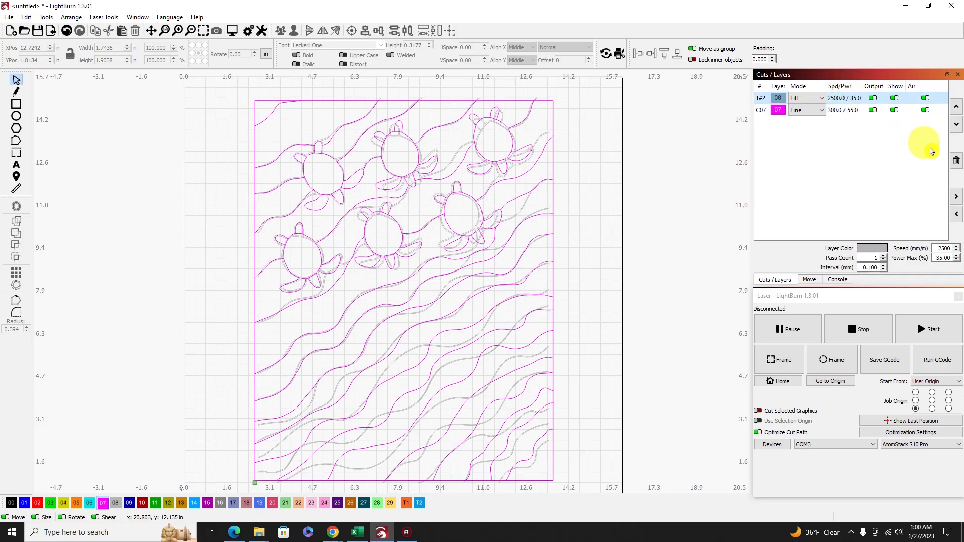
click(956, 159)
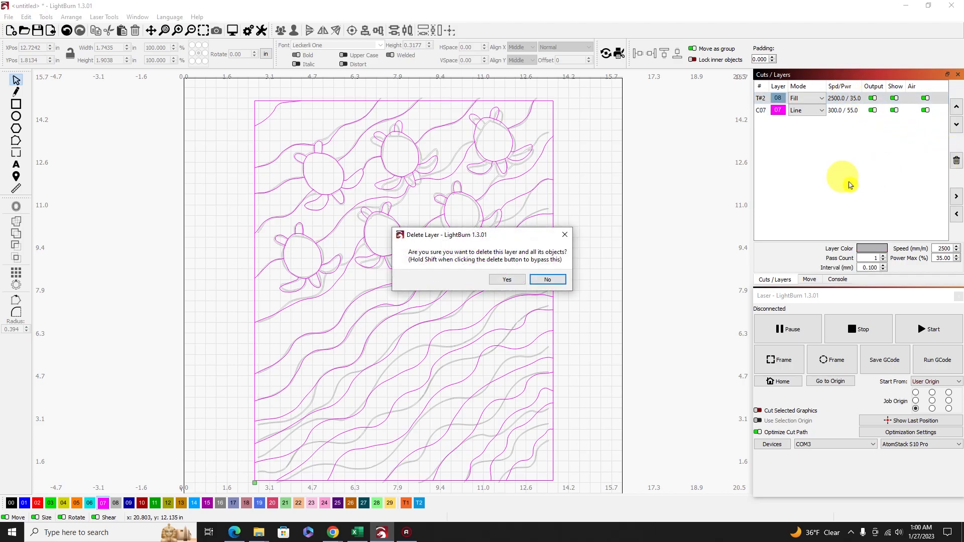
click(513, 284)
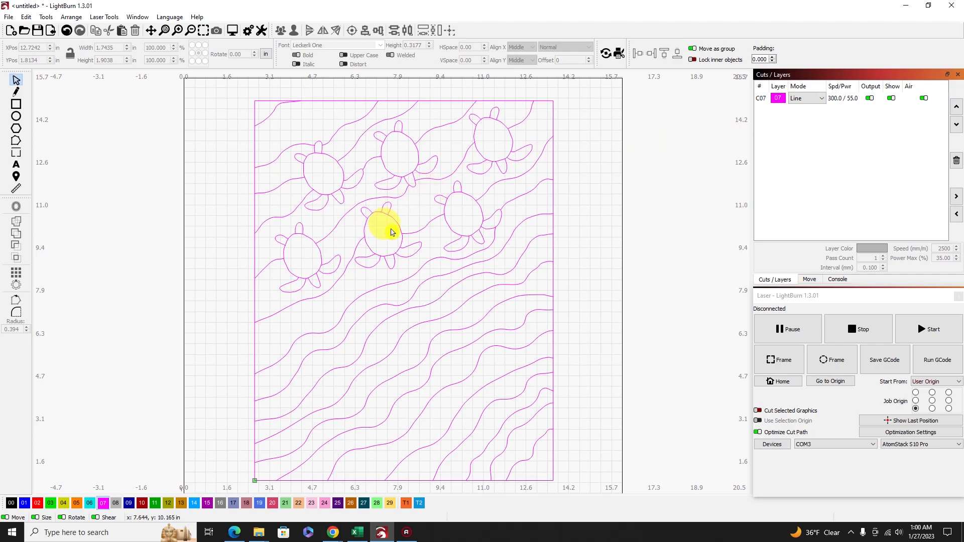
Preview the laser job, playing the cut simulation at x 20 and x 40 speed, and inspect the complete design in an enlarged preview.
click(233, 31)
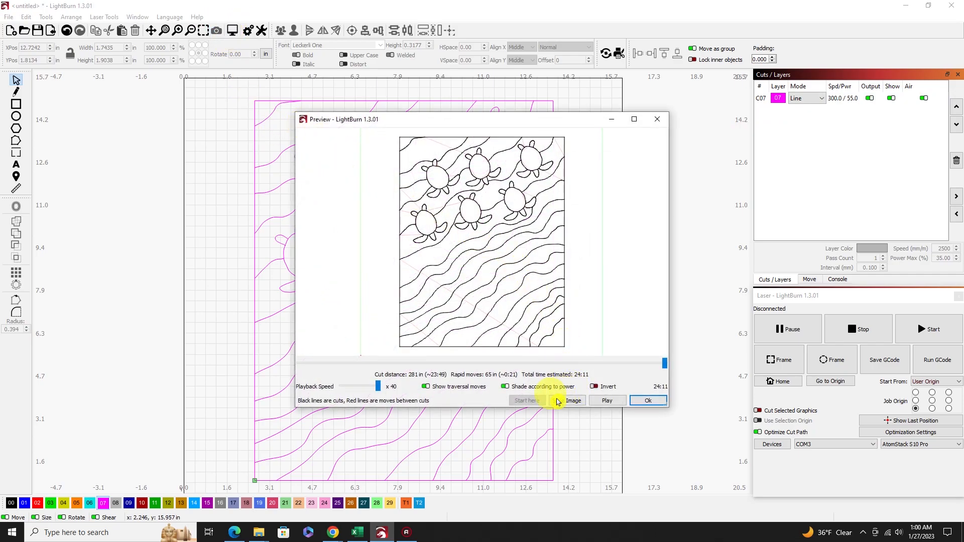
click(370, 387)
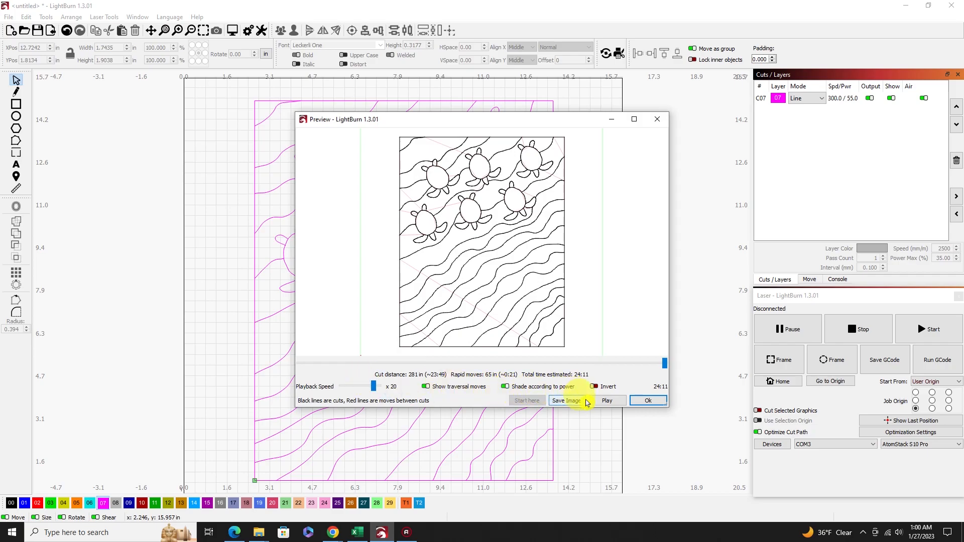
click(604, 401)
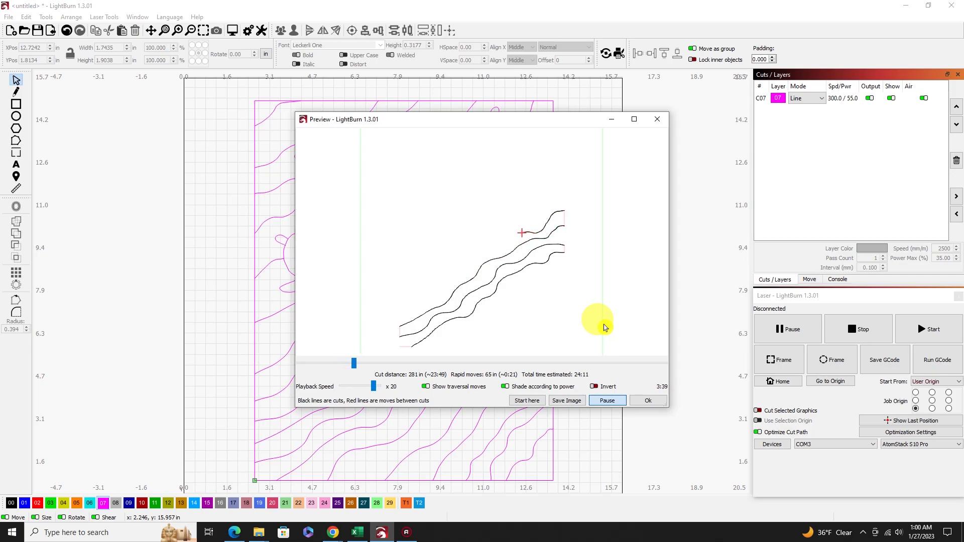
click(376, 387)
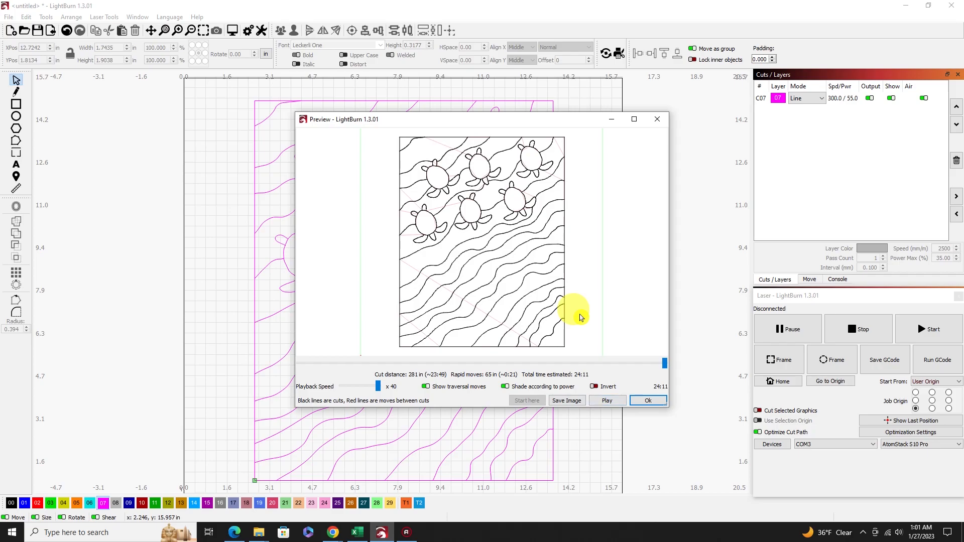
click(634, 119)
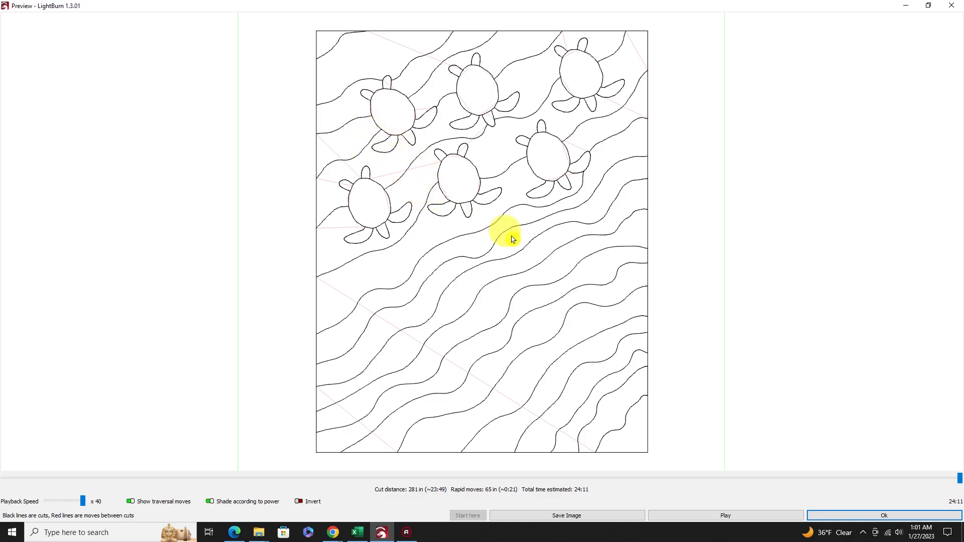
click(870, 517)
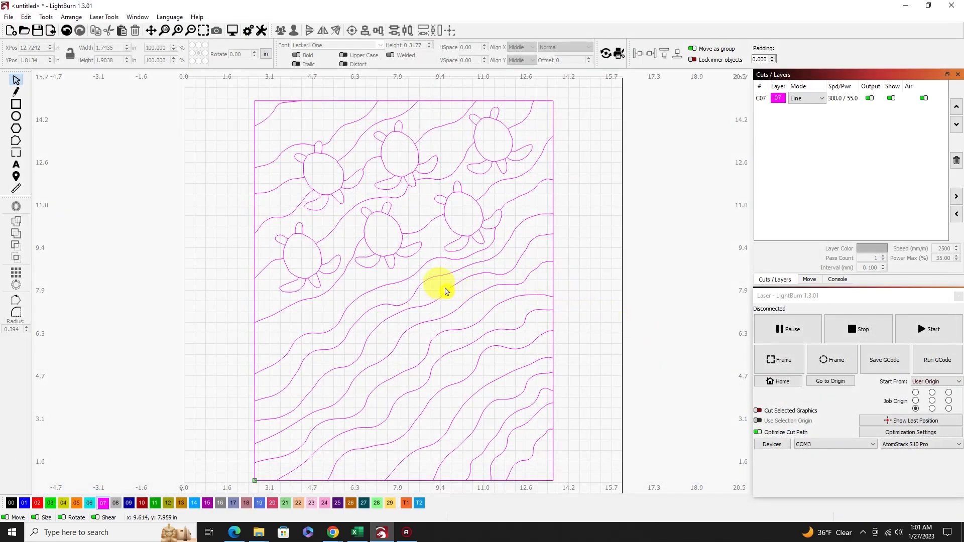